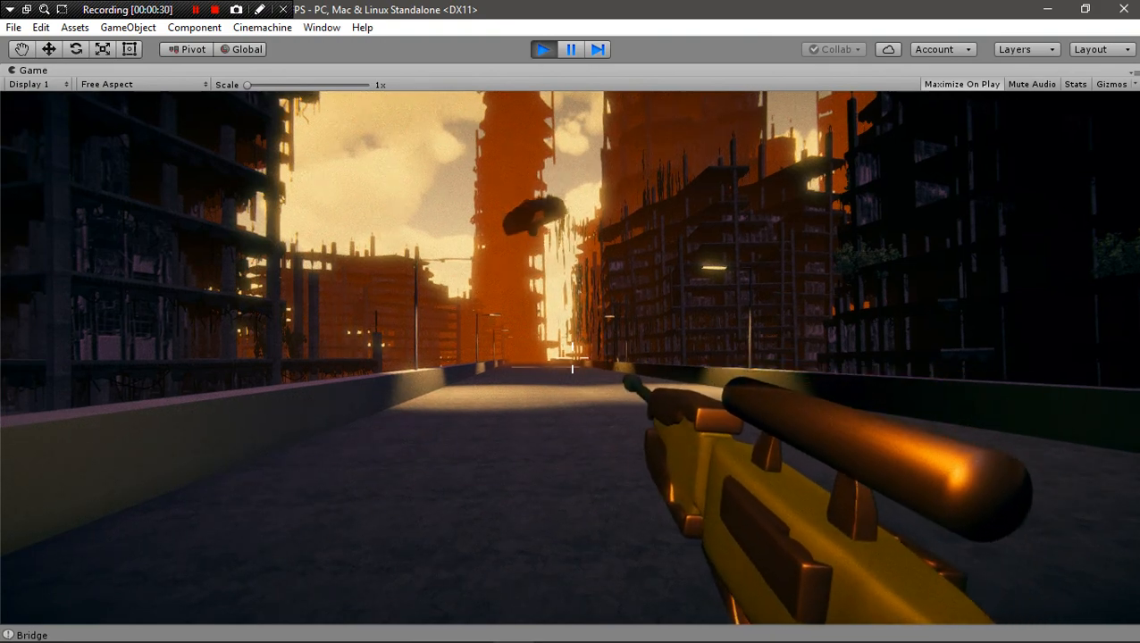
# Stop the running game preview and bring up the Animation window.
pyautogui.hotkey('shift', 'w')
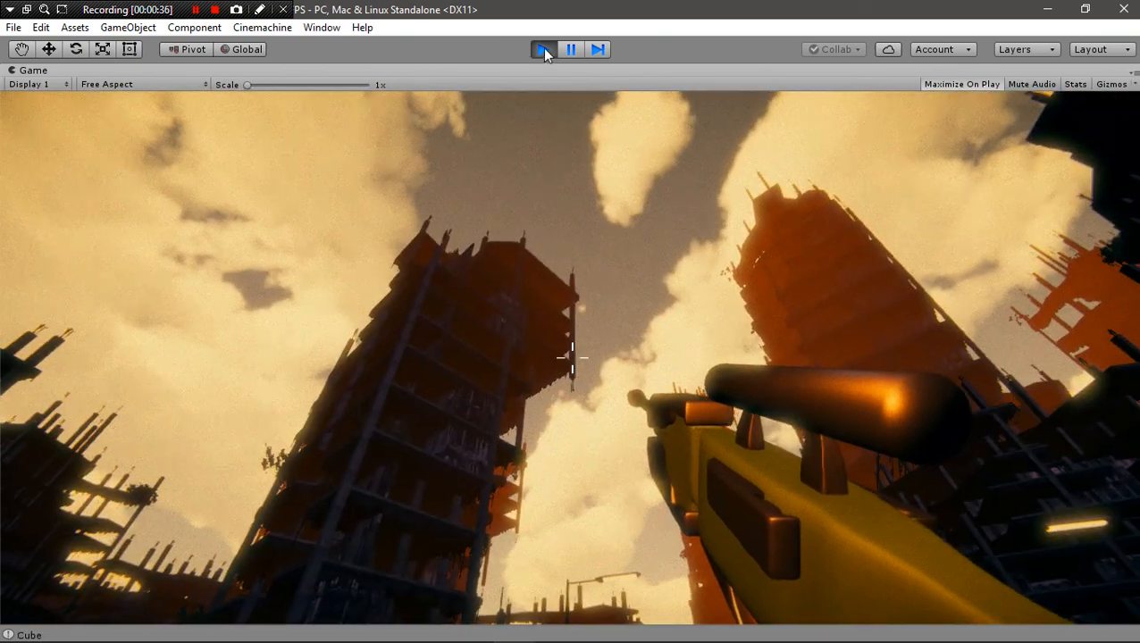
pyautogui.click(542, 49)
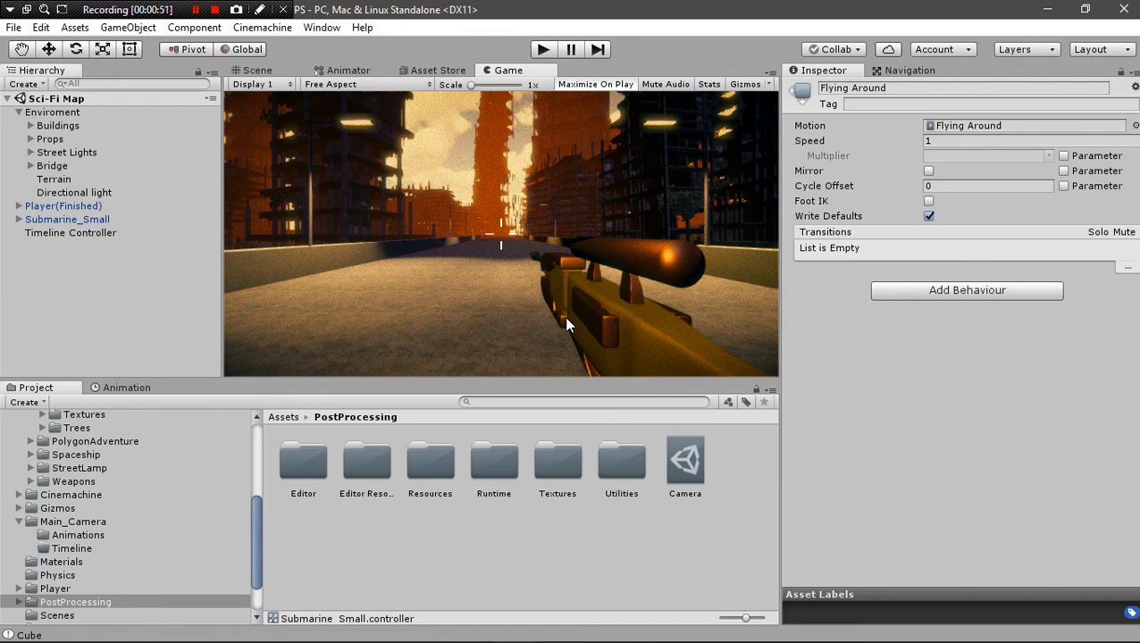
pyautogui.click(123, 389)
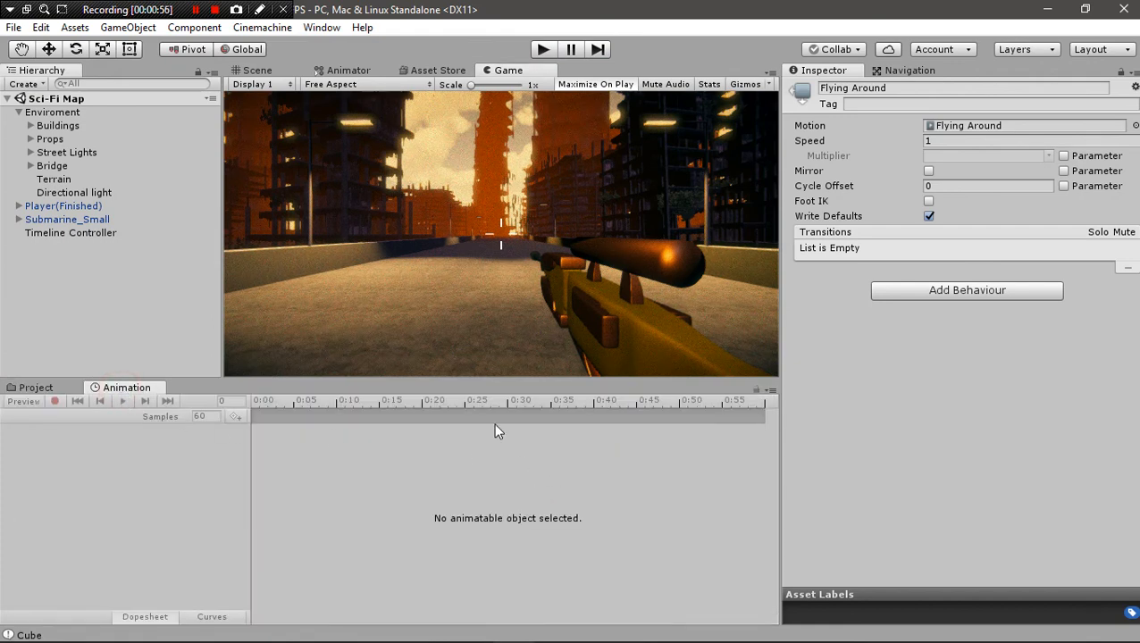
pyautogui.click(318, 28)
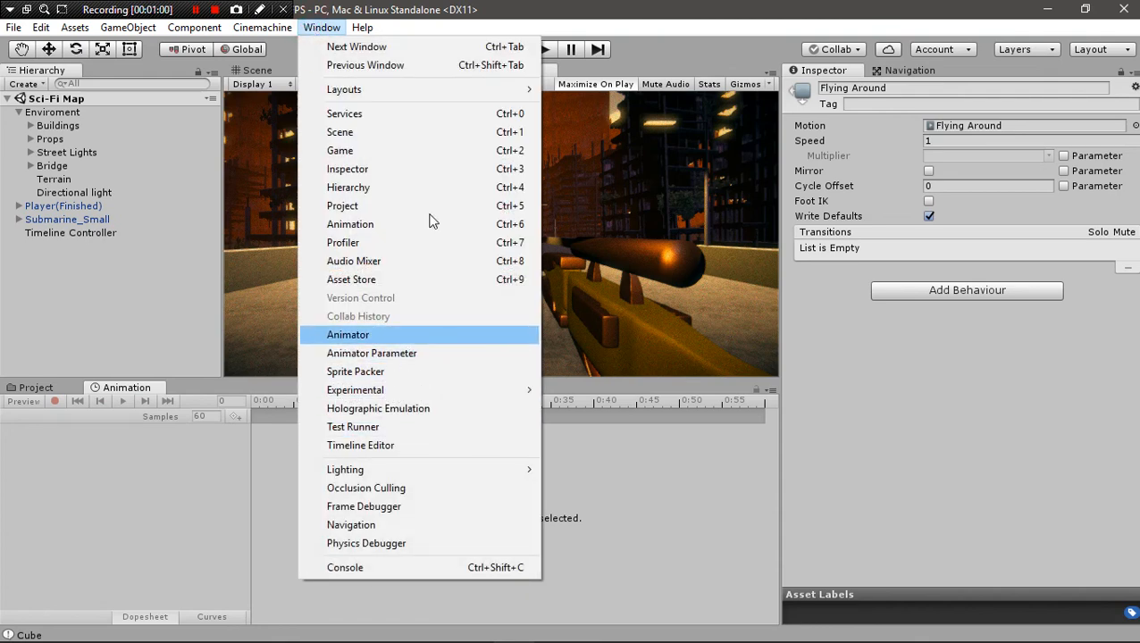
pyautogui.moveTo(387, 397)
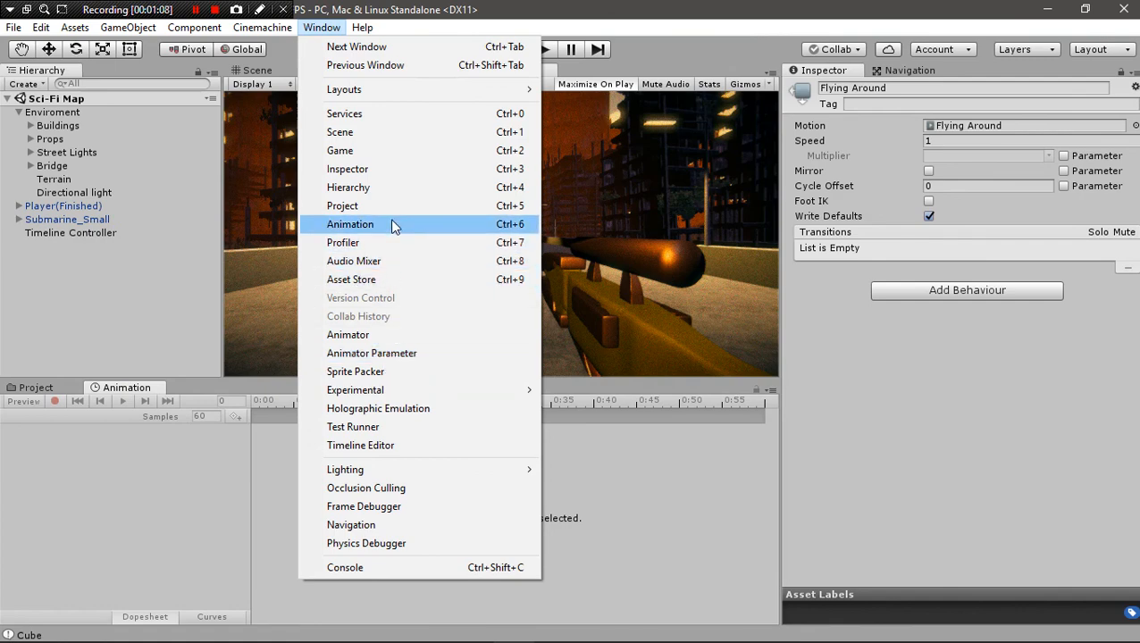
pyautogui.click(421, 8)
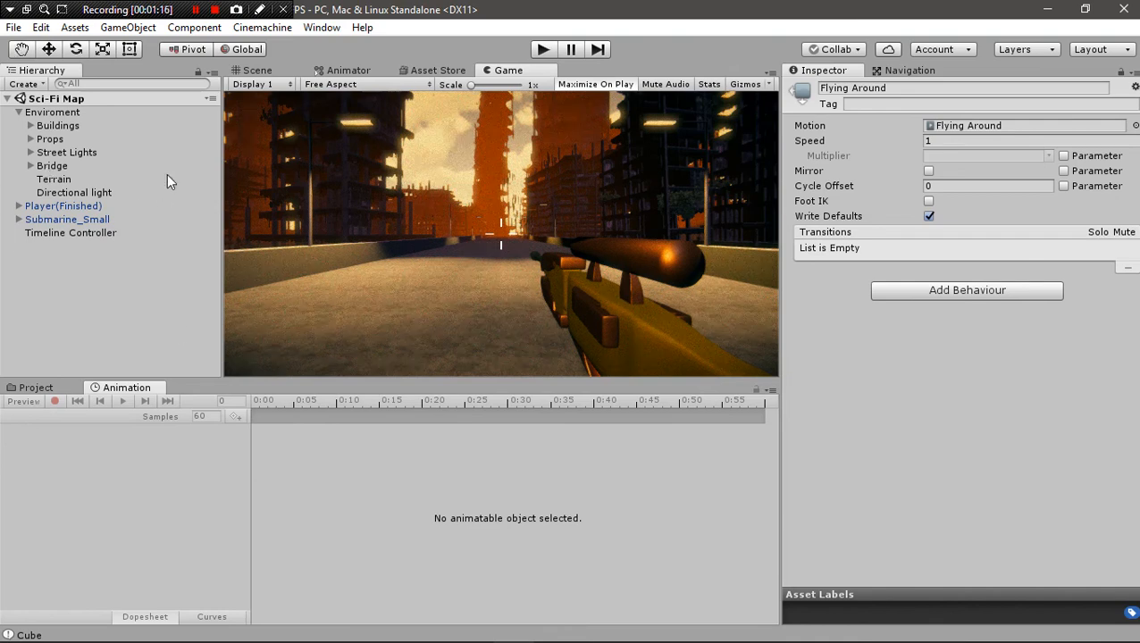
# Show the Scene view, frame the Player(Finished) object, and select its Widows Gun mesh.
pyautogui.click(274, 70)
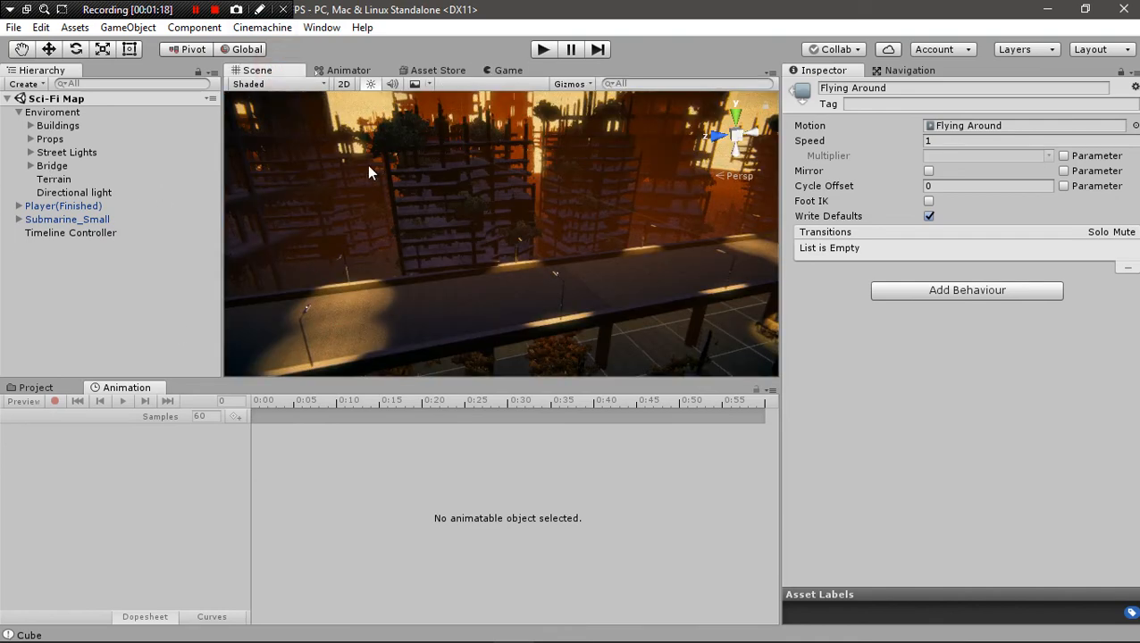
pyautogui.doubleClick(71, 206)
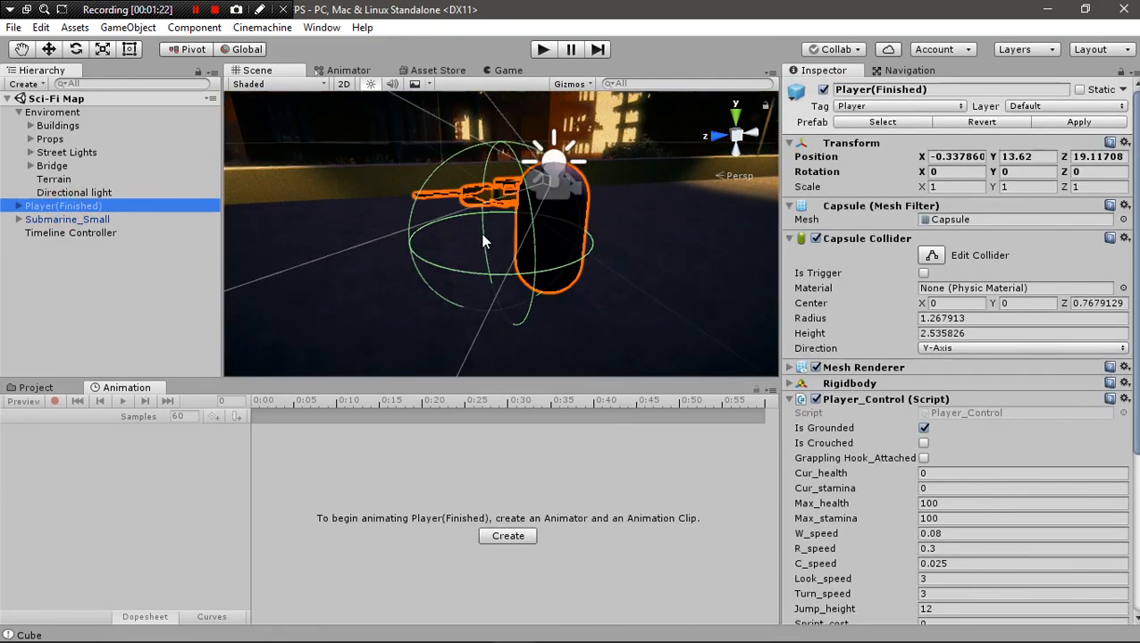
pyautogui.scroll(5, 479, 231)
pyautogui.scroll(-5, 474, 228)
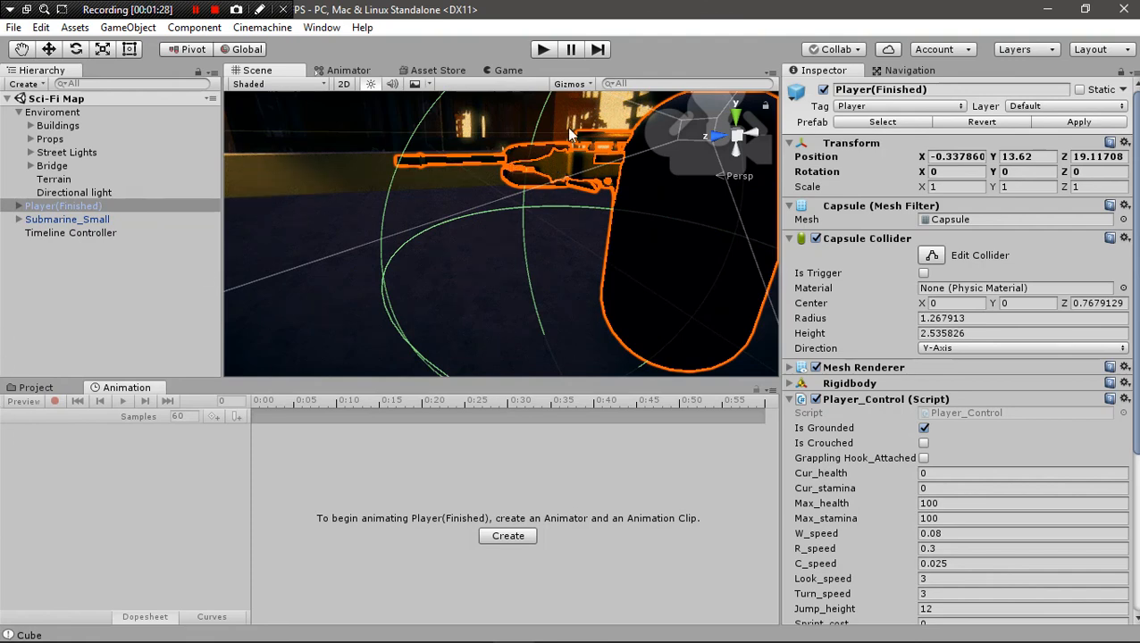
pyautogui.click(553, 164)
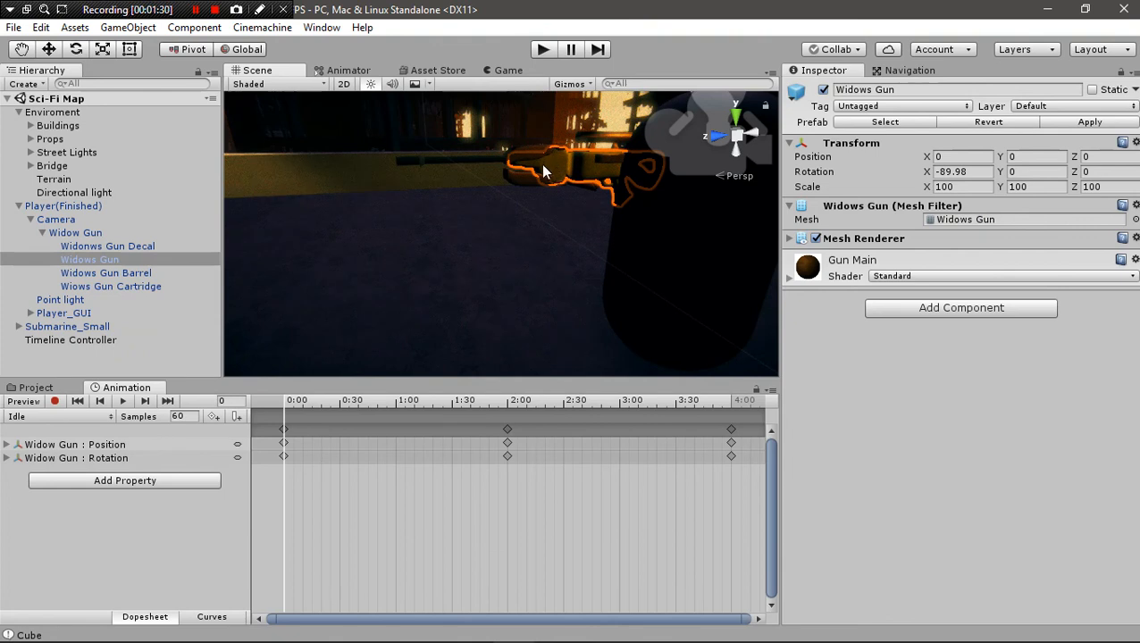
pyautogui.scroll(2, 567, 167)
pyautogui.scroll(-3, 567, 167)
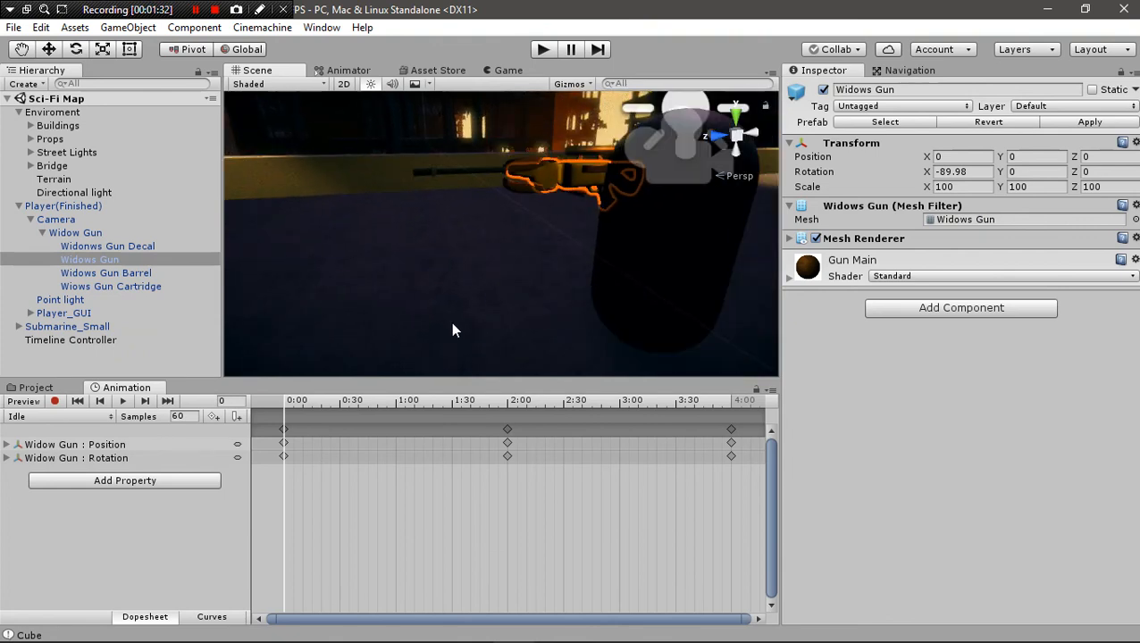
# Browse the project's Assets and open the Player folder.
pyautogui.click(64, 391)
pyautogui.scroll(5, 71, 513)
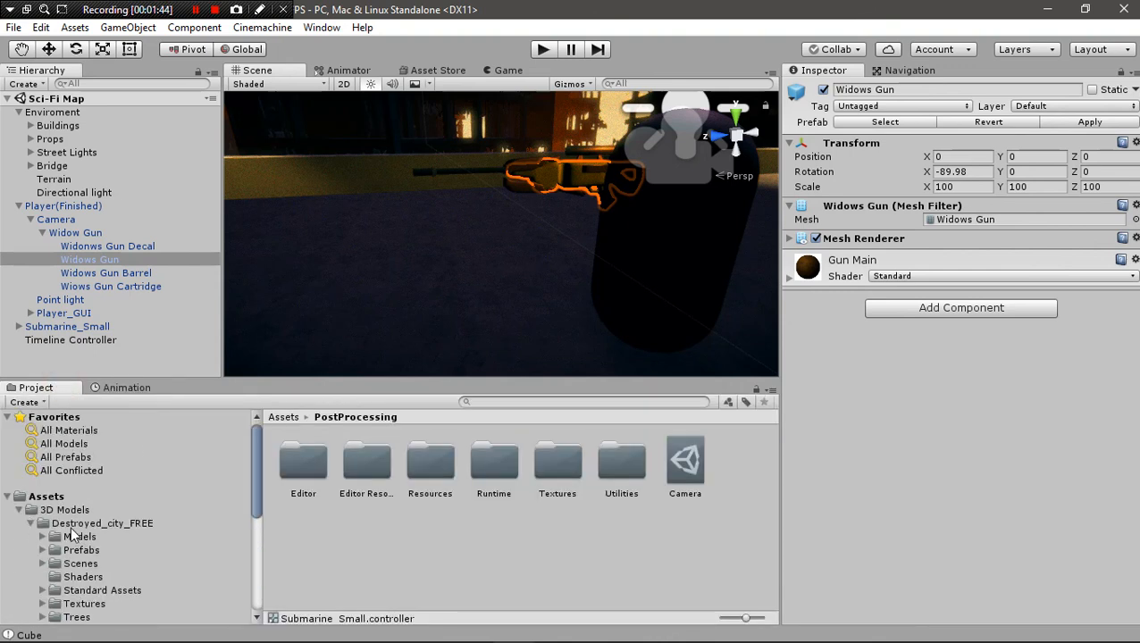
pyautogui.click(7, 498)
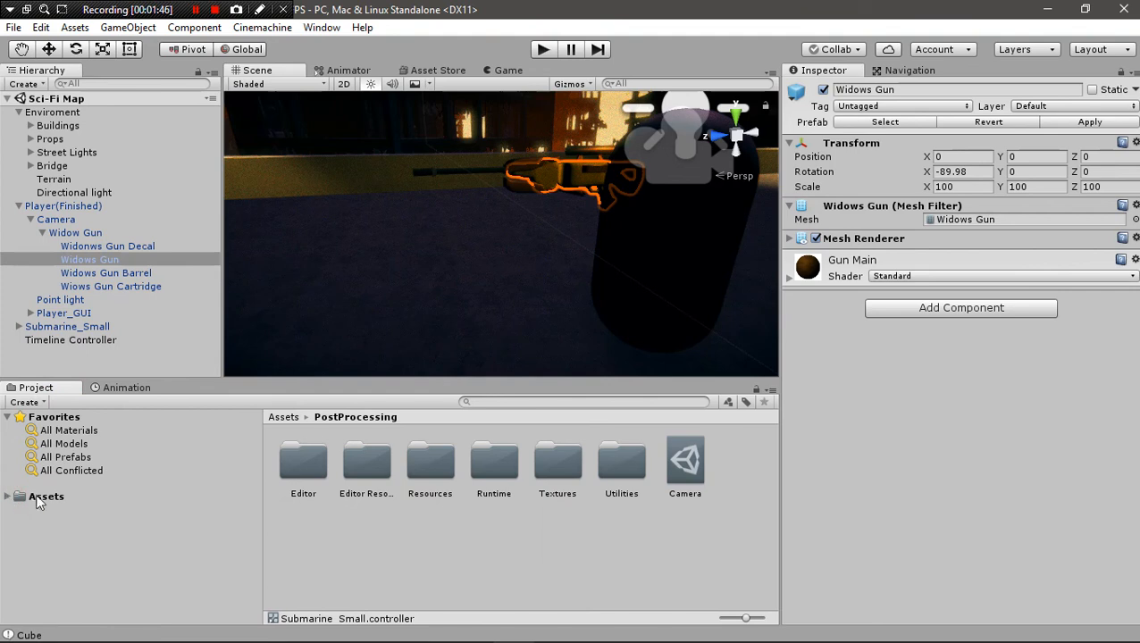
pyautogui.click(36, 497)
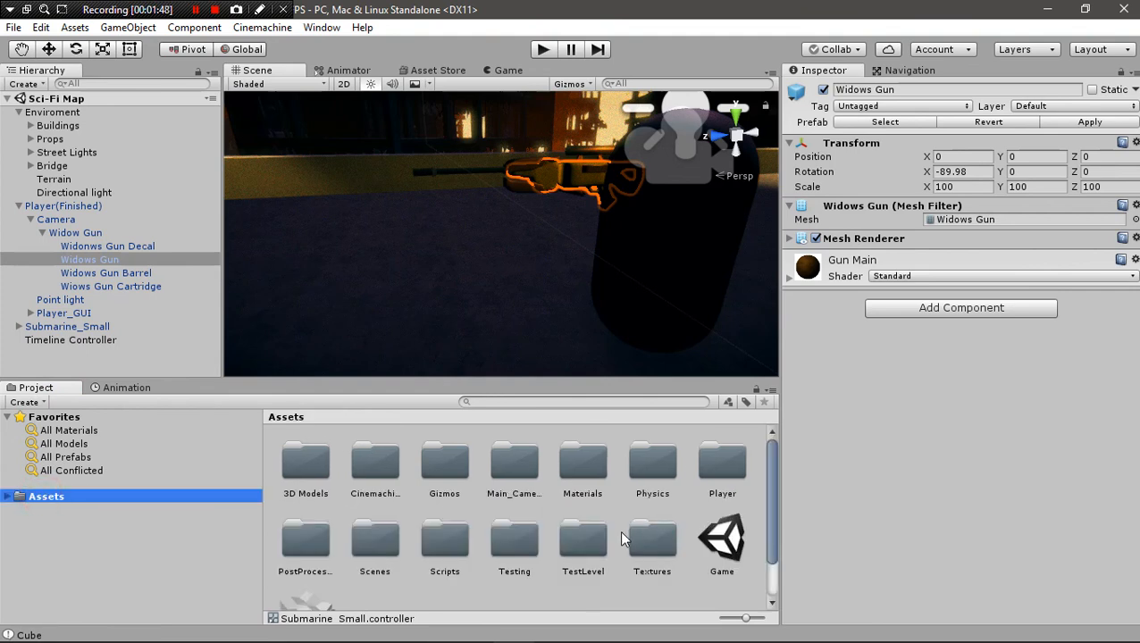
pyautogui.doubleClick(714, 469)
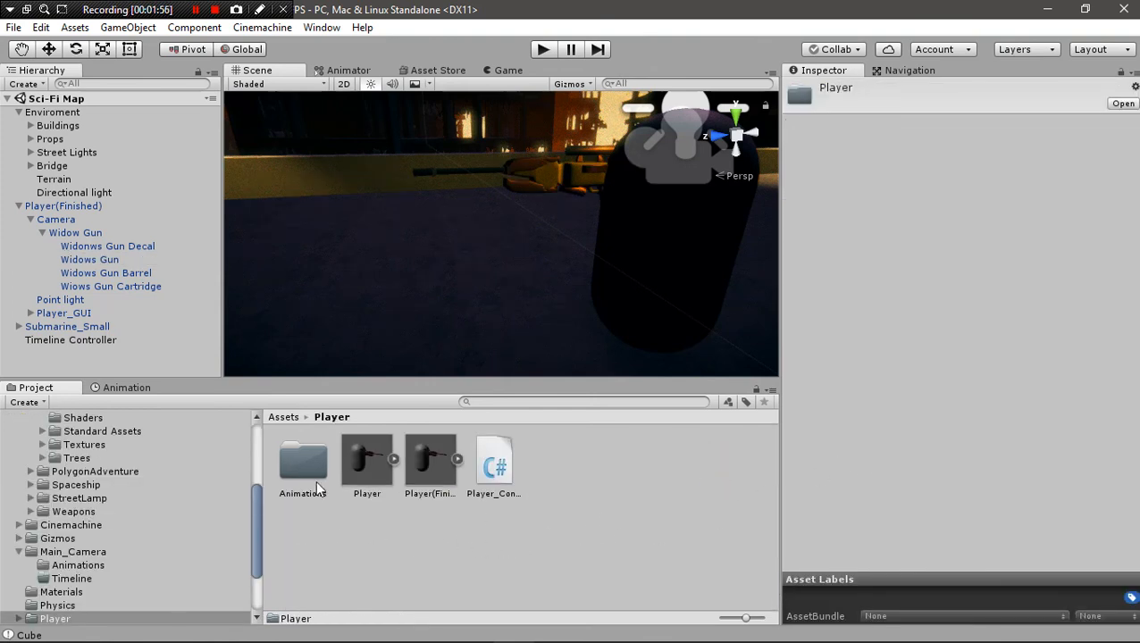
# Create a new folder inside the Player folder and delete it again.
pyautogui.rightClick(561, 472)
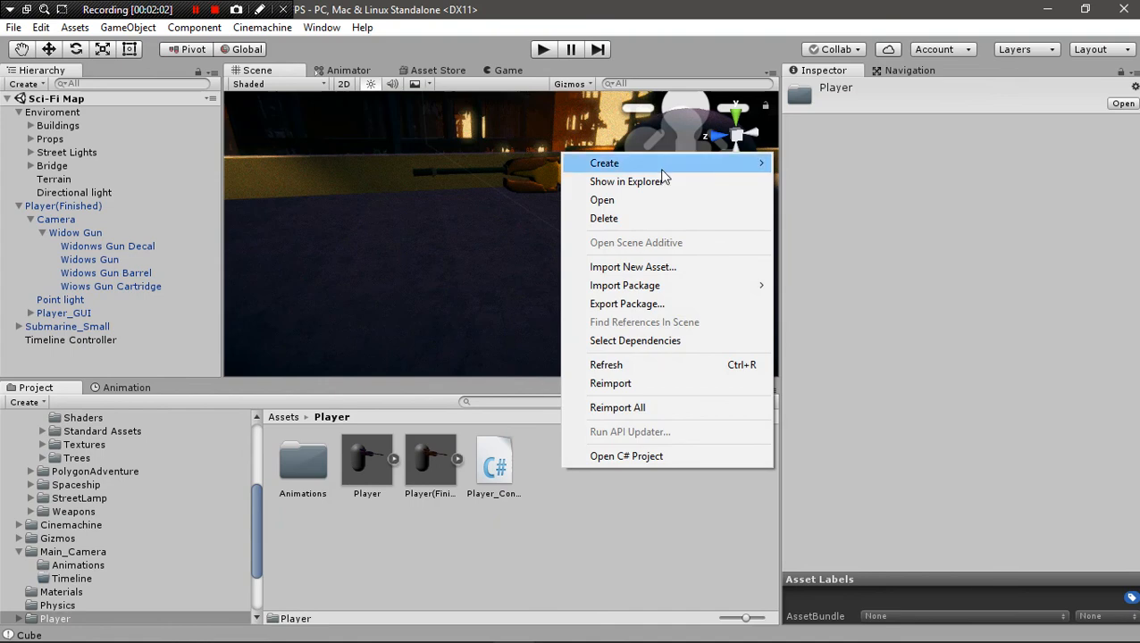
pyautogui.moveTo(662, 172)
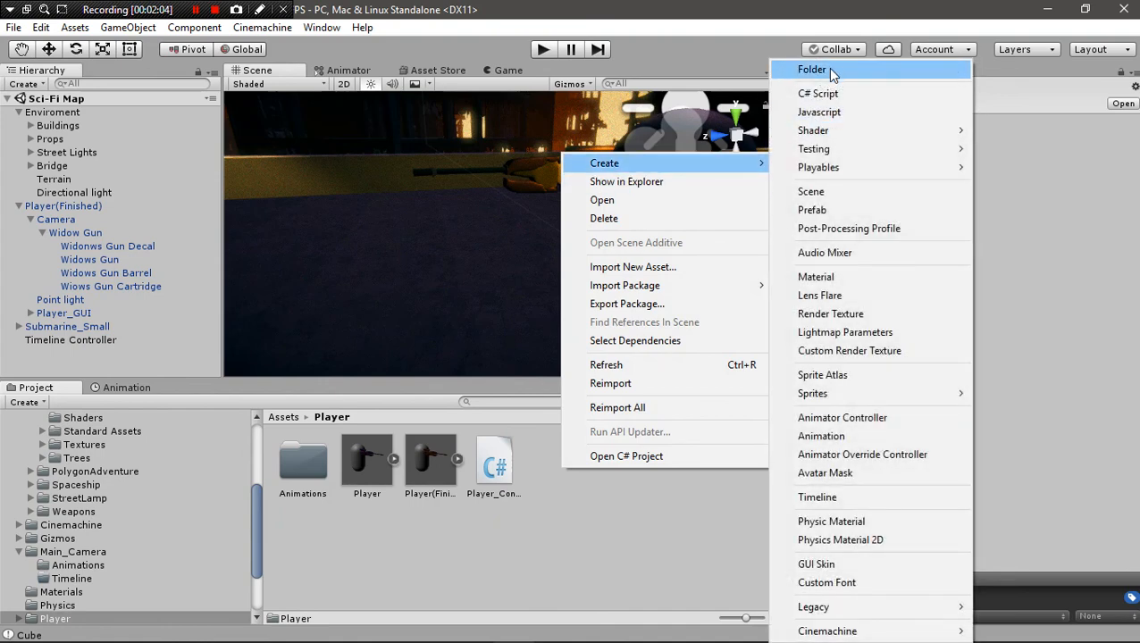
pyautogui.click(563, 560)
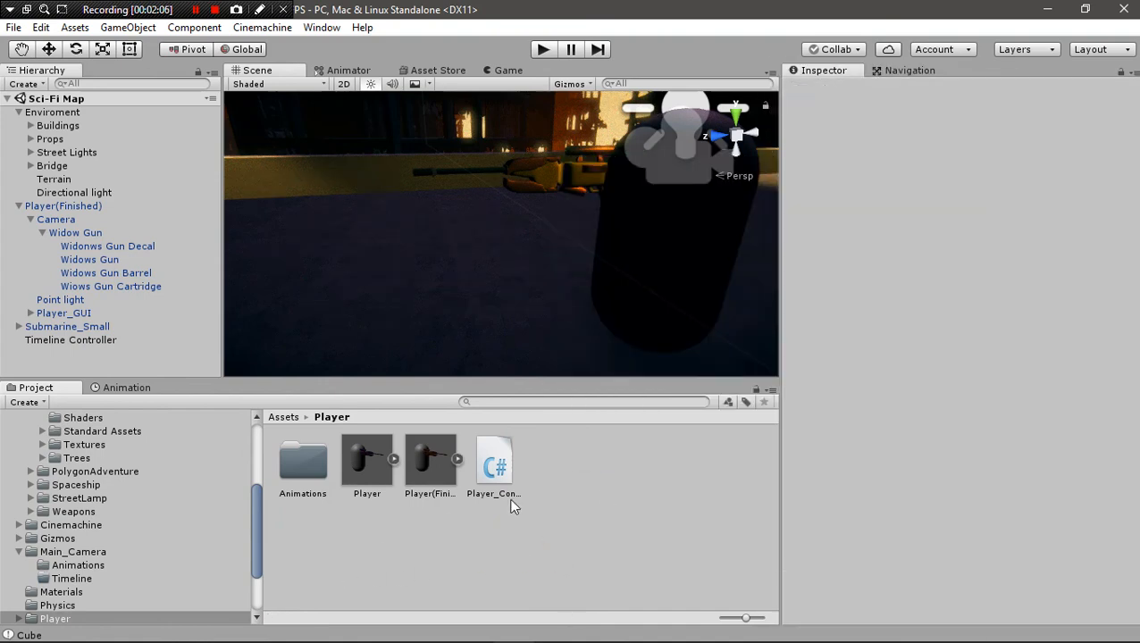
pyautogui.rightClick(568, 483)
pyautogui.moveTo(726, 175)
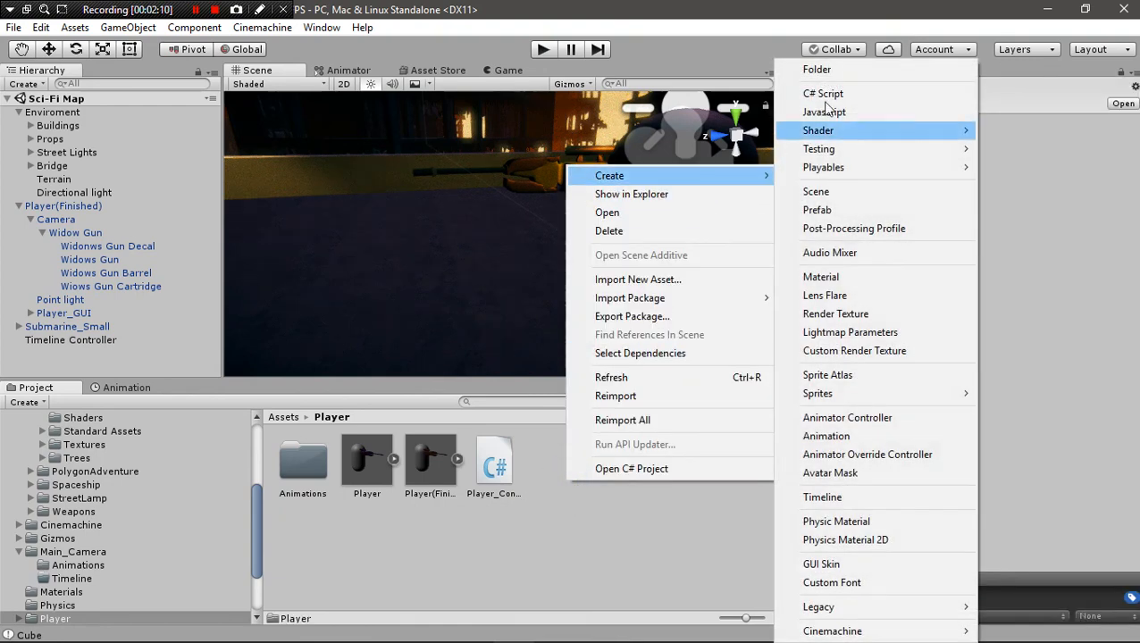
pyautogui.click(841, 68)
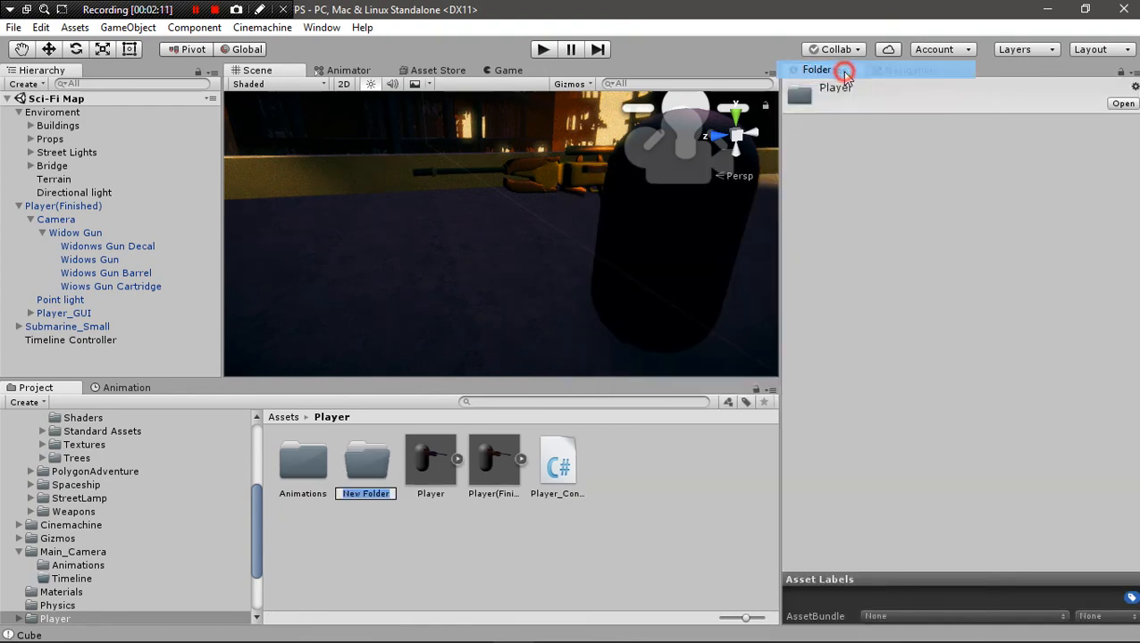
pyautogui.click(379, 550)
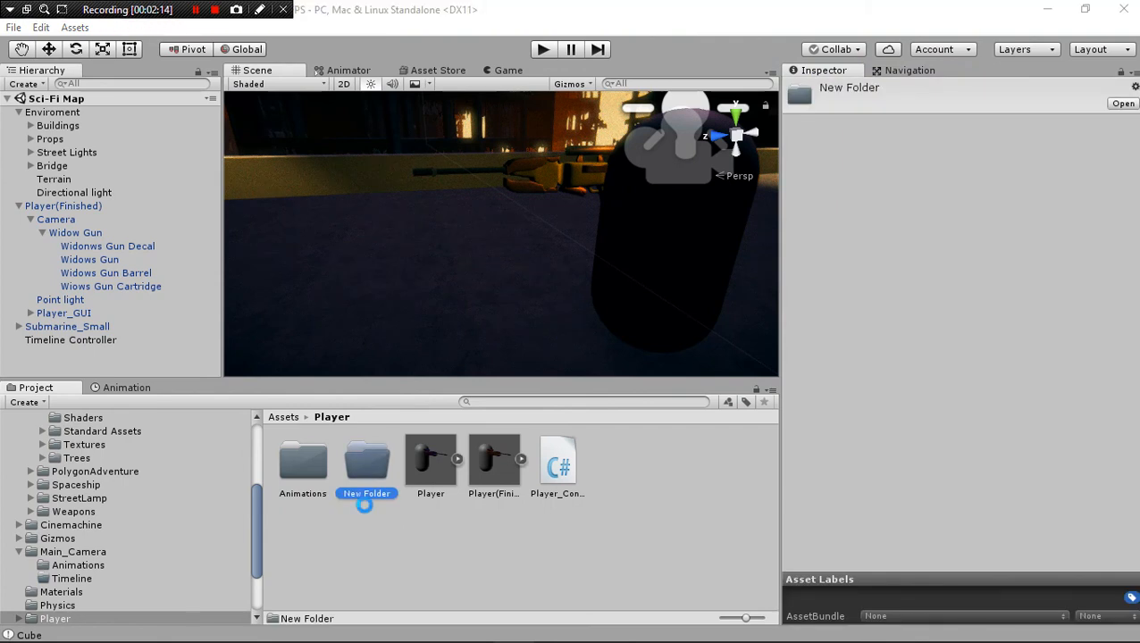
pyautogui.press('Delete')
pyautogui.press('Return')
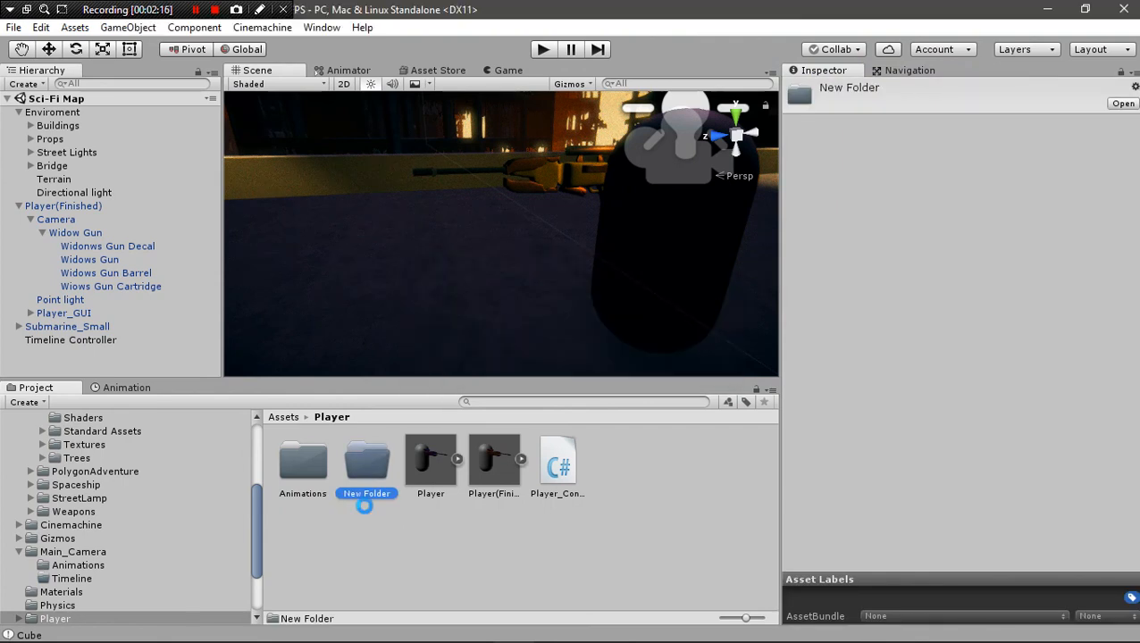
# Open the Animations folder inside the Player folder.
pyautogui.click(303, 465)
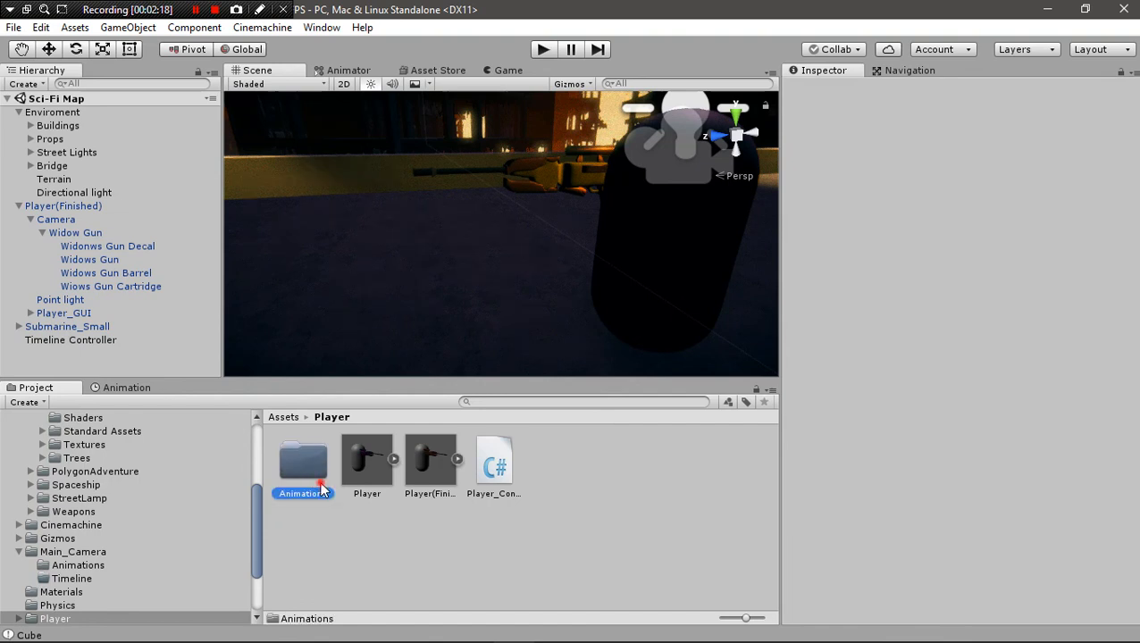
pyautogui.doubleClick(304, 464)
pyautogui.rightClick(317, 481)
pyautogui.click(510, 552)
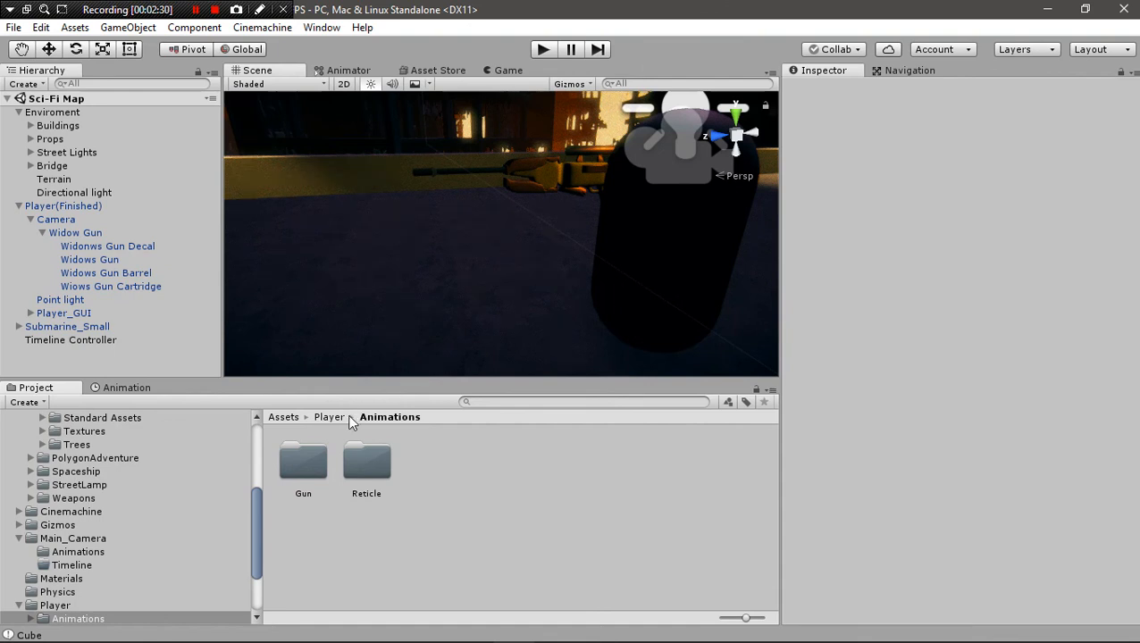
pyautogui.rightClick(451, 466)
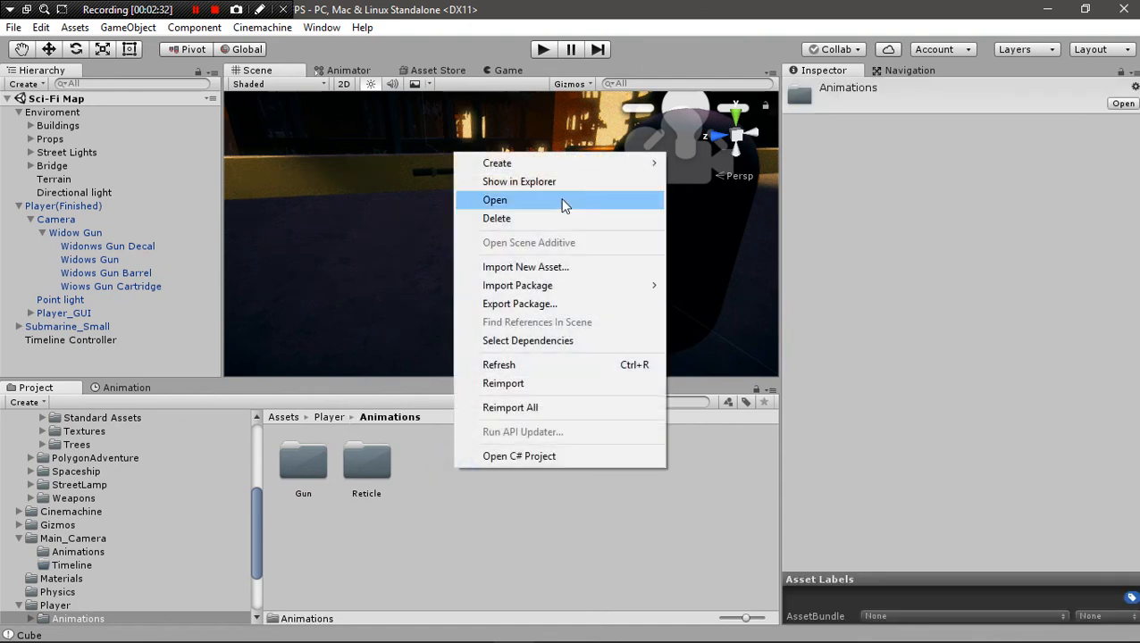
pyautogui.click(475, 554)
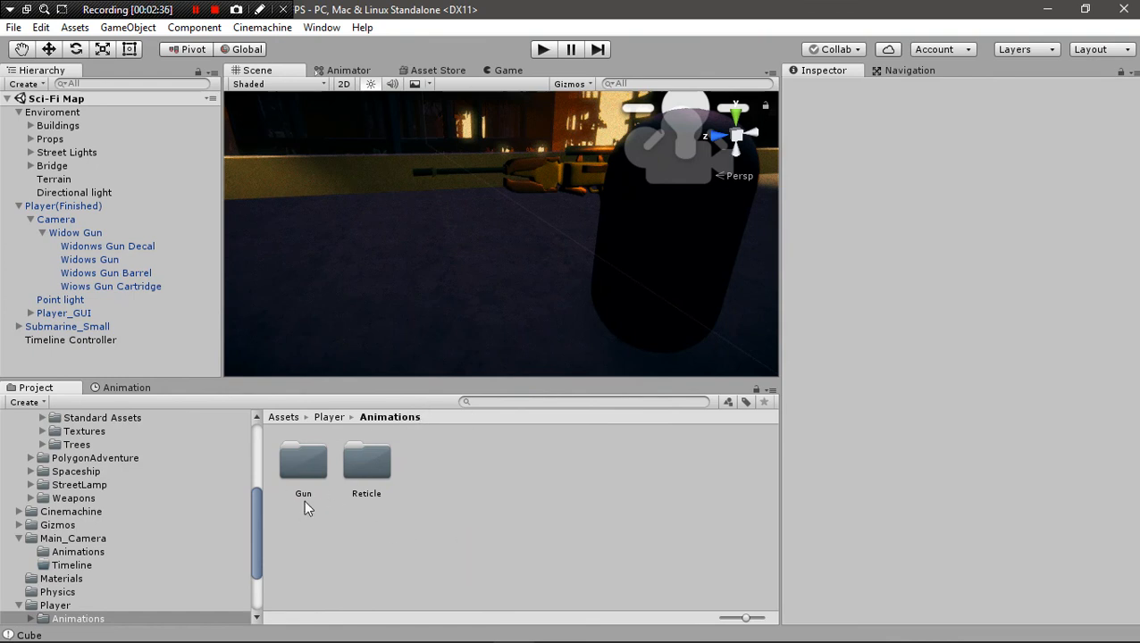
# Open the Gun folder that holds the weapon's animation clips and controller.
pyautogui.click(302, 466)
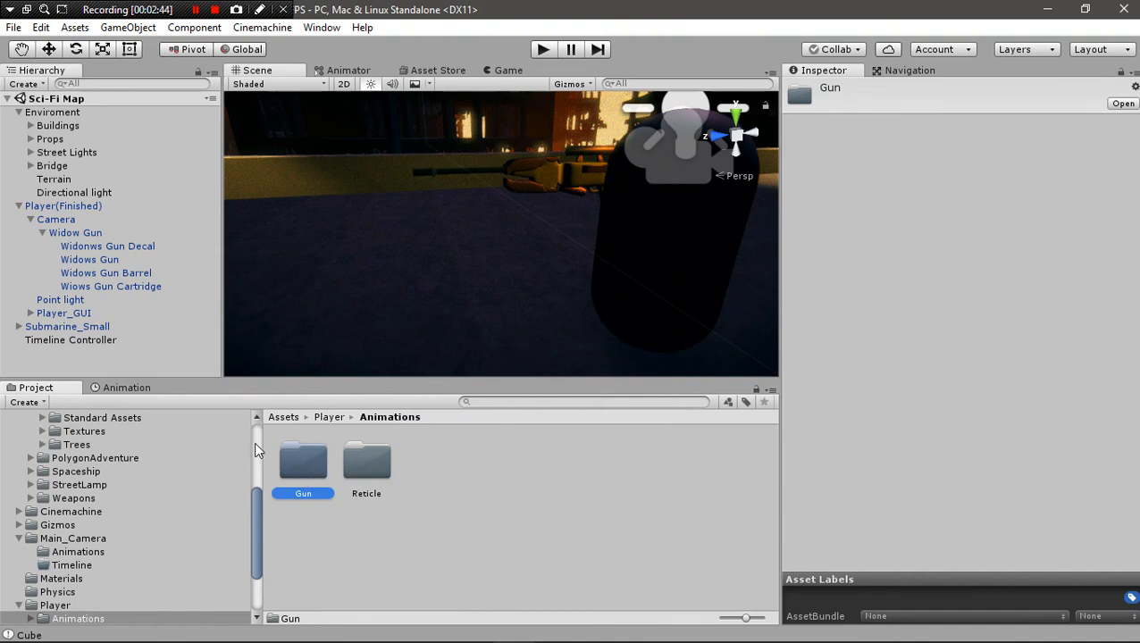
pyautogui.rightClick(429, 454)
pyautogui.click(425, 505)
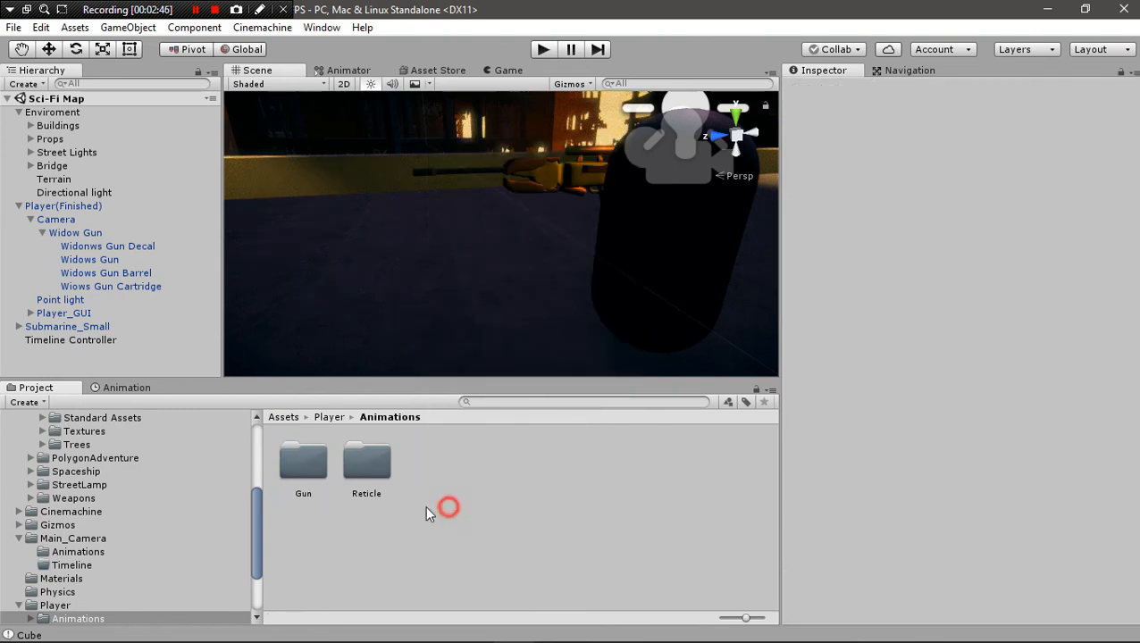
pyautogui.doubleClick(302, 463)
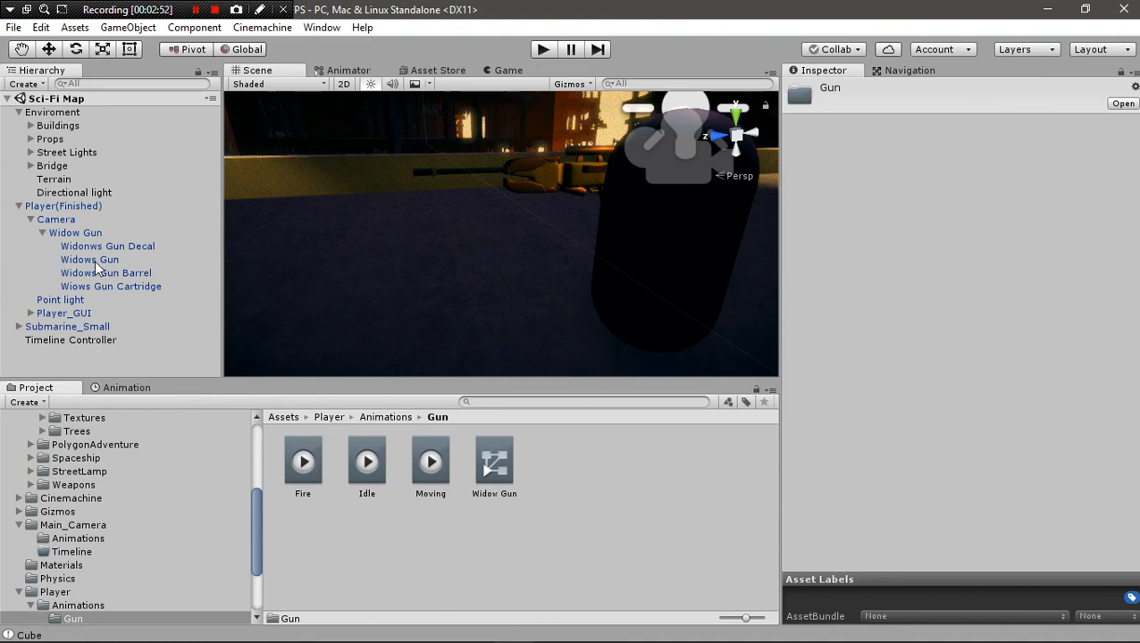
# Select the parent Widow Gun object under the player's Camera and show its keyframes in the Animation window.
pyautogui.click(547, 169)
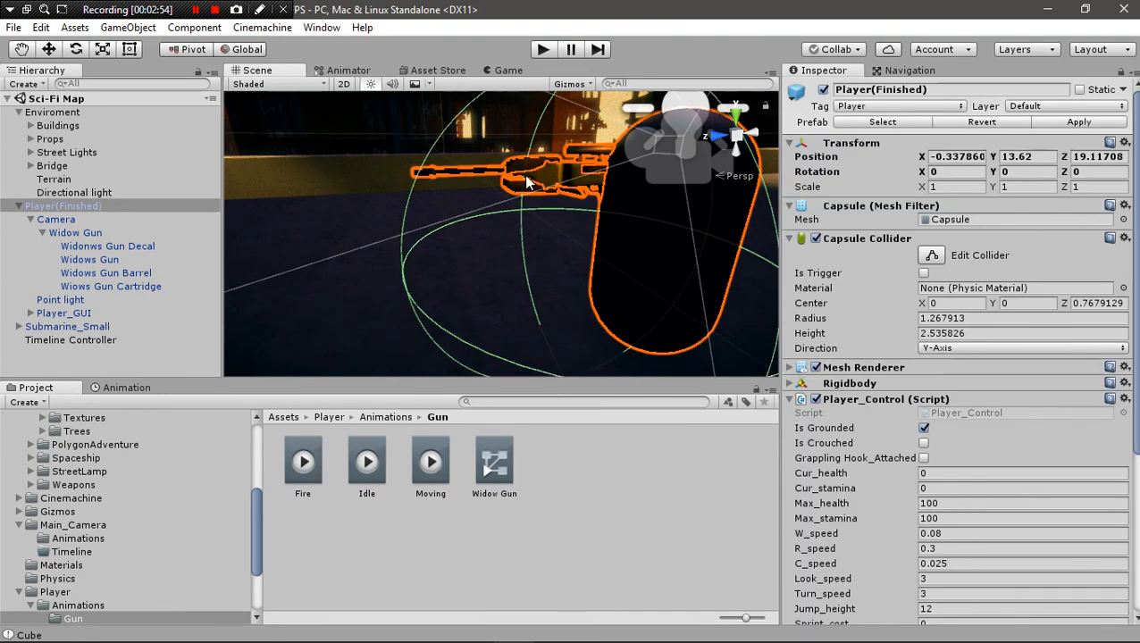
pyautogui.click(529, 172)
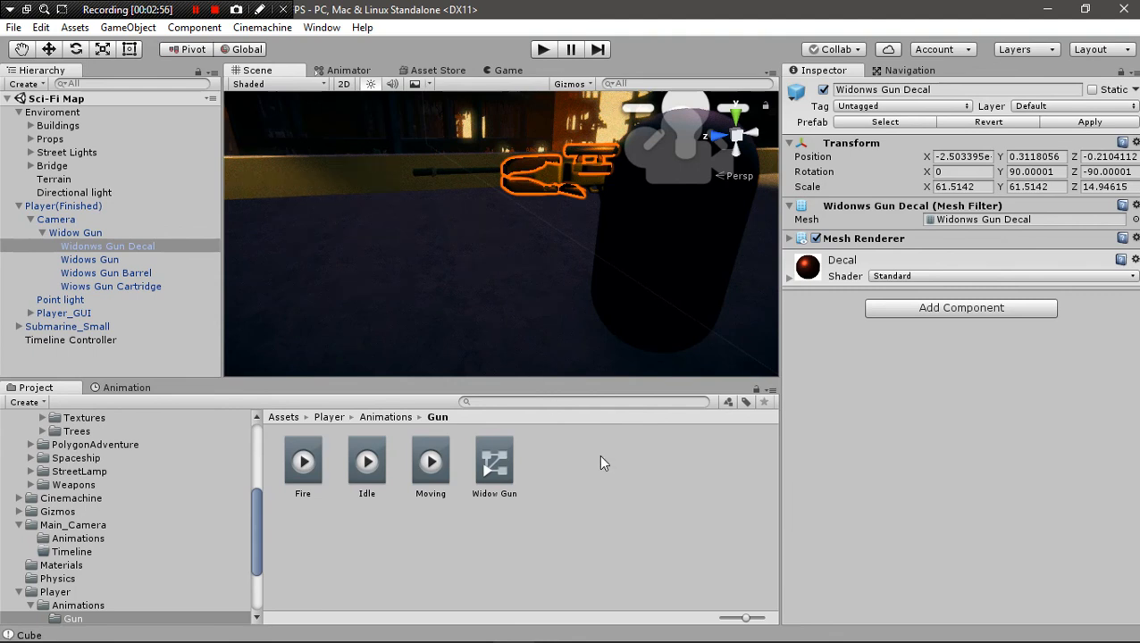
pyautogui.click(42, 231)
pyautogui.click(62, 233)
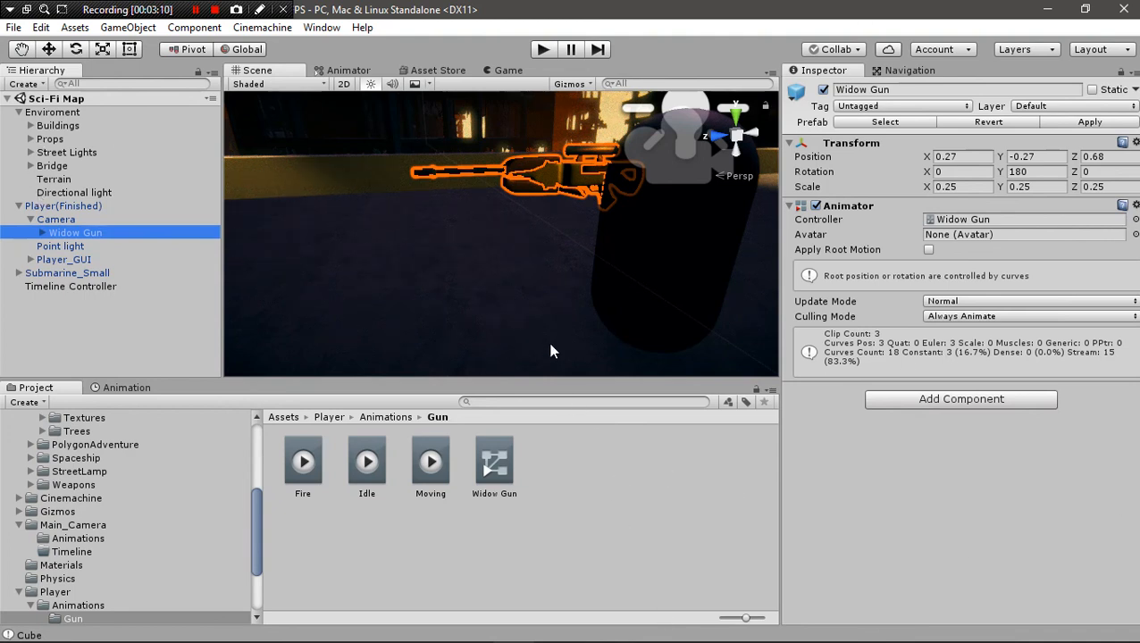
pyautogui.click(126, 387)
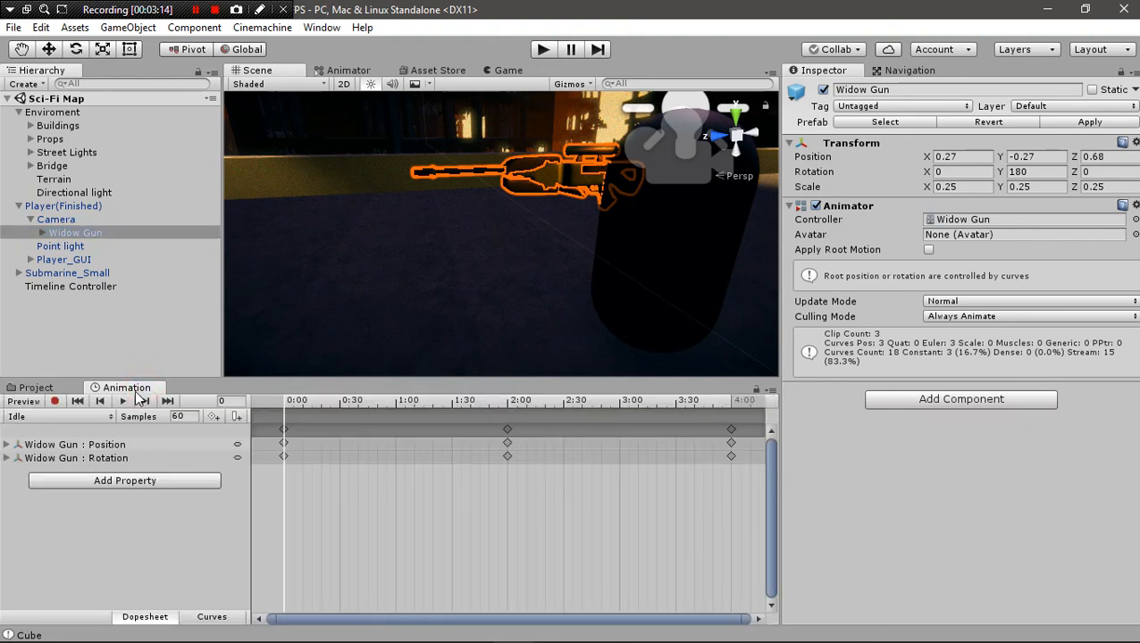
# Examine the Point light and Camera objects in the Animation window for existing animation.
pyautogui.click(61, 247)
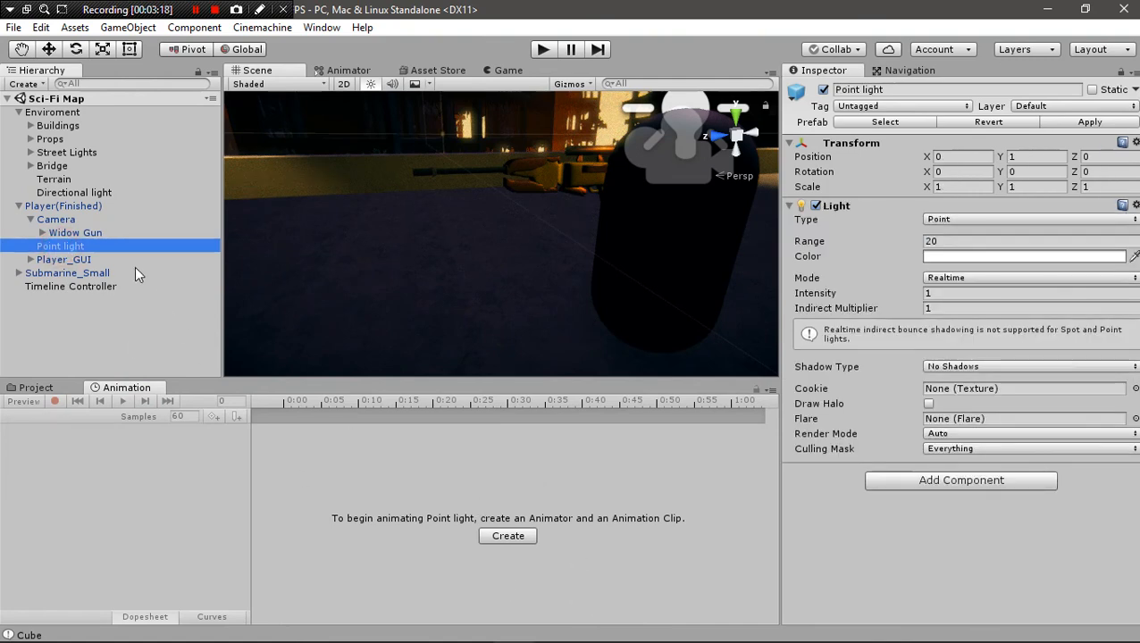
pyautogui.click(92, 221)
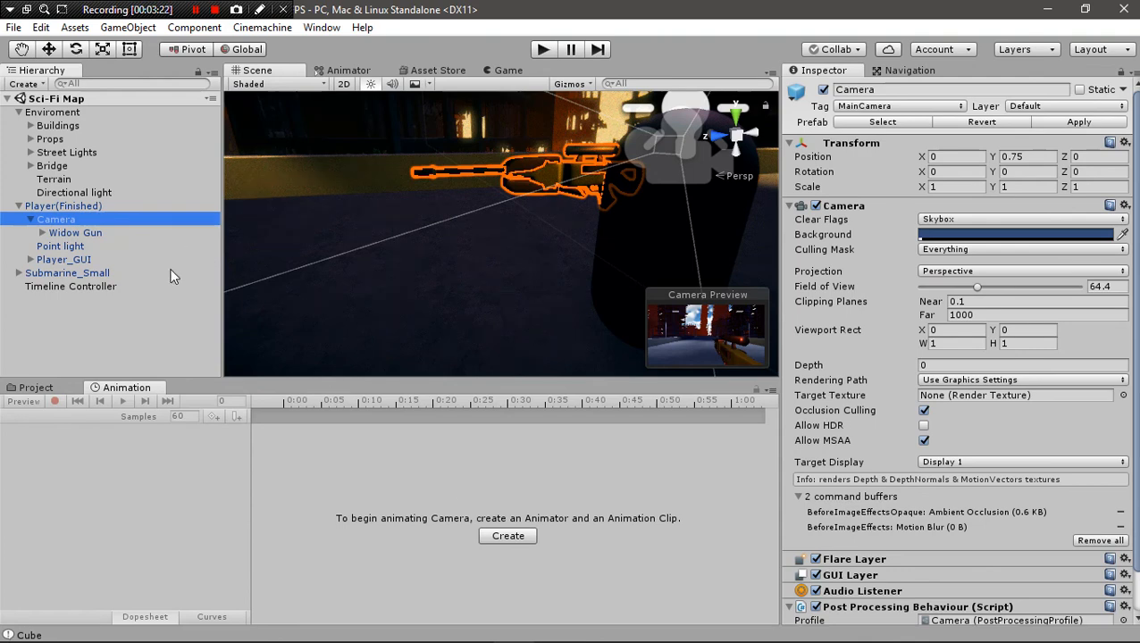
# Select the Widow Gun object and compare its Idle animation with the clips stored in the Gun folder.
pyautogui.click(101, 235)
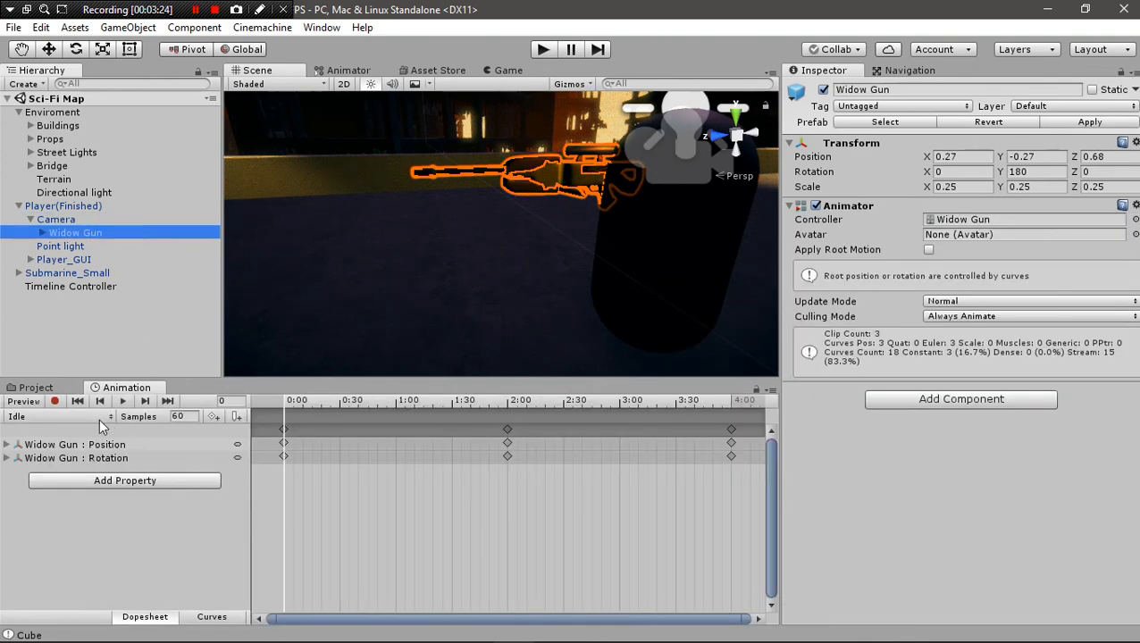
pyautogui.click(24, 390)
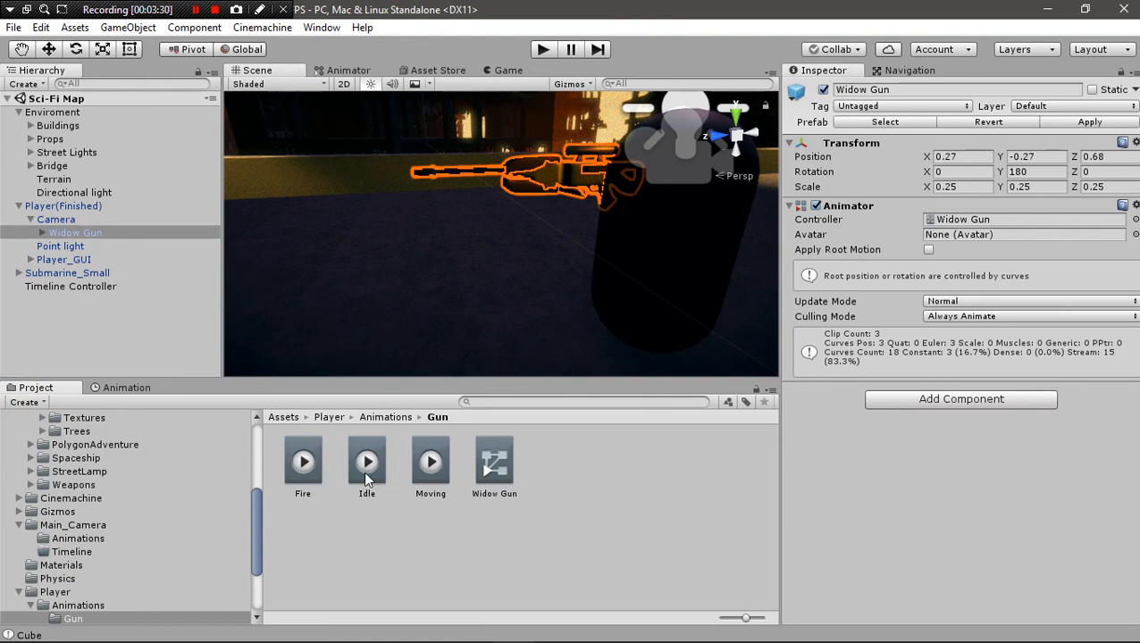
pyautogui.click(119, 388)
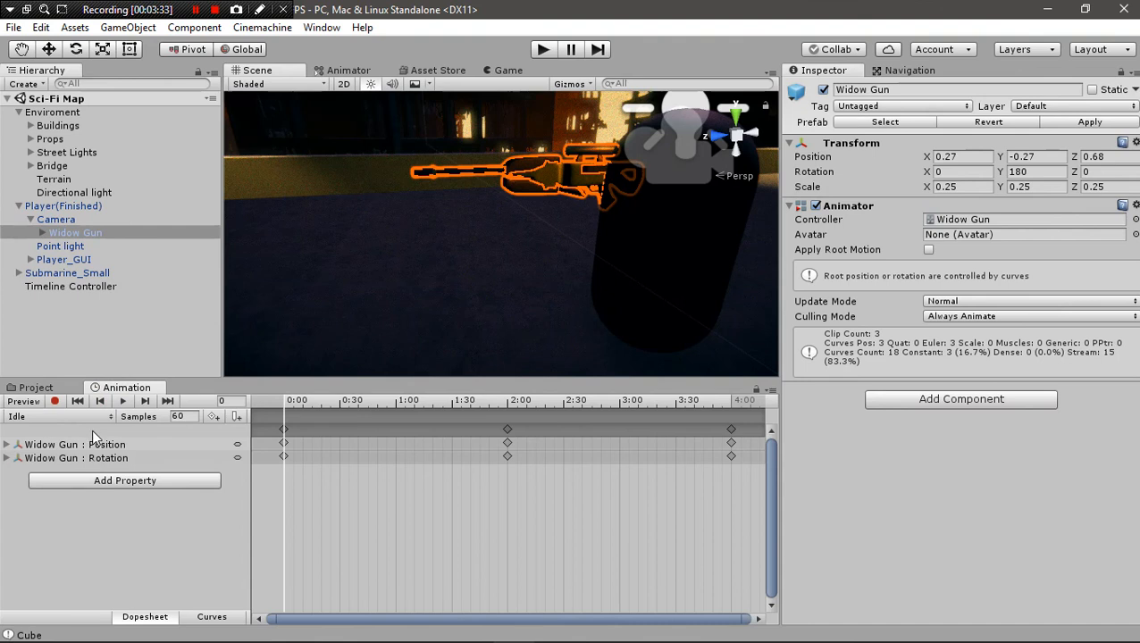
# Preview the first frame of the Idle clip in the Game view.
pyautogui.click(506, 70)
pyautogui.click(283, 400)
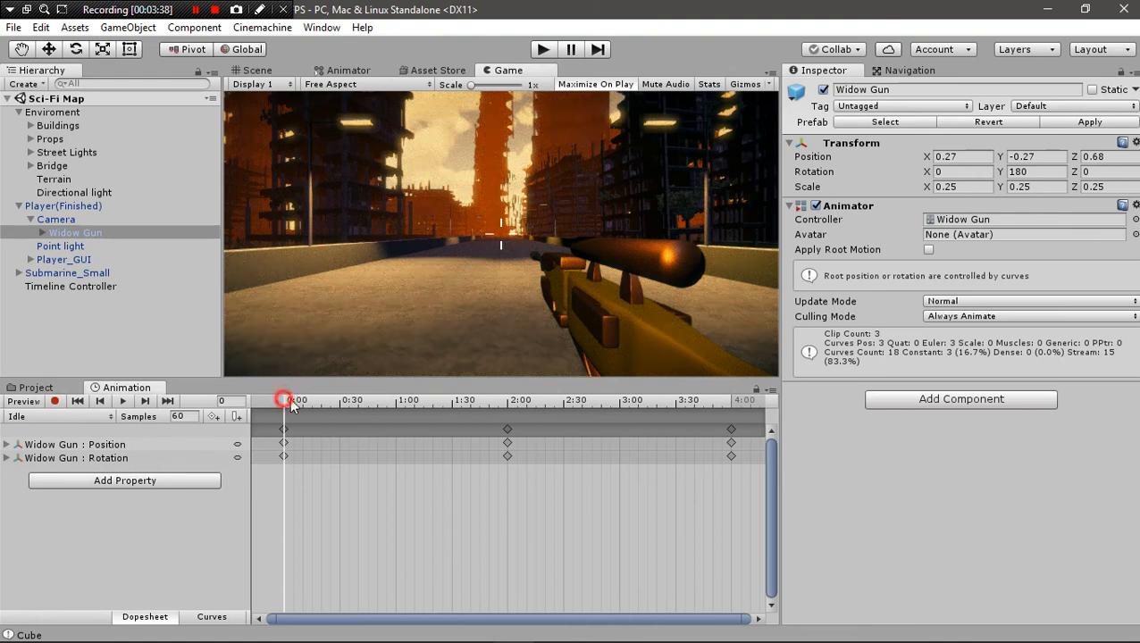
pyautogui.moveTo(291, 402); pyautogui.dragTo(240, 426)
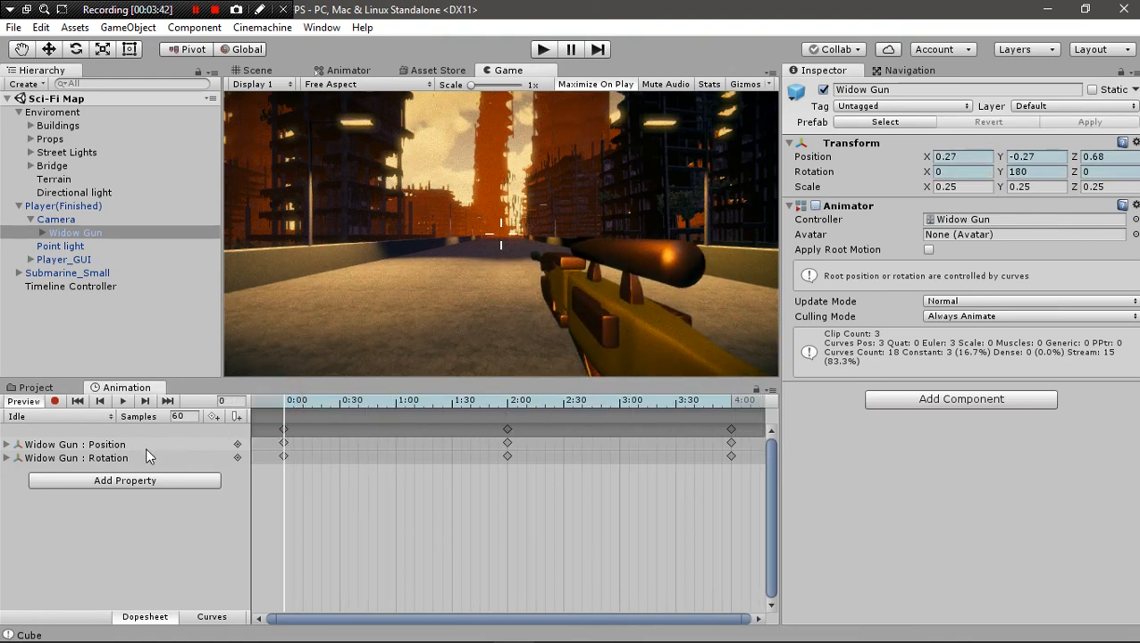
# Enable keyframe recording for the Idle clip and preview the gun between the 0:00 and 2:00 keyframes.
pyautogui.click(55, 402)
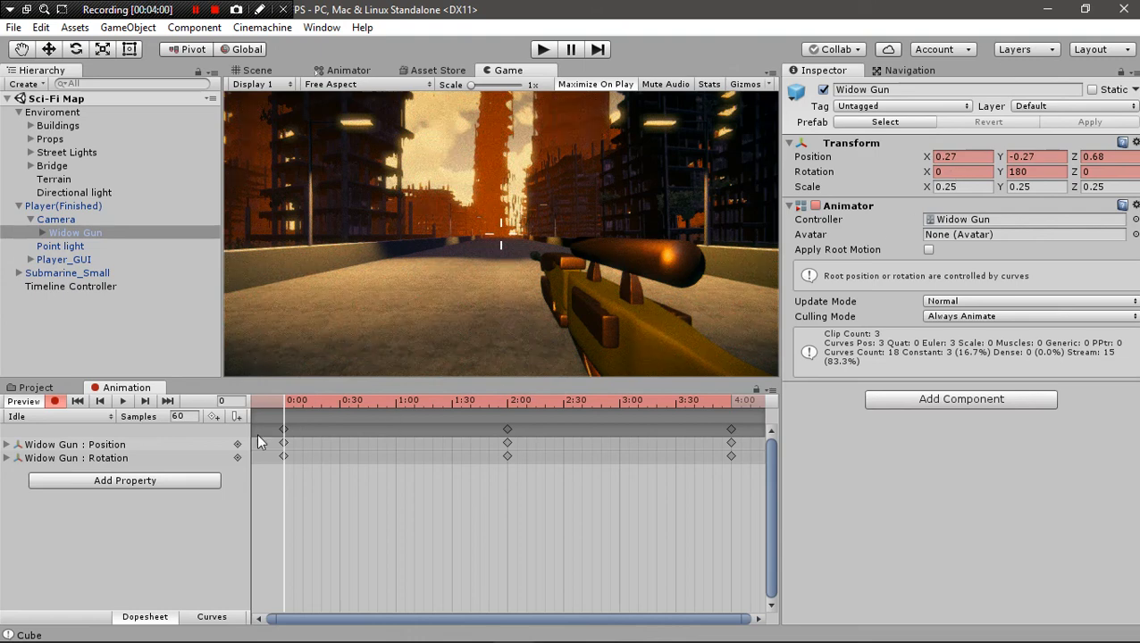
pyautogui.moveTo(291, 401); pyautogui.dragTo(509, 420)
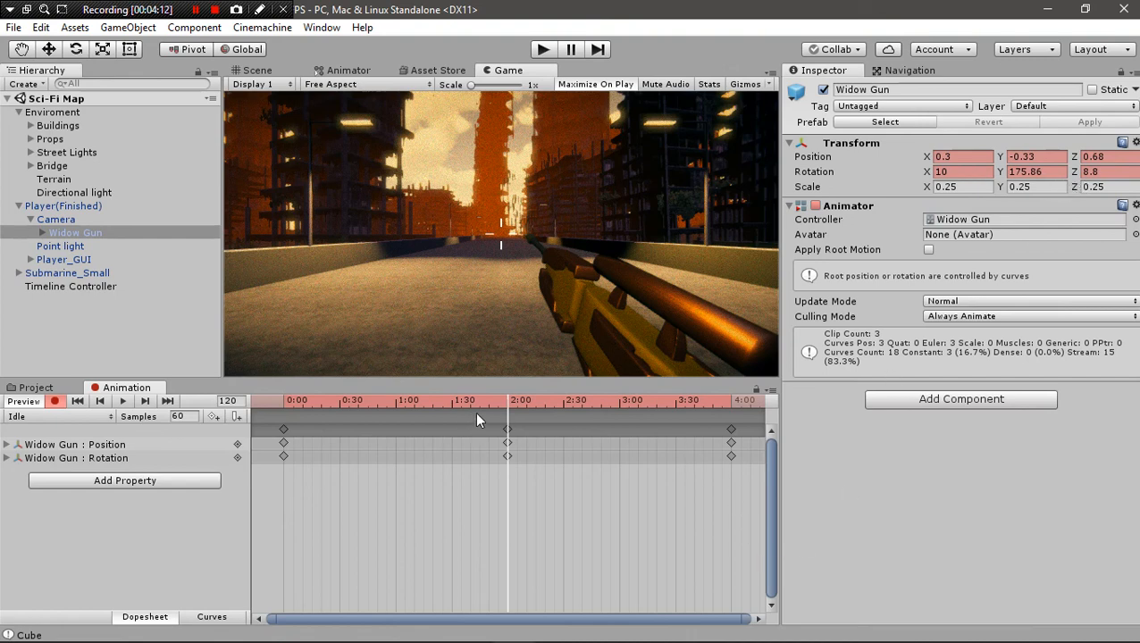
pyautogui.moveTo(506, 409); pyautogui.dragTo(265, 417)
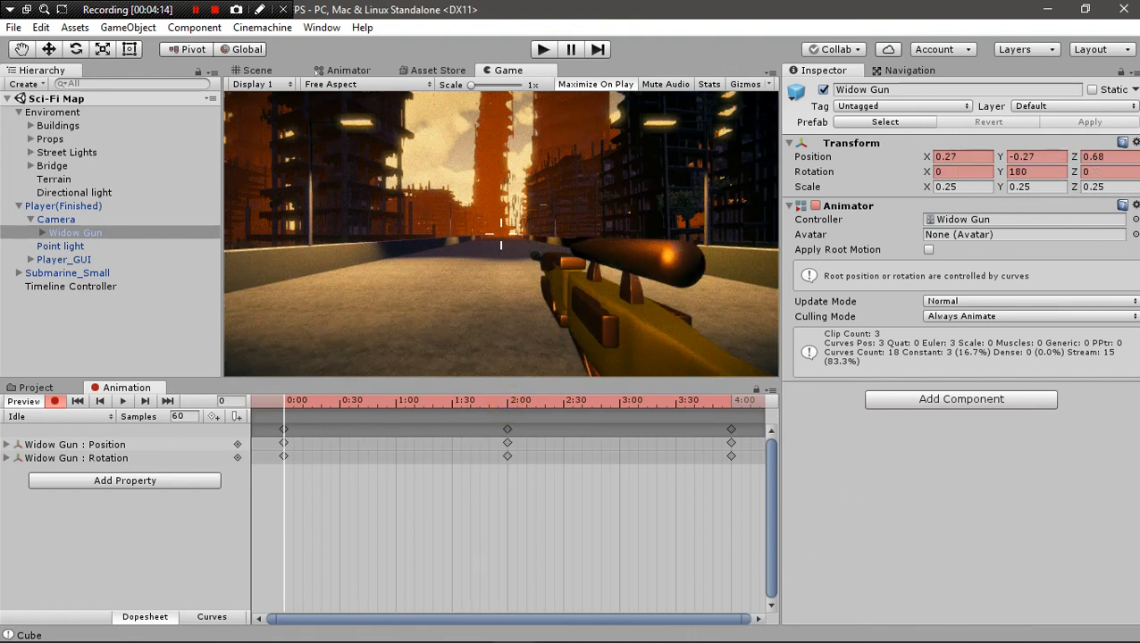
# Set the Widow Gun's X rotation to 0 at the first keyframe of the Idle clip.
pyautogui.click(953, 171)
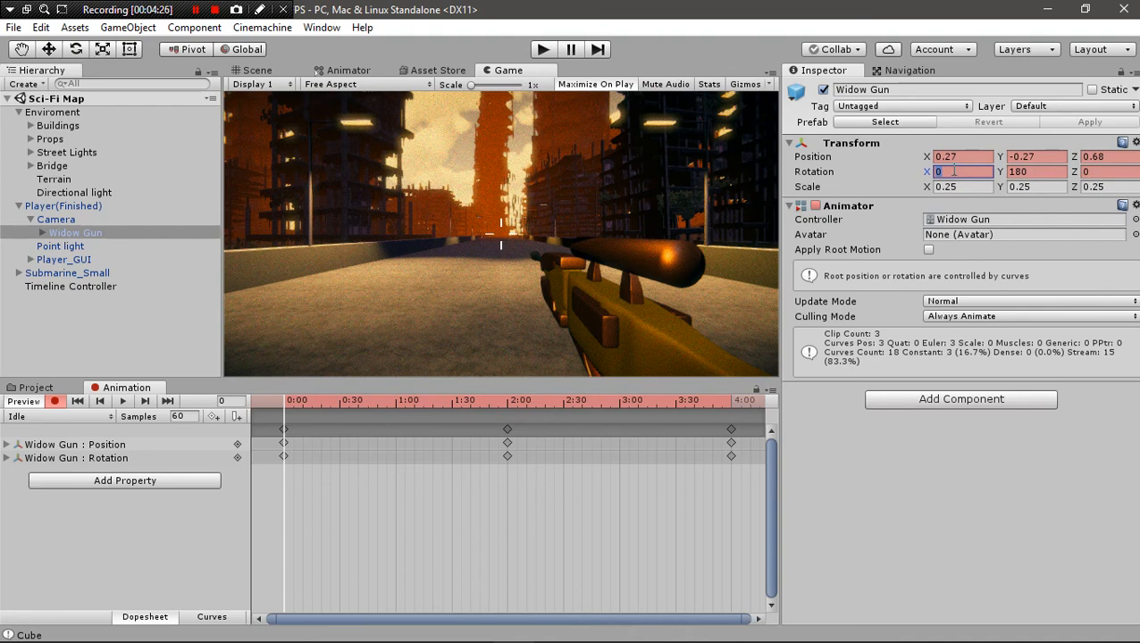
pyautogui.write('1')
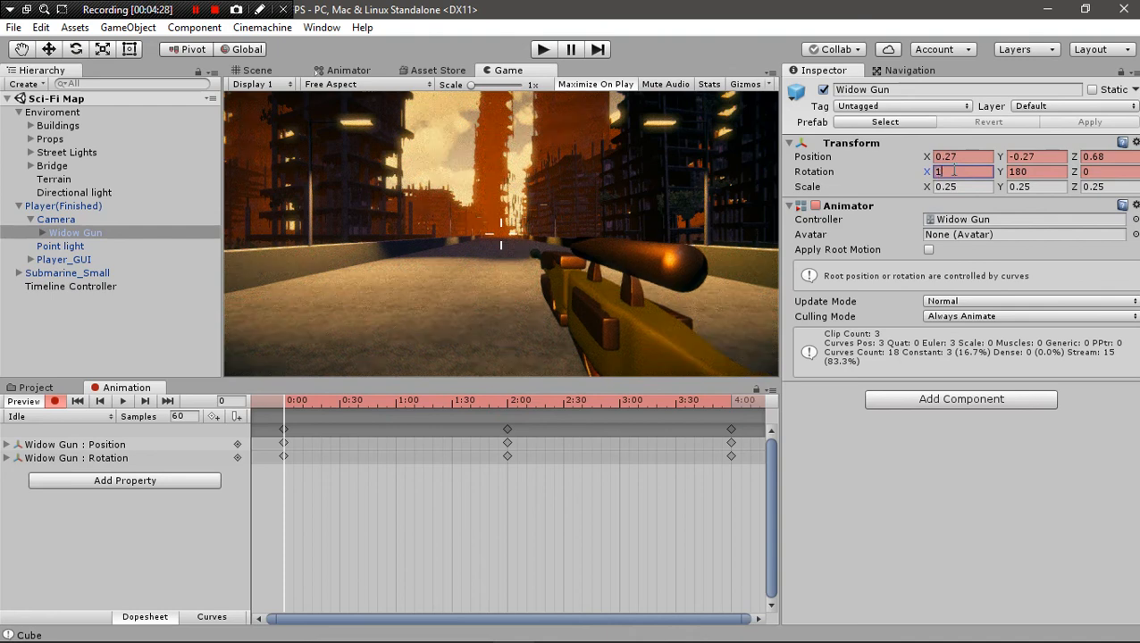
pyautogui.press('BackSpace')
pyautogui.write('0')
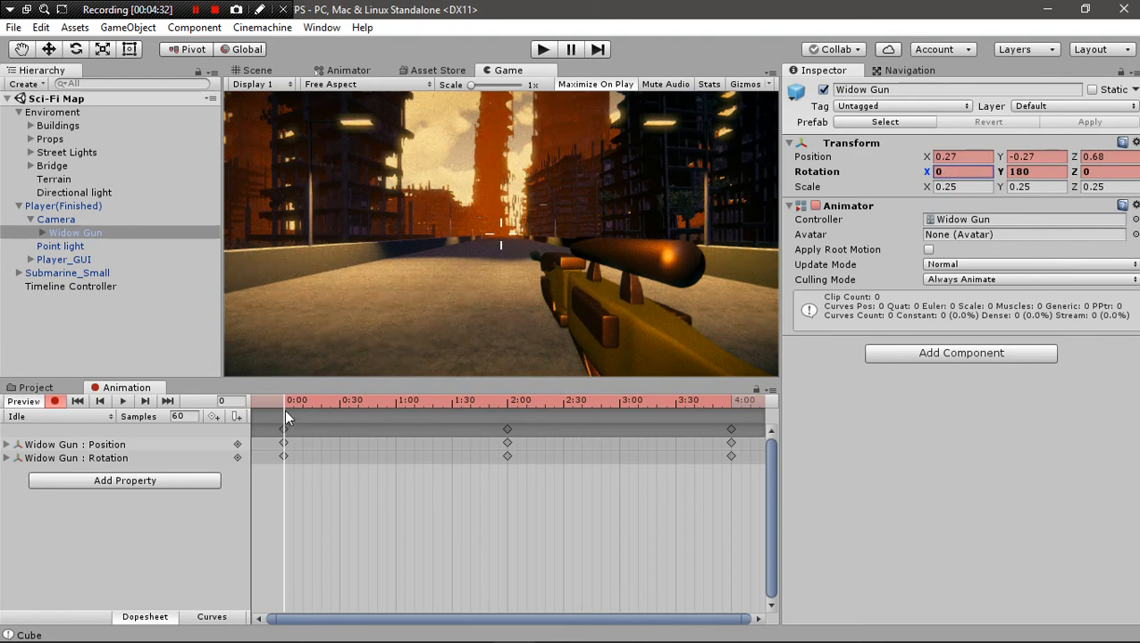
# Review the gun's pose at the start and 2:00 keyframes of the Idle clip, returning to frame 0.
pyautogui.moveTo(284, 406); pyautogui.dragTo(222, 405)
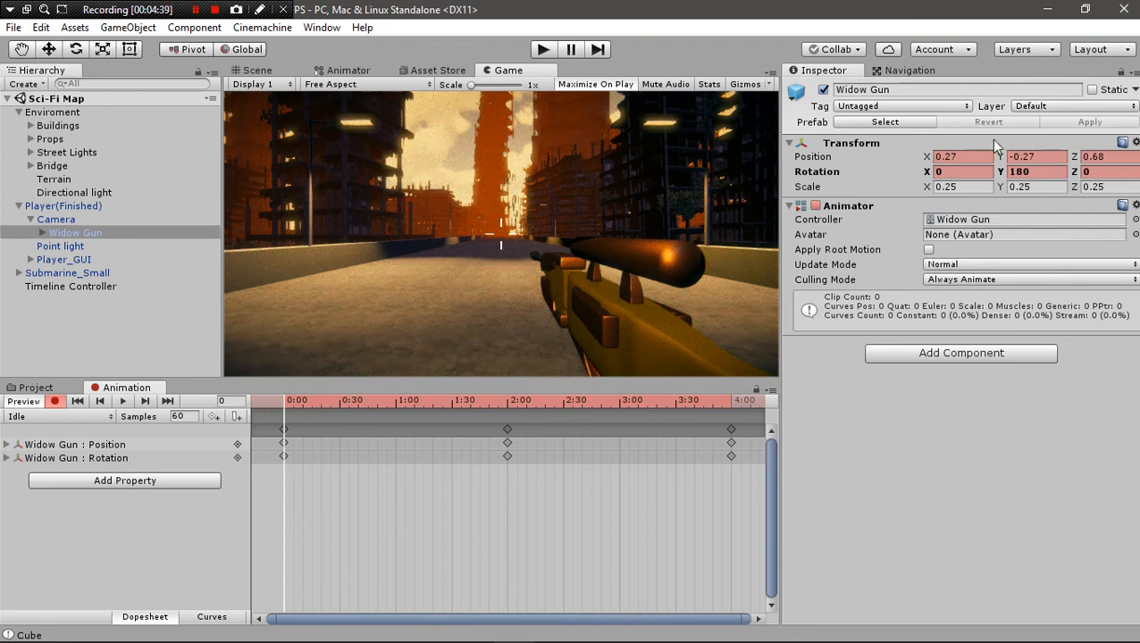
pyautogui.moveTo(518, 399); pyautogui.dragTo(509, 410)
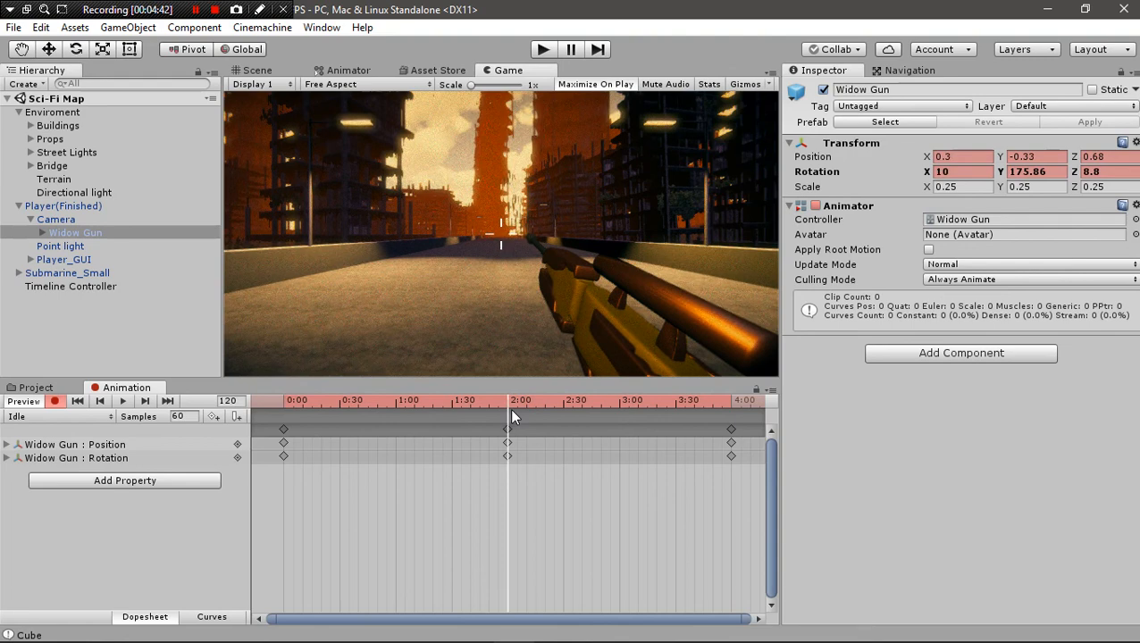
pyautogui.moveTo(515, 406); pyautogui.dragTo(147, 458)
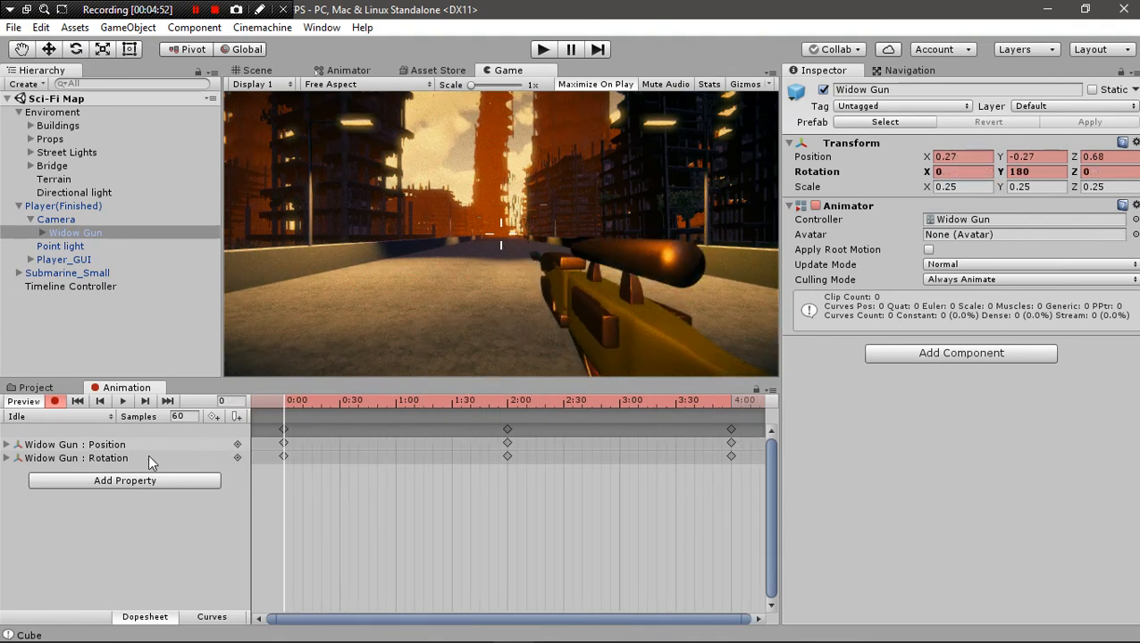
# Switch to the Fire clip and preview the gun's recoil between the 0:00 and 0:10 keyframes.
pyautogui.click(30, 419)
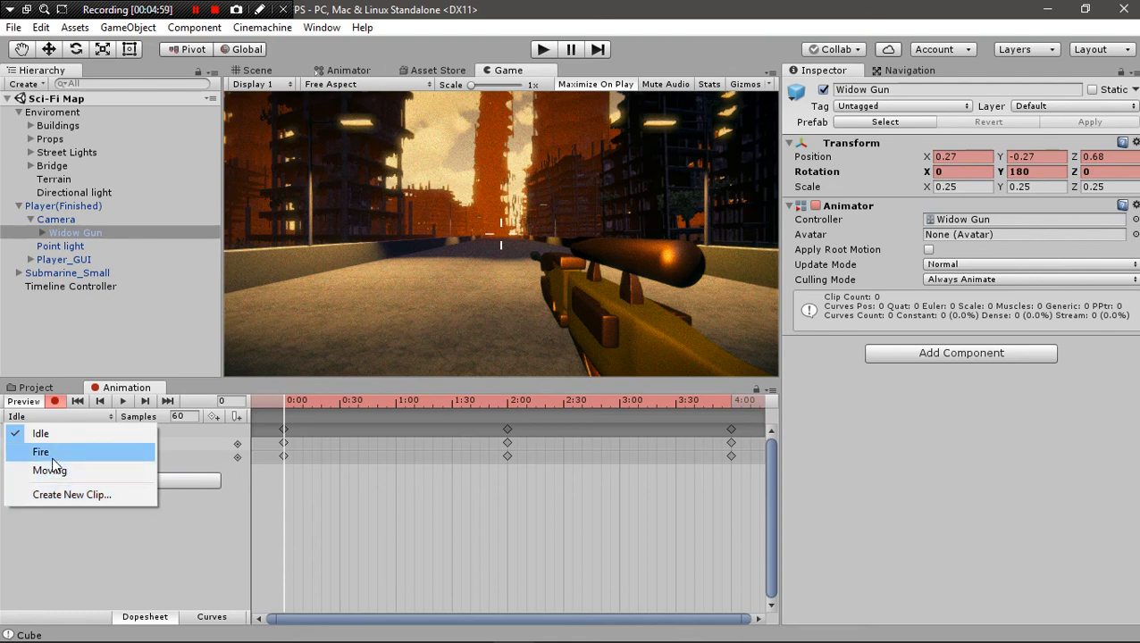
pyautogui.click(51, 456)
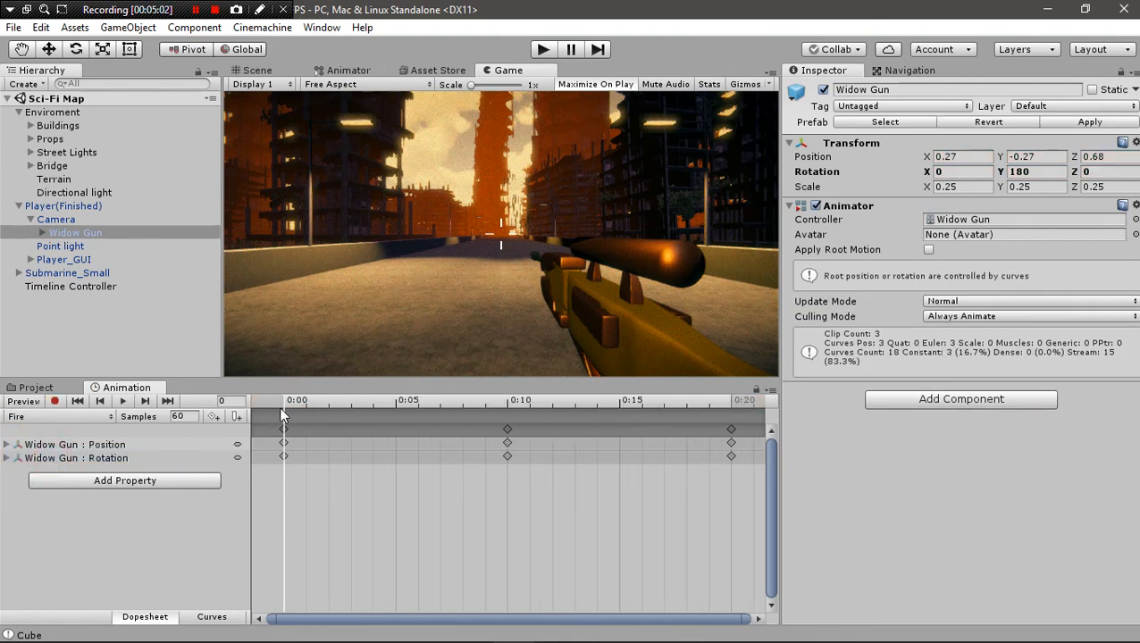
pyautogui.moveTo(286, 408); pyautogui.dragTo(620, 460)
pyautogui.moveTo(531, 477); pyautogui.dragTo(307, 480)
pyautogui.click(274, 478)
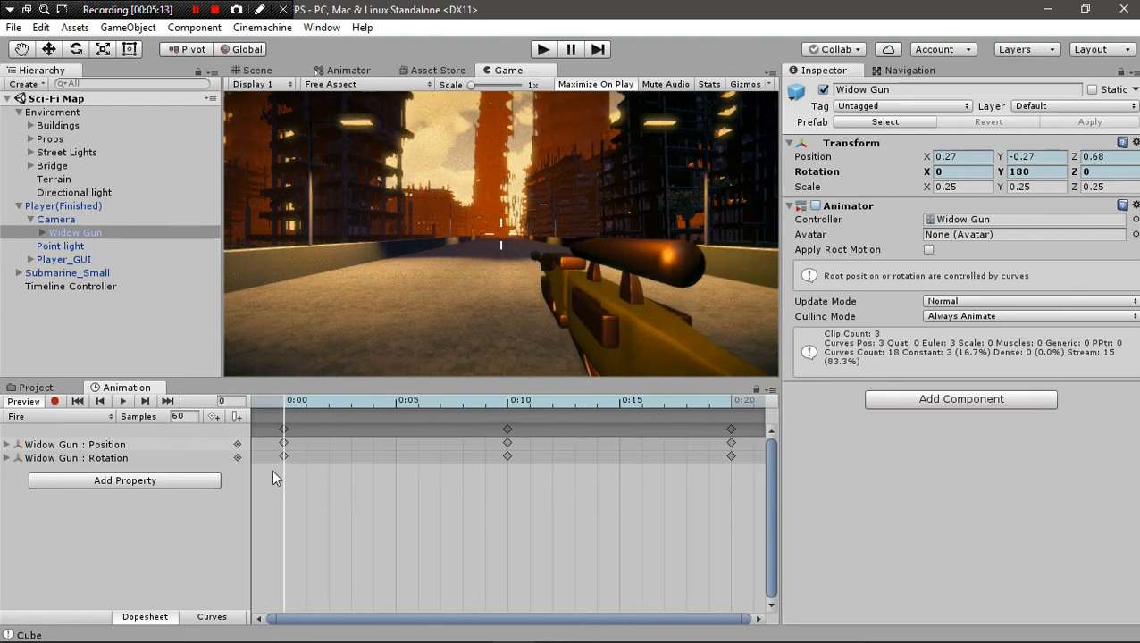
pyautogui.click(290, 401)
pyautogui.click(506, 405)
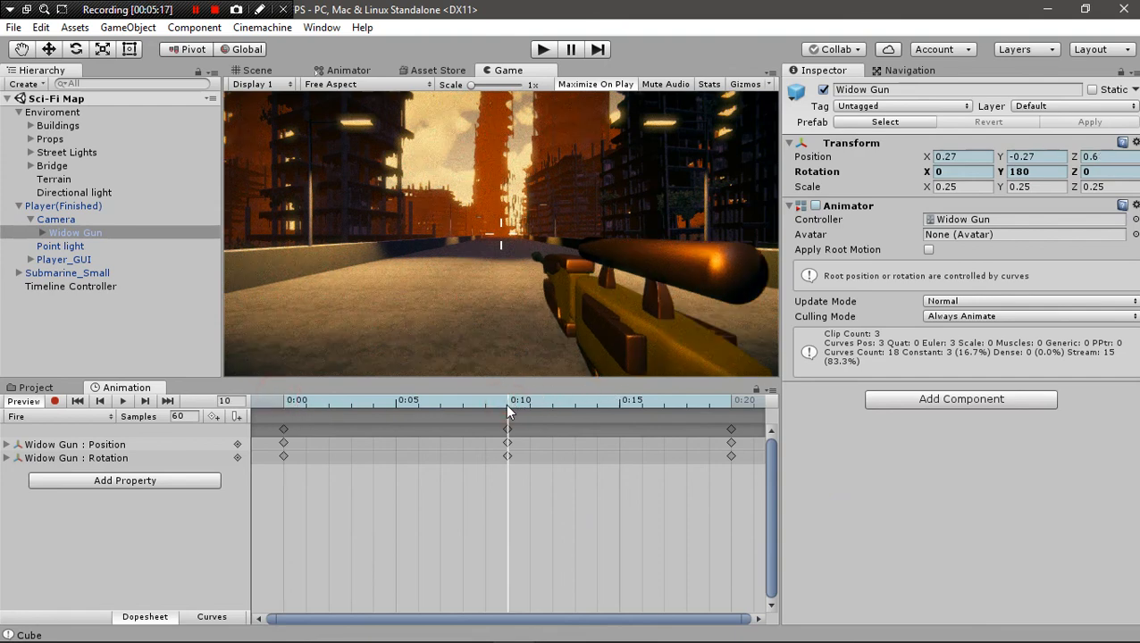
# Return to frame 0 of the Fire clip and add an animation event there.
pyautogui.moveTo(505, 404); pyautogui.dragTo(240, 418)
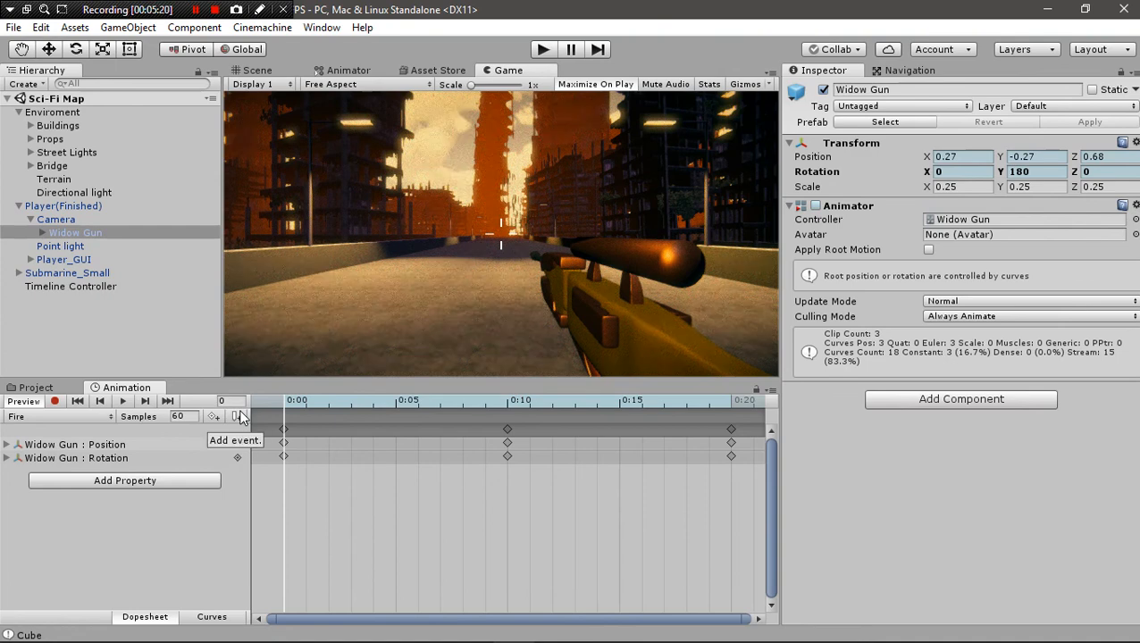
pyautogui.click(236, 417)
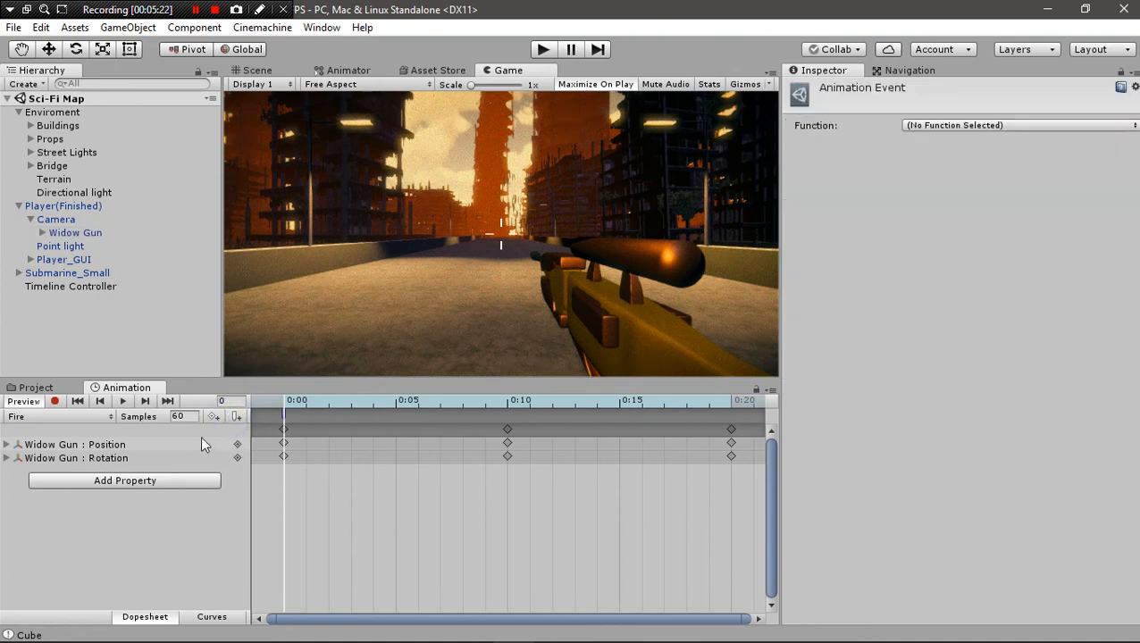
# Switch to the Moving clip and preview the gun's motion across its timeline, ending at frame 0.
pyautogui.click(79, 421)
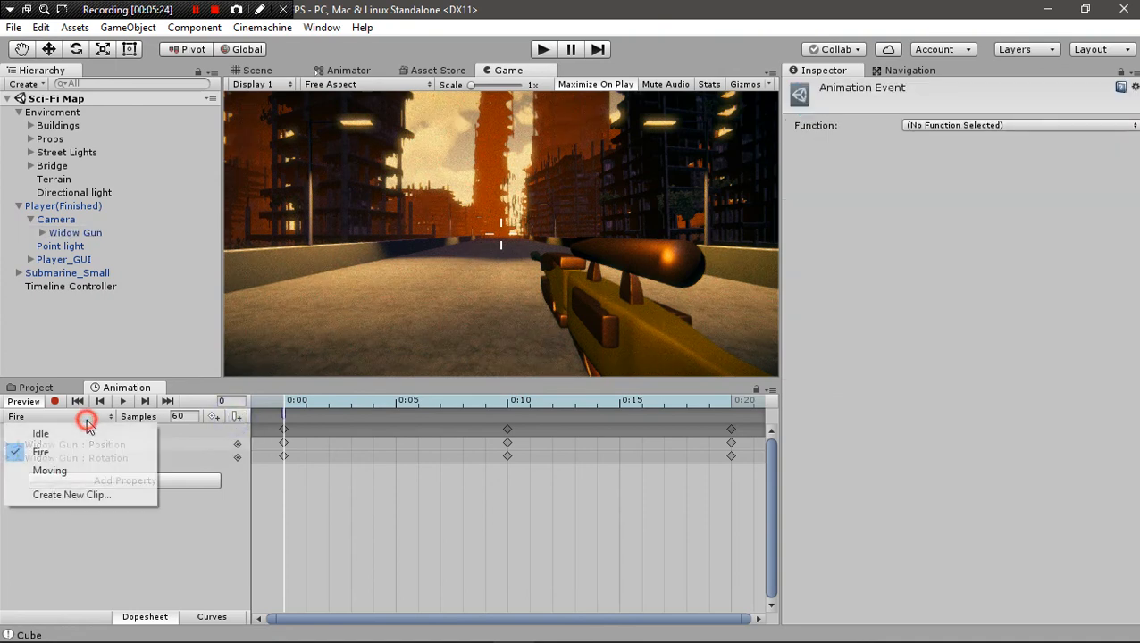
pyautogui.click(87, 477)
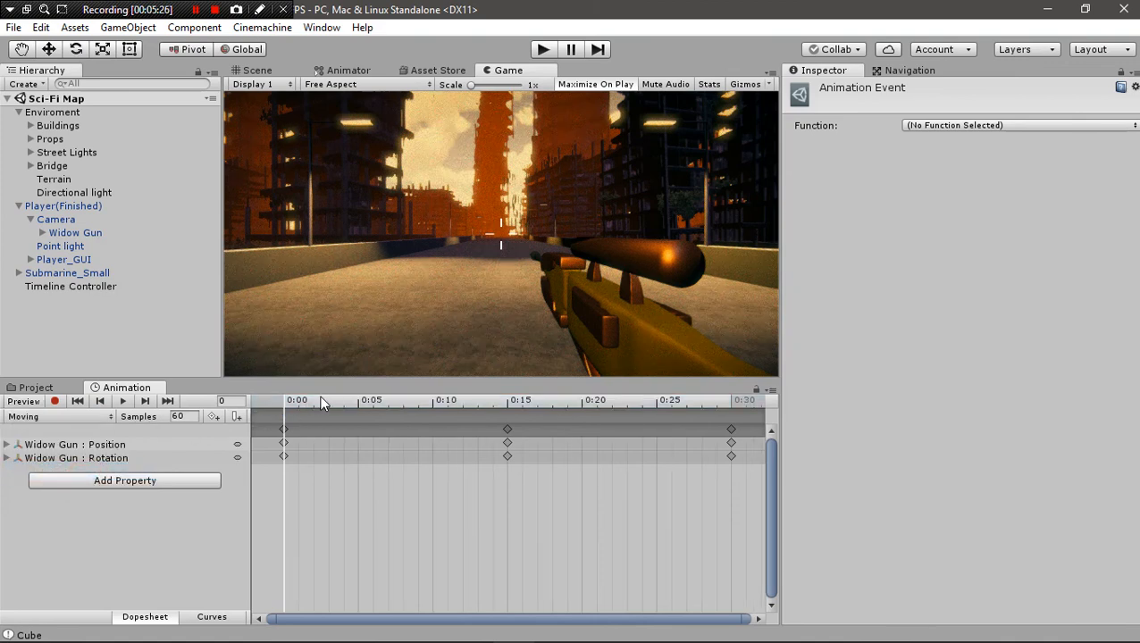
pyautogui.moveTo(312, 407); pyautogui.dragTo(715, 433)
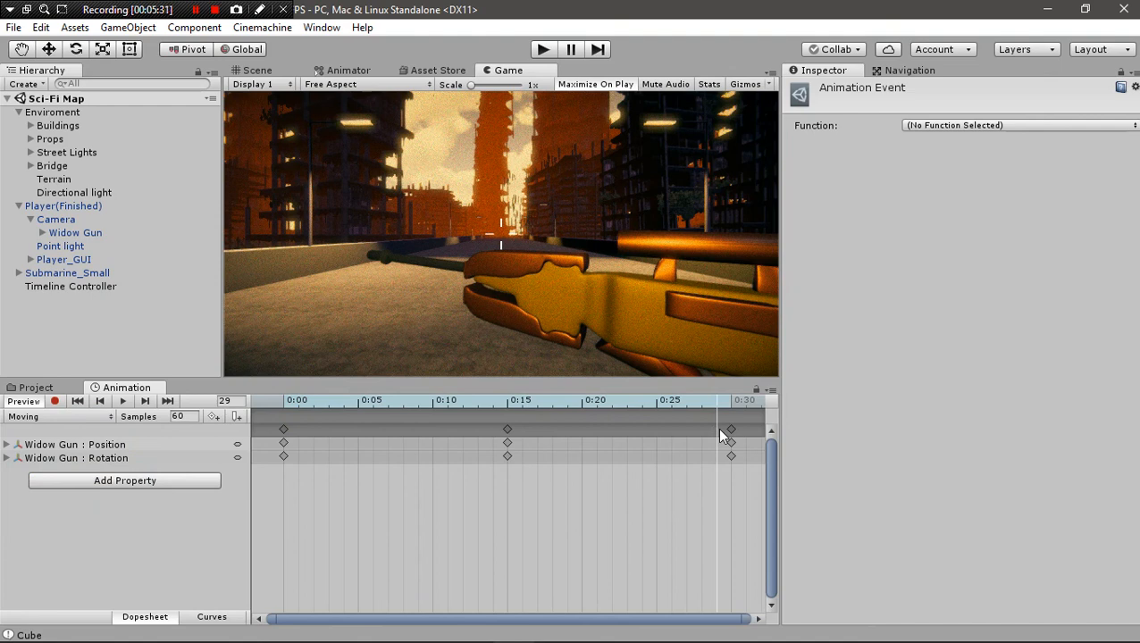
pyautogui.moveTo(722, 398); pyautogui.dragTo(568, 404)
pyautogui.moveTo(472, 413); pyautogui.dragTo(223, 411)
pyautogui.moveTo(299, 430); pyautogui.dragTo(224, 407)
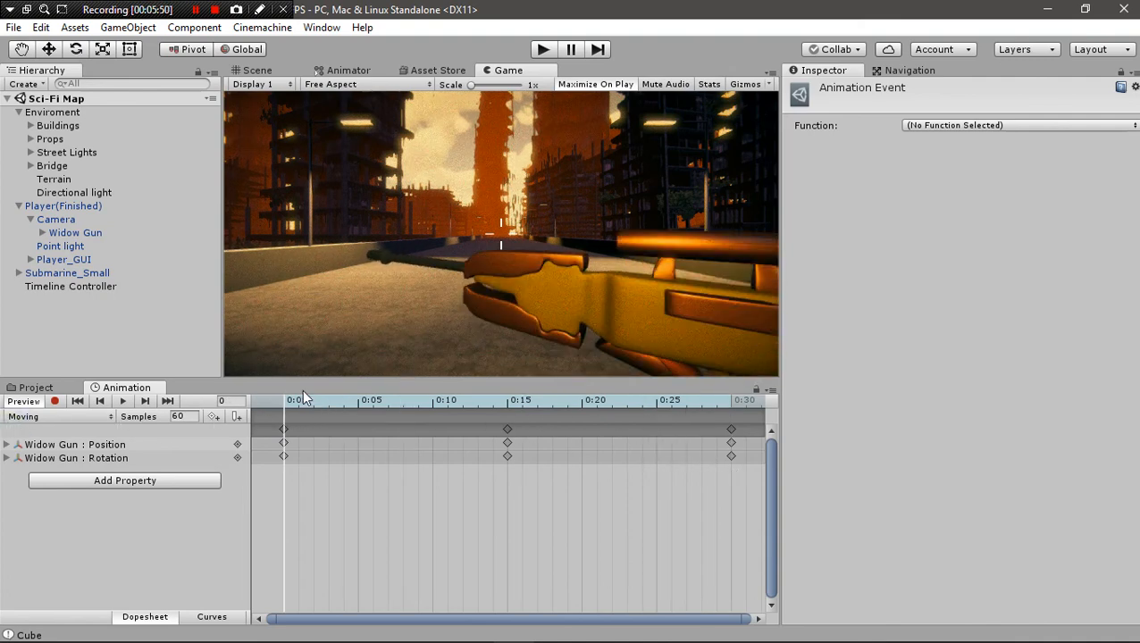
pyautogui.moveTo(300, 399); pyautogui.dragTo(220, 412)
# Inspect the Widow Gun's transform at frame 0 of the Moving clip in recording mode, and turn recording off.
pyautogui.click(55, 402)
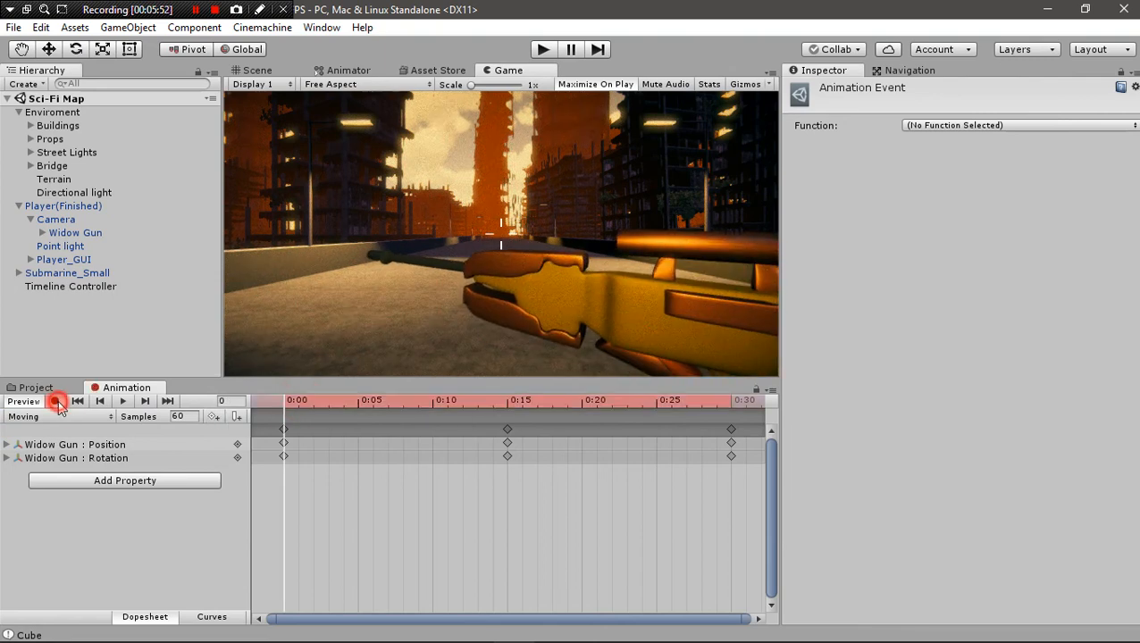
pyautogui.click(66, 232)
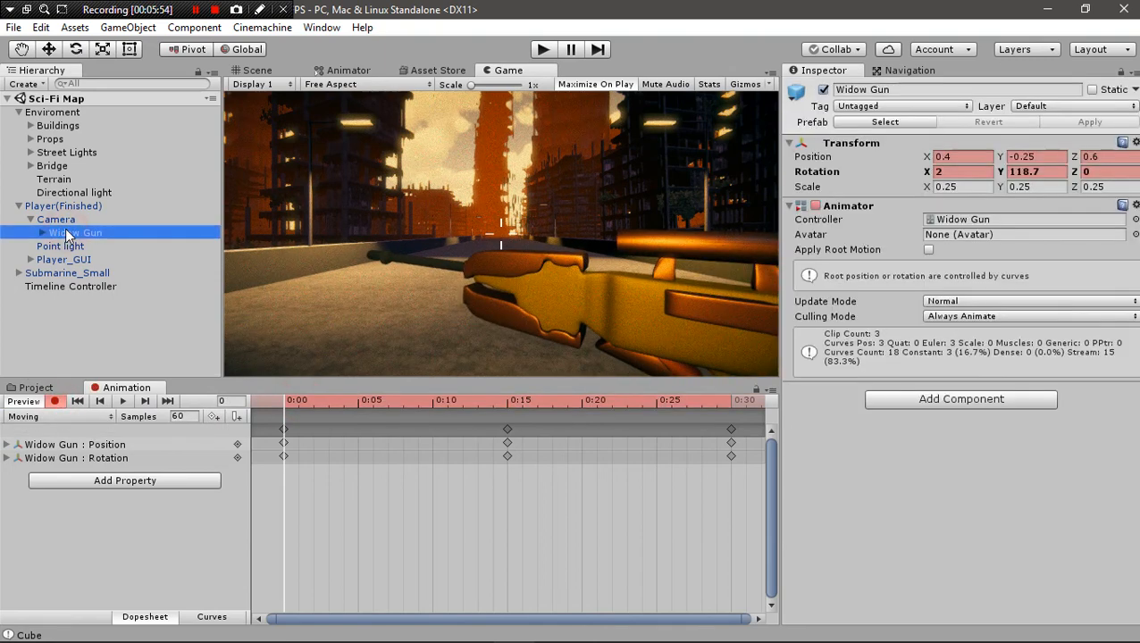
pyautogui.moveTo(286, 400); pyautogui.dragTo(181, 446)
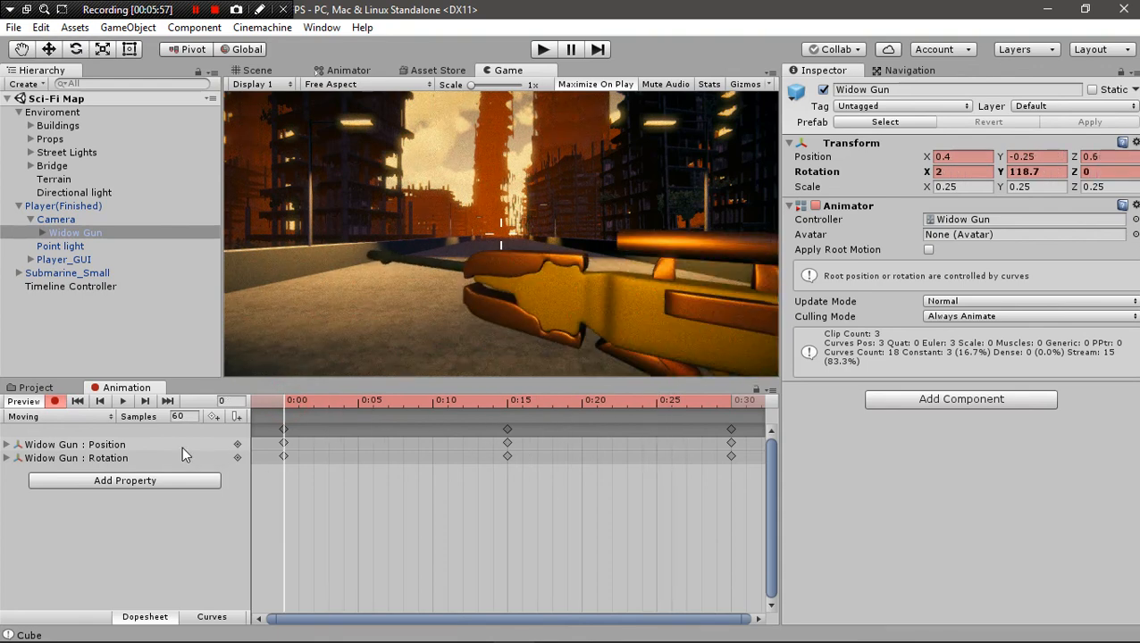
pyautogui.click(56, 402)
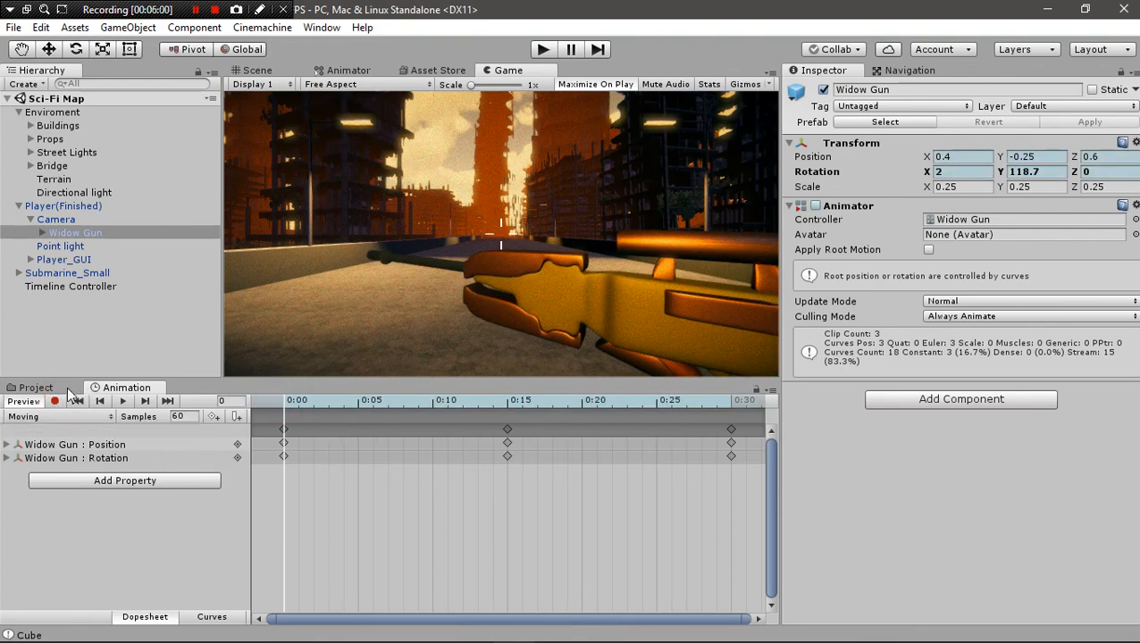
# Examine the loop settings of the Fire, Idle and Moving clips in the Gun folder.
pyautogui.click(66, 389)
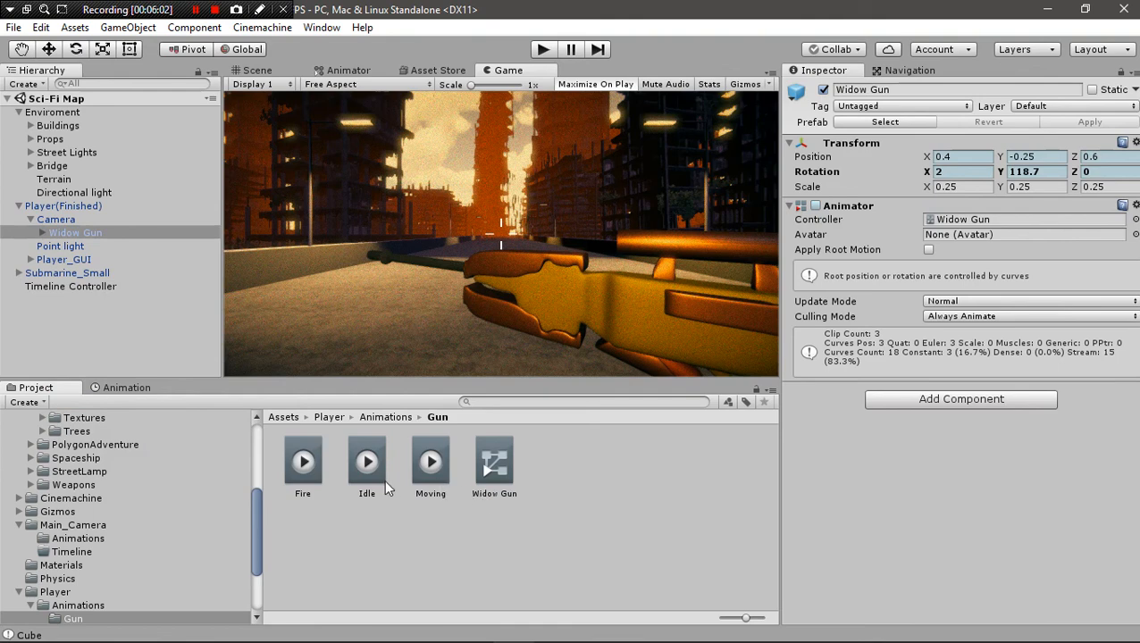
pyautogui.click(302, 475)
pyautogui.click(452, 465)
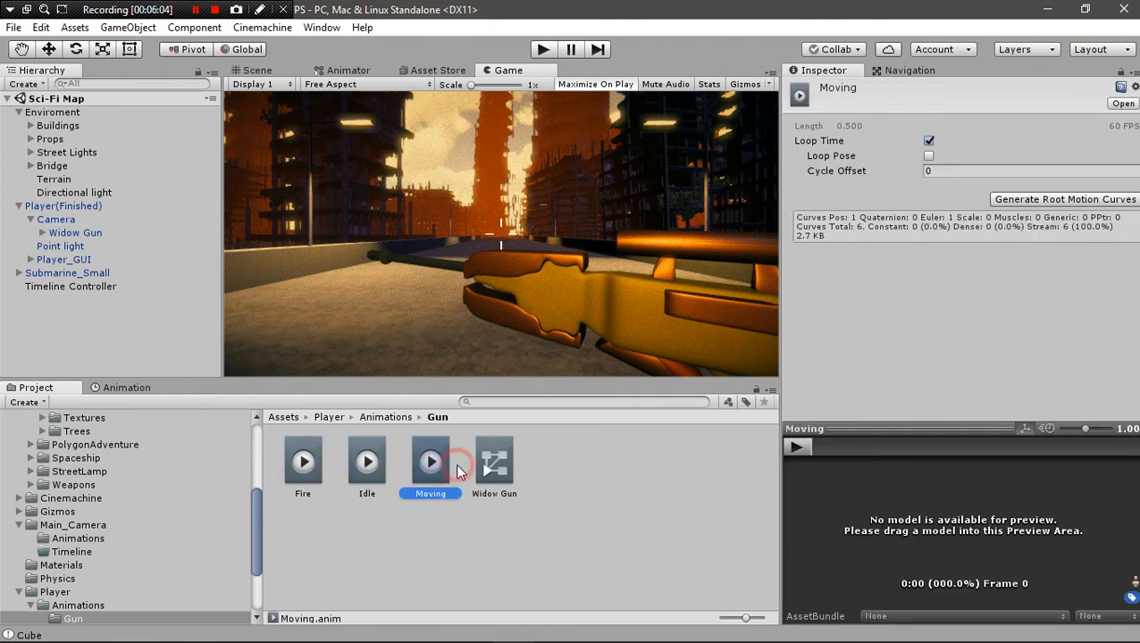
pyautogui.click(308, 463)
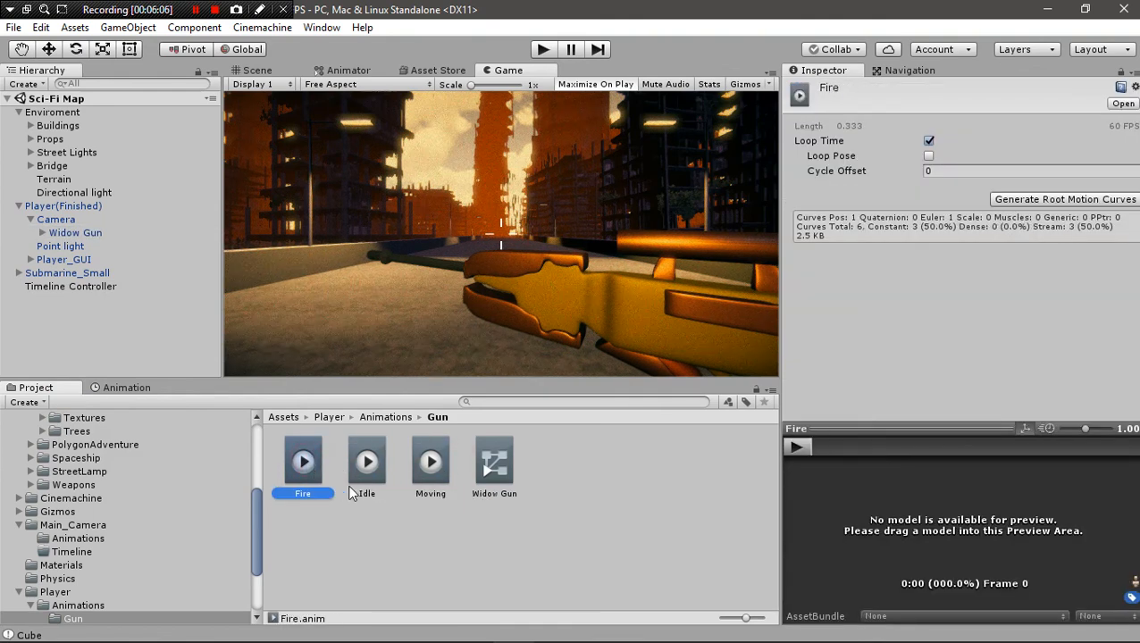
pyautogui.click(394, 501)
pyautogui.click(368, 478)
pyautogui.click(434, 479)
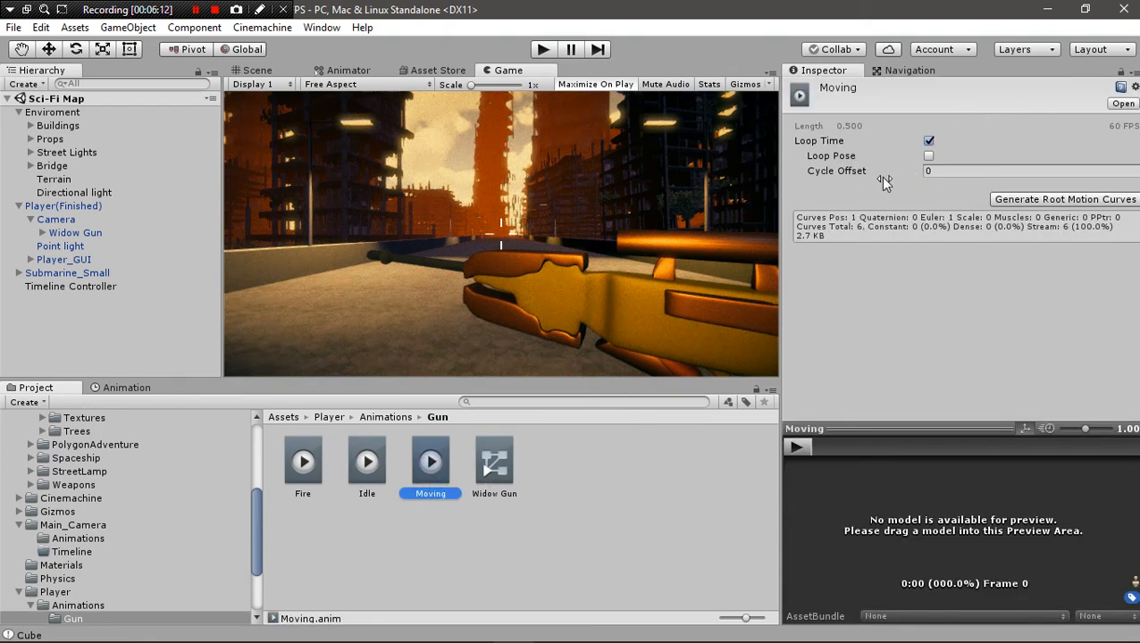
# Examine the Widow Gun controller asset and the Animator component on the Widow Gun object that uses it.
pyautogui.click(477, 470)
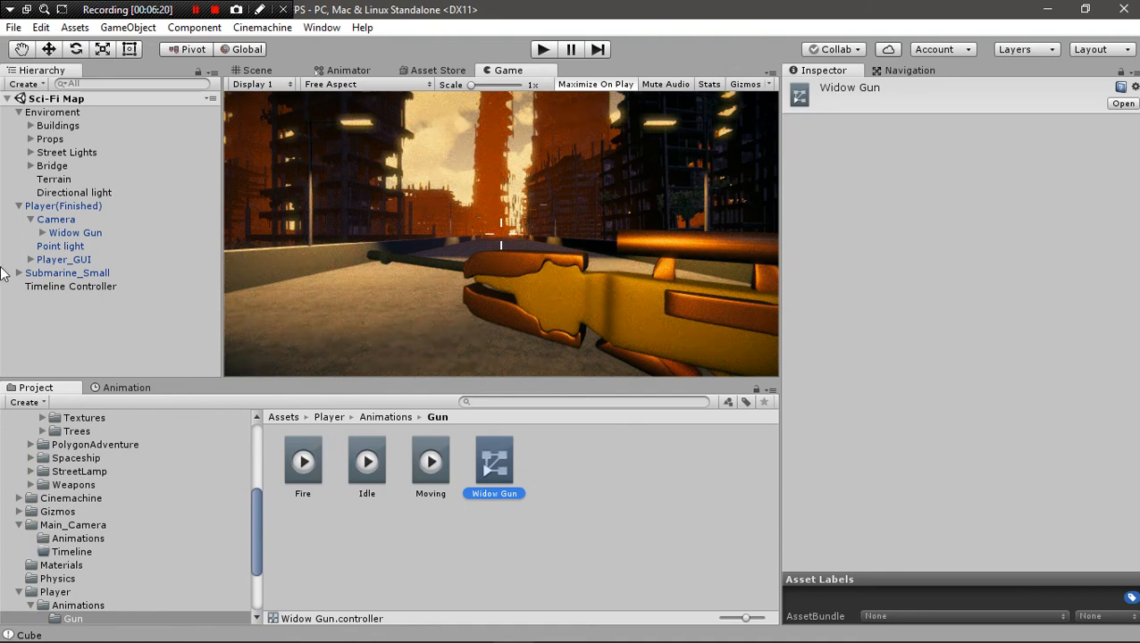
pyautogui.click(96, 223)
pyautogui.click(98, 232)
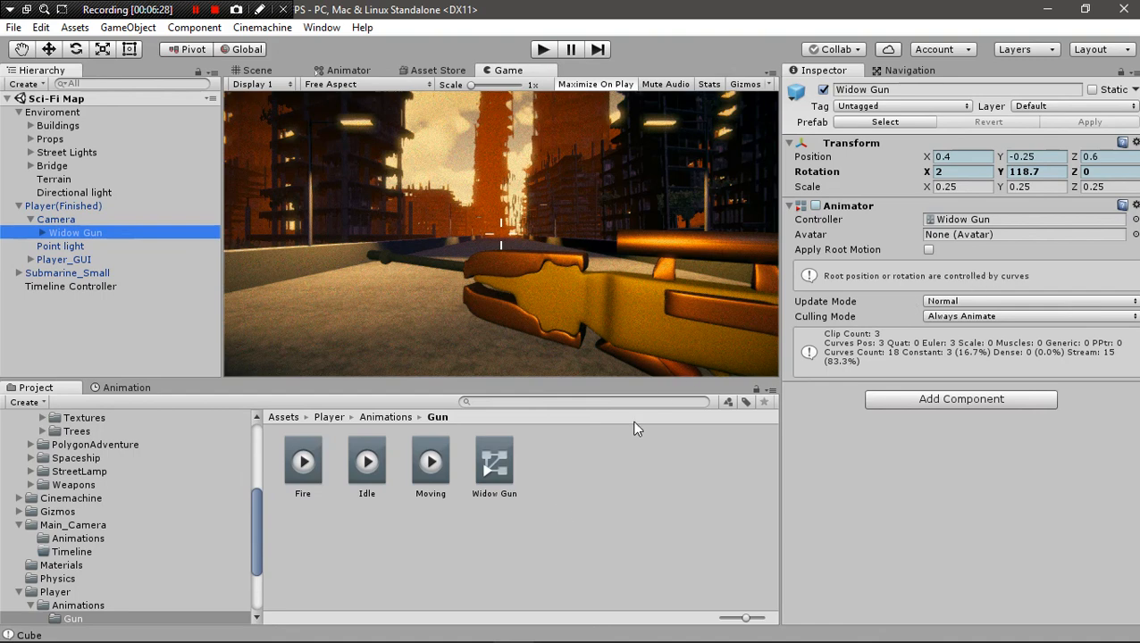
pyautogui.click(494, 465)
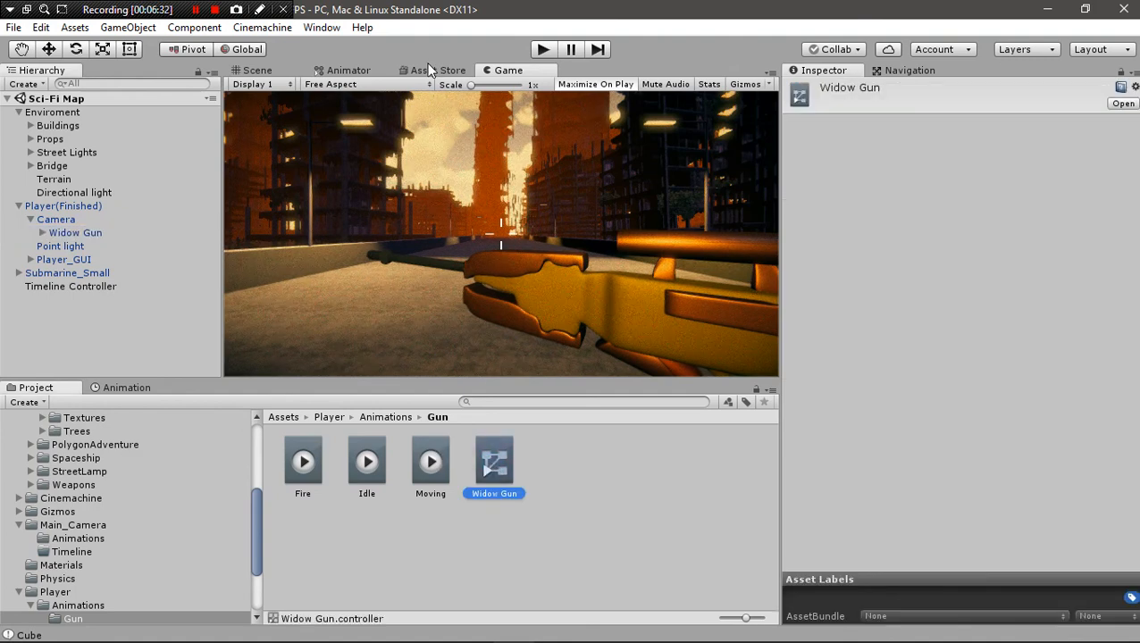
# Open the Widow Gun controller's state graph and reposition the Fire and Moving states around Idle.
pyautogui.click(345, 70)
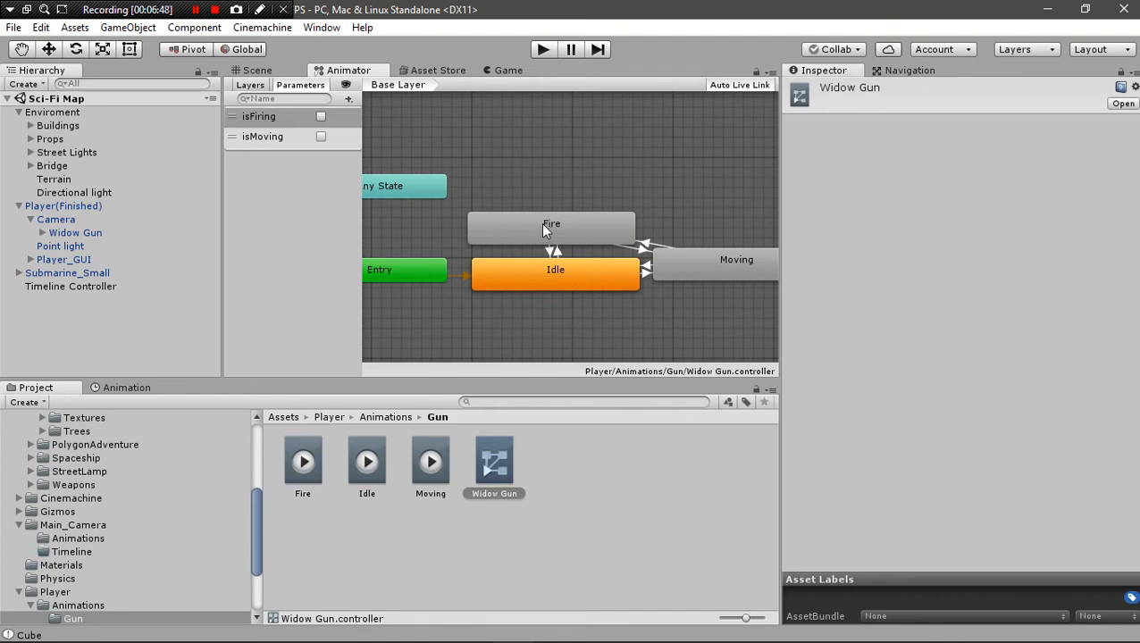
pyautogui.moveTo(553, 190); pyautogui.dragTo(555, 202)
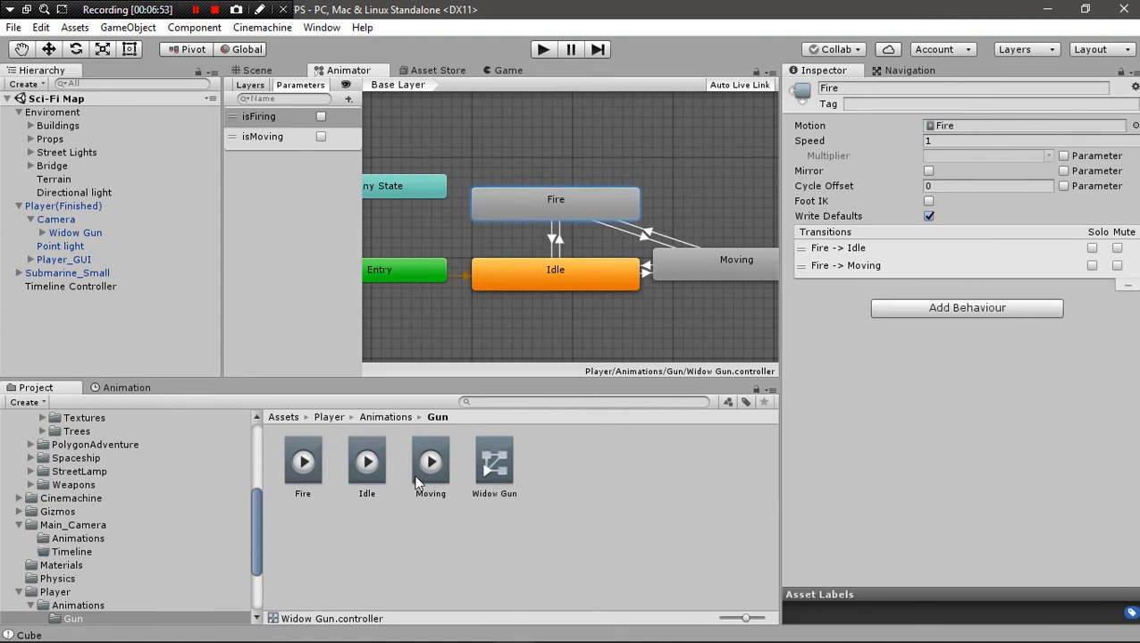
pyautogui.moveTo(689, 336); pyautogui.dragTo(638, 375, button='middle')
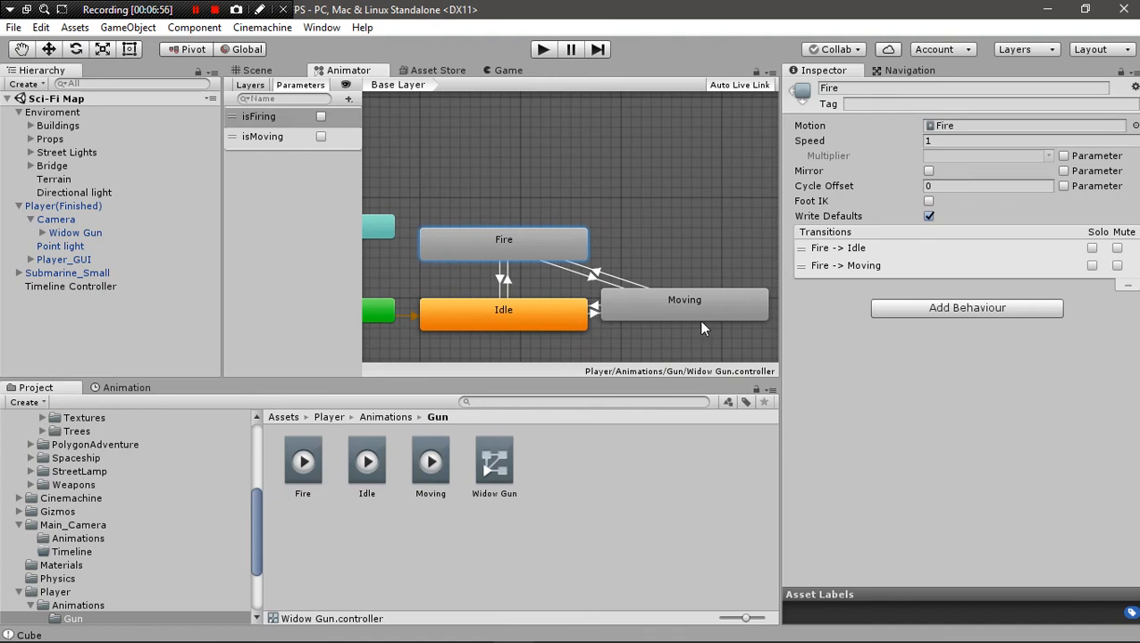
pyautogui.moveTo(693, 312); pyautogui.dragTo(700, 322)
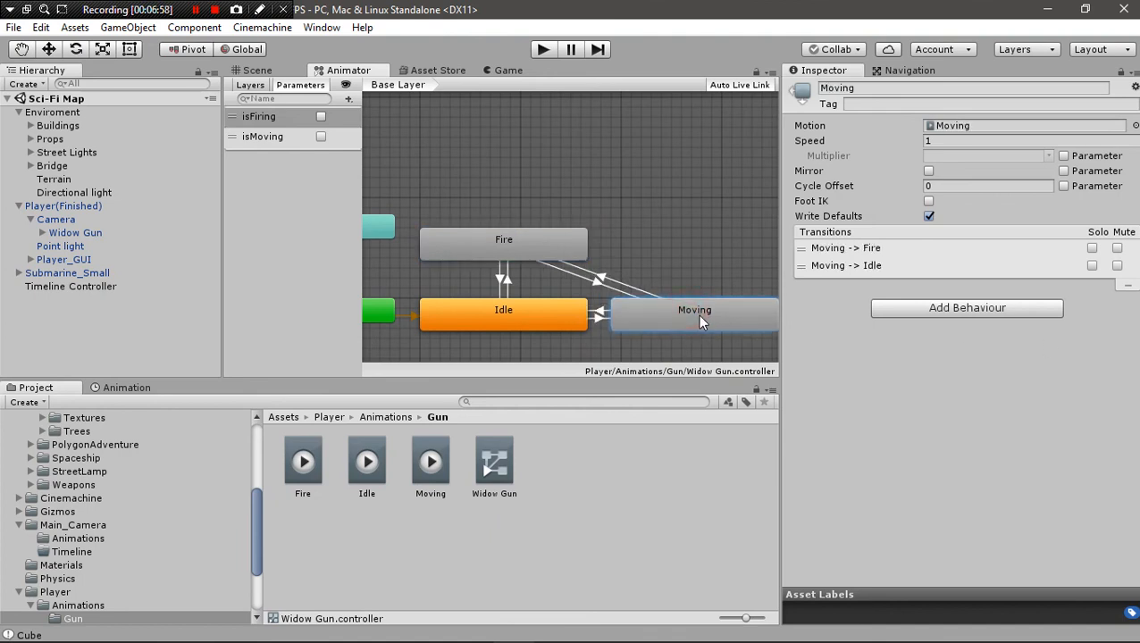
# Examine the conditions of the Moving -> Idle transition and the Idle state's settings.
pyautogui.click(597, 312)
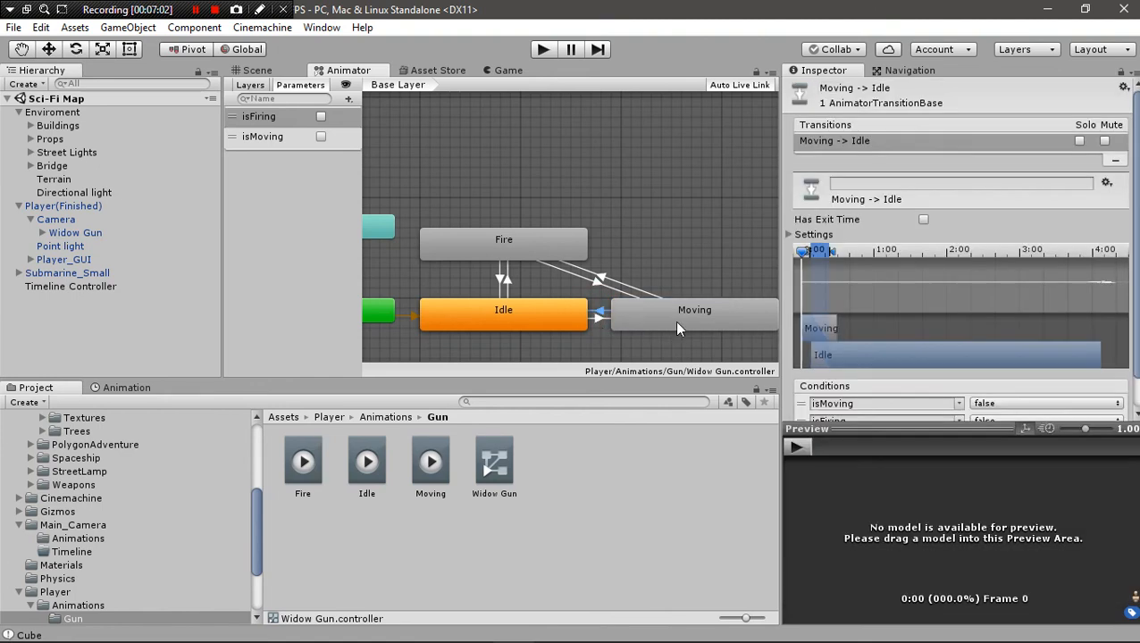
pyautogui.scroll(-2, 1072, 255)
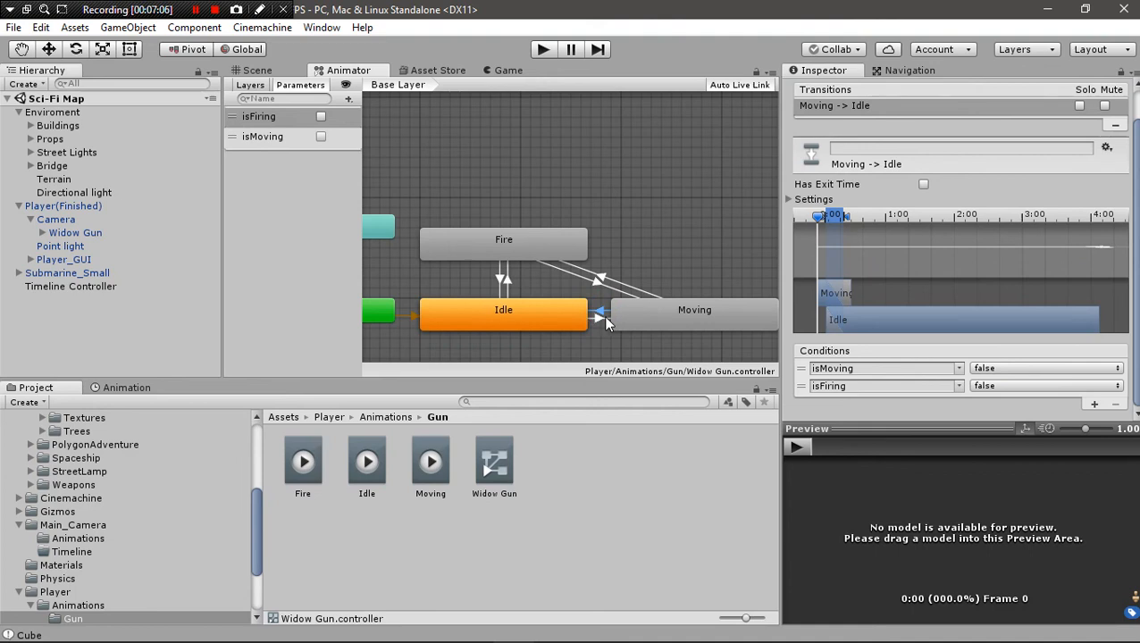
pyautogui.click(537, 312)
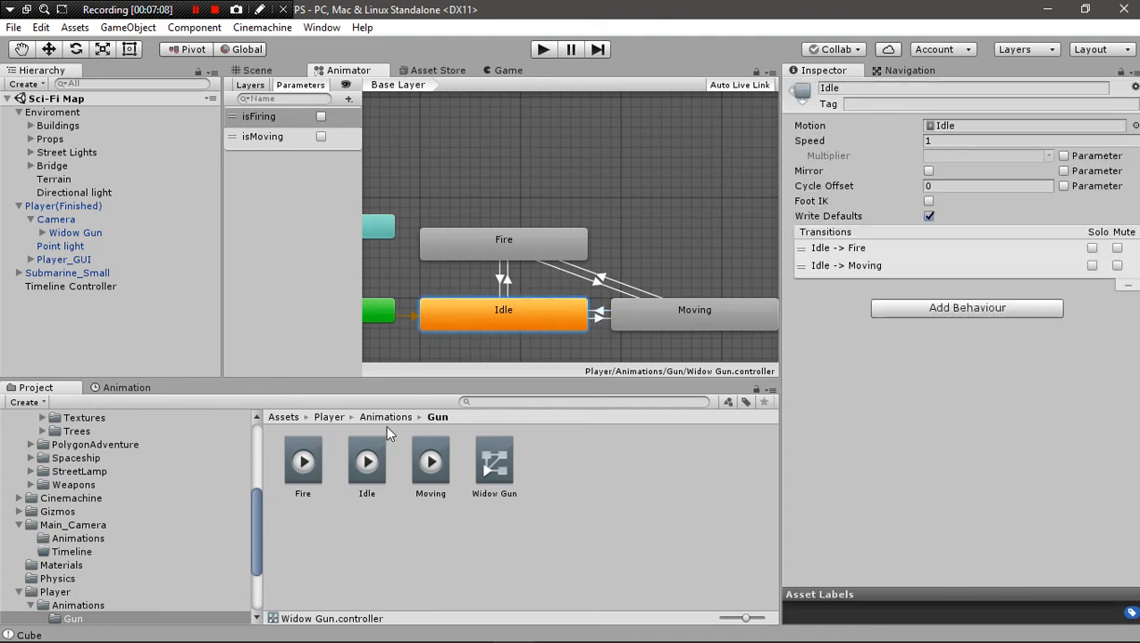
# Add the Idle, Moving and Fire clips from the Gun folder to the state graph as extra states.
pyautogui.moveTo(500, 384); pyautogui.dragTo(507, 164)
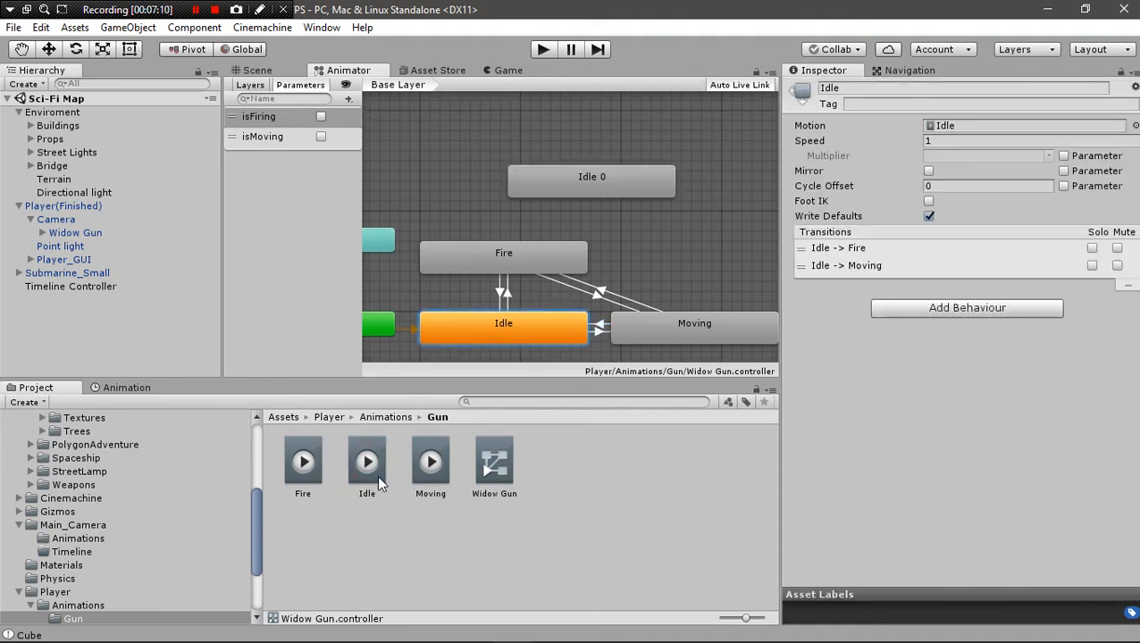
pyautogui.moveTo(420, 470); pyautogui.dragTo(724, 210)
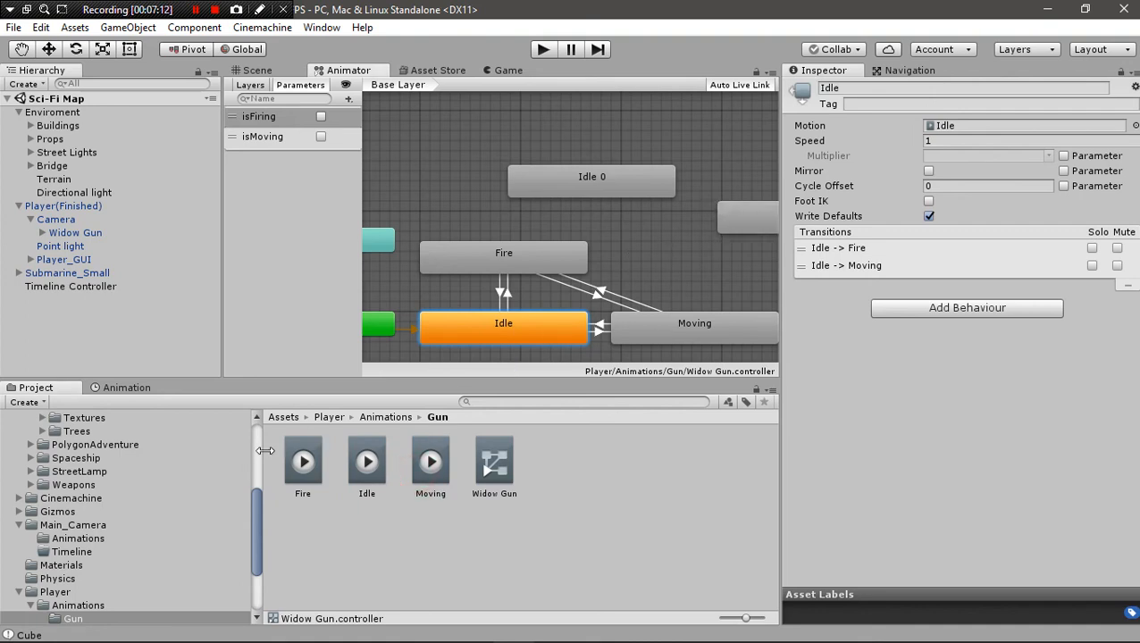
pyautogui.moveTo(300, 478); pyautogui.dragTo(706, 122)
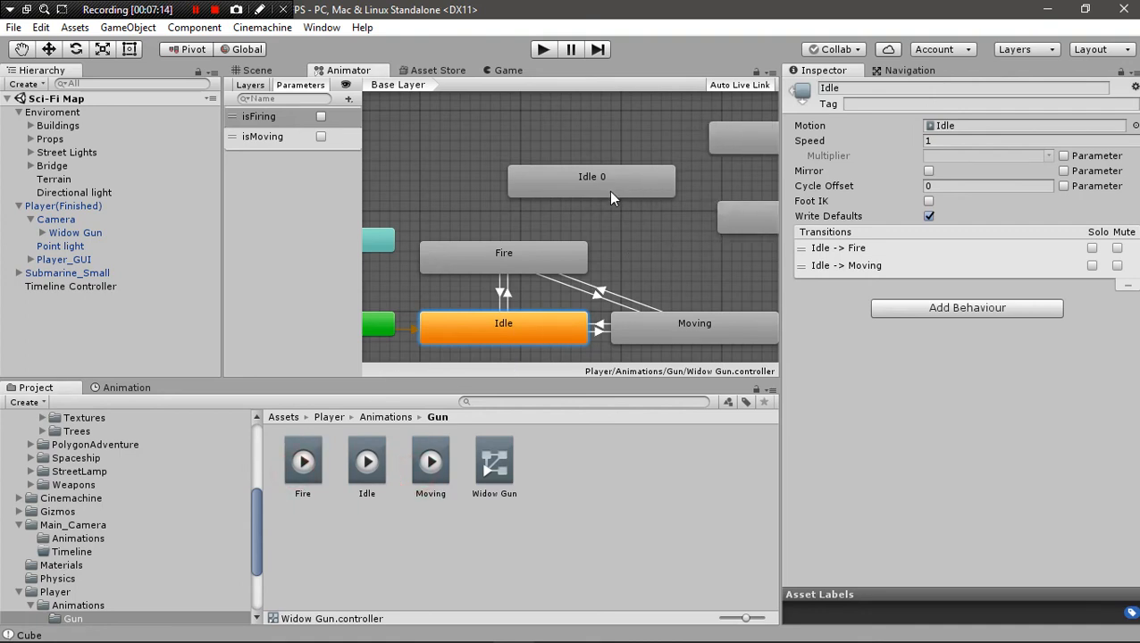
# Delete the duplicate Idle 0, Moving 0 and Fire 0 states from the state graph.
pyautogui.moveTo(611, 174); pyautogui.dragTo(560, 195, button='middle')
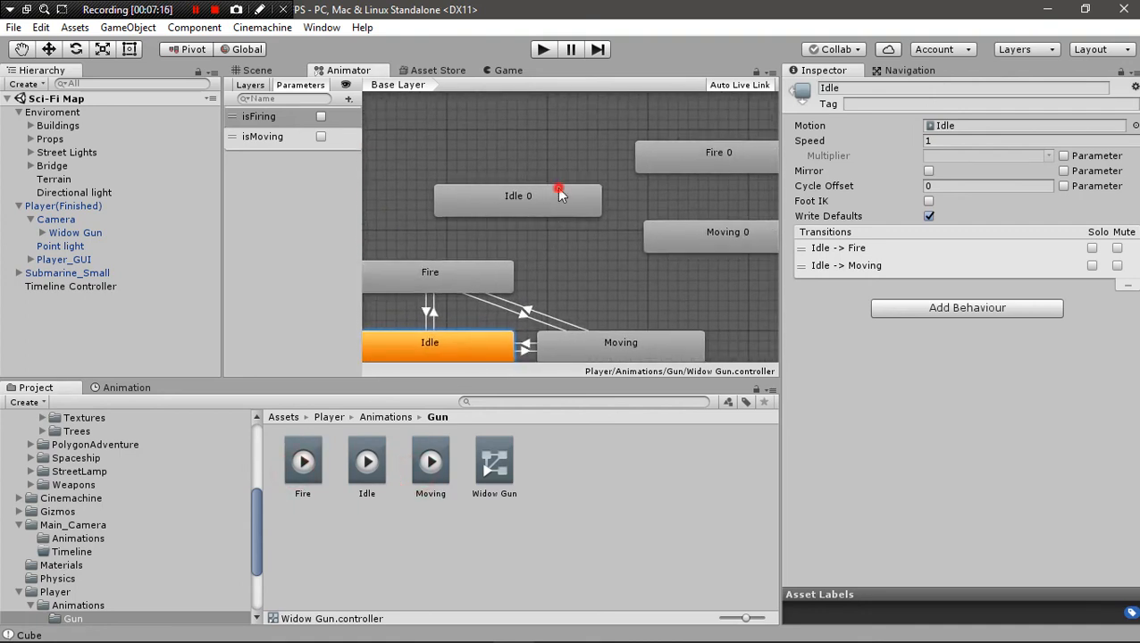
pyautogui.moveTo(559, 194); pyautogui.dragTo(562, 190)
pyautogui.keyDown('shift'); pyautogui.click(684, 234); pyautogui.keyUp('shift')
pyautogui.keyDown('shift'); pyautogui.click(710, 163); pyautogui.keyUp('shift')
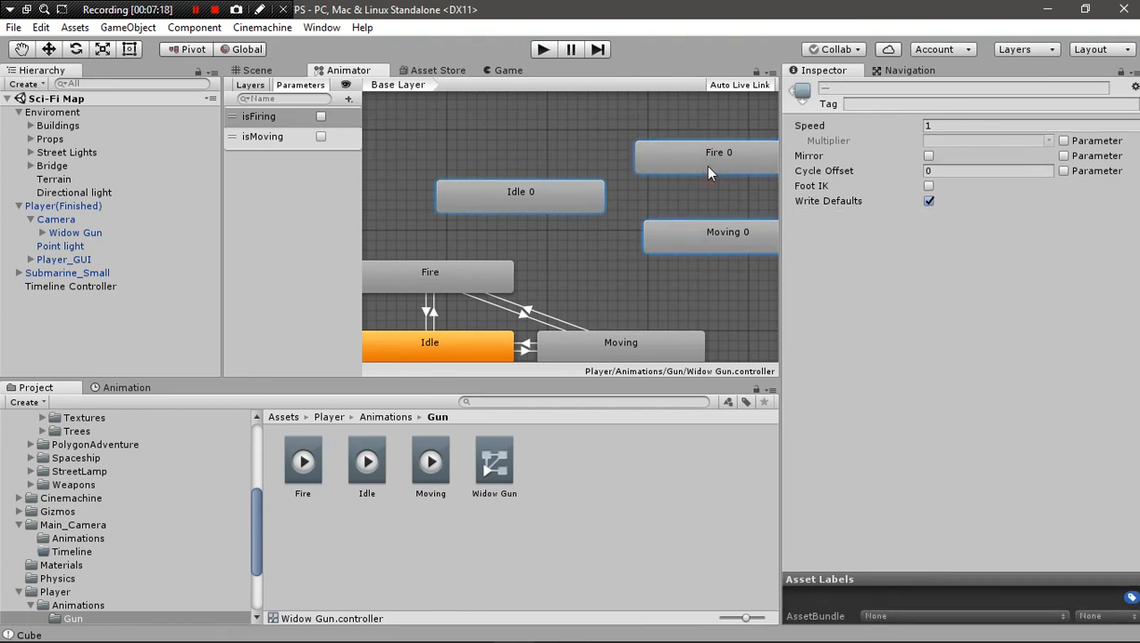
pyautogui.press('Delete')
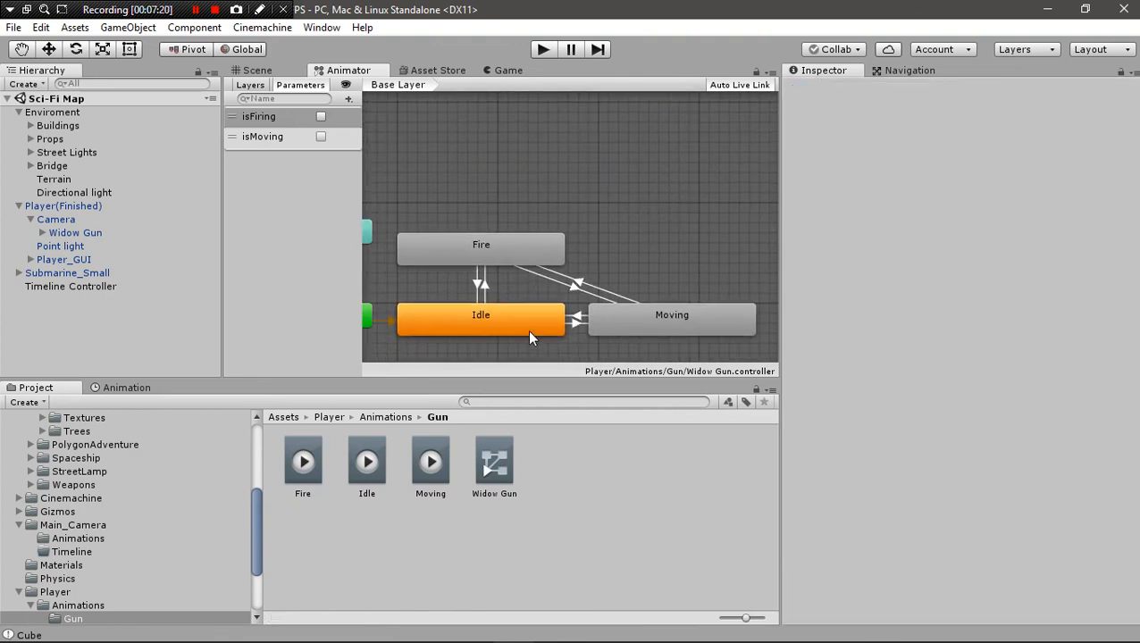
# View the Make Transition option of the Idle state and examine the conditions of the Idle -> Moving transition.
pyautogui.rightClick(528, 332)
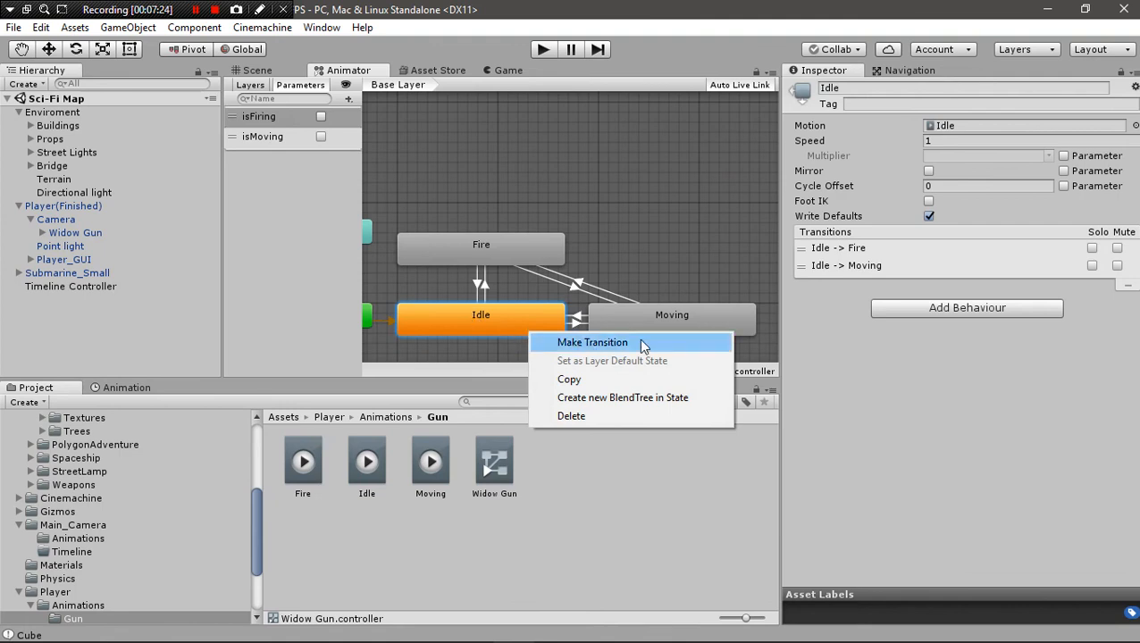
pyautogui.click(726, 314)
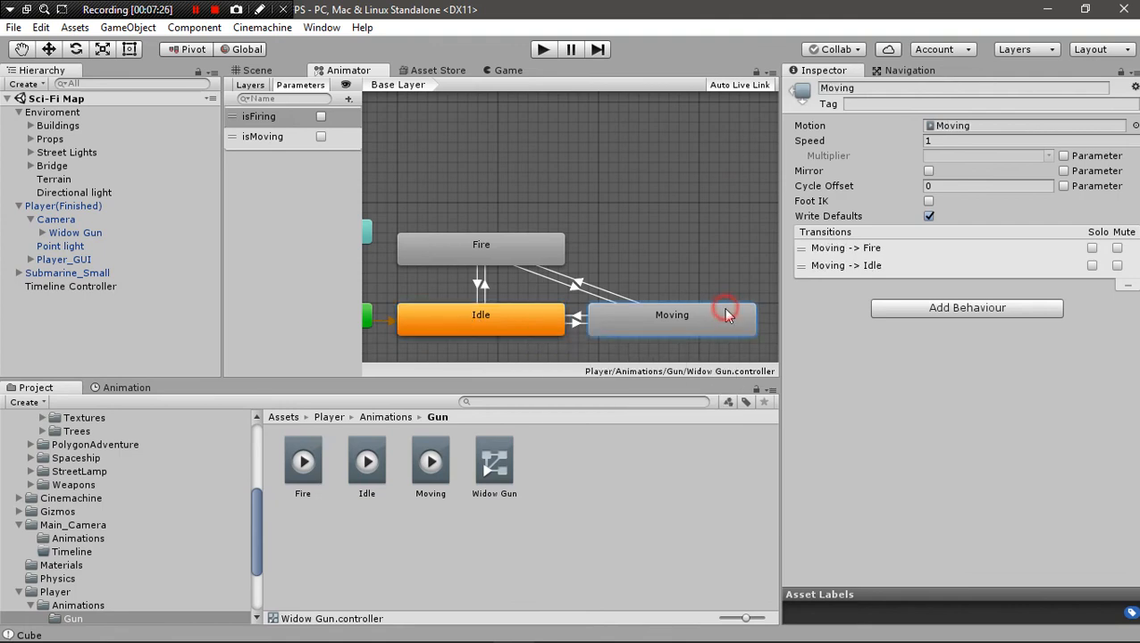
pyautogui.click(576, 327)
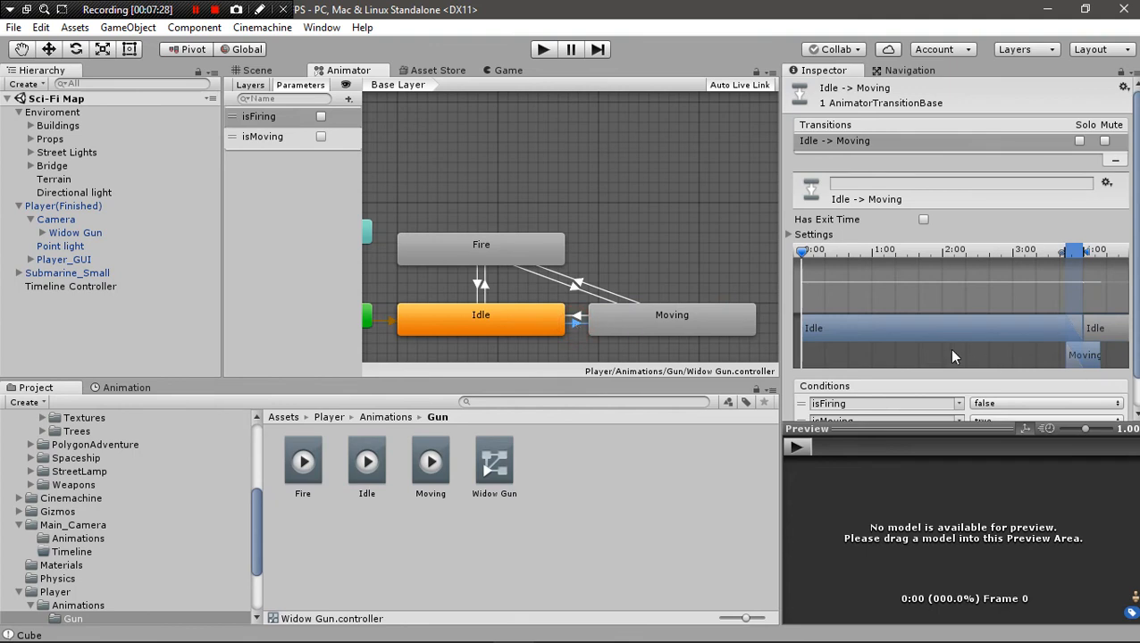
pyautogui.scroll(-2, 899, 404)
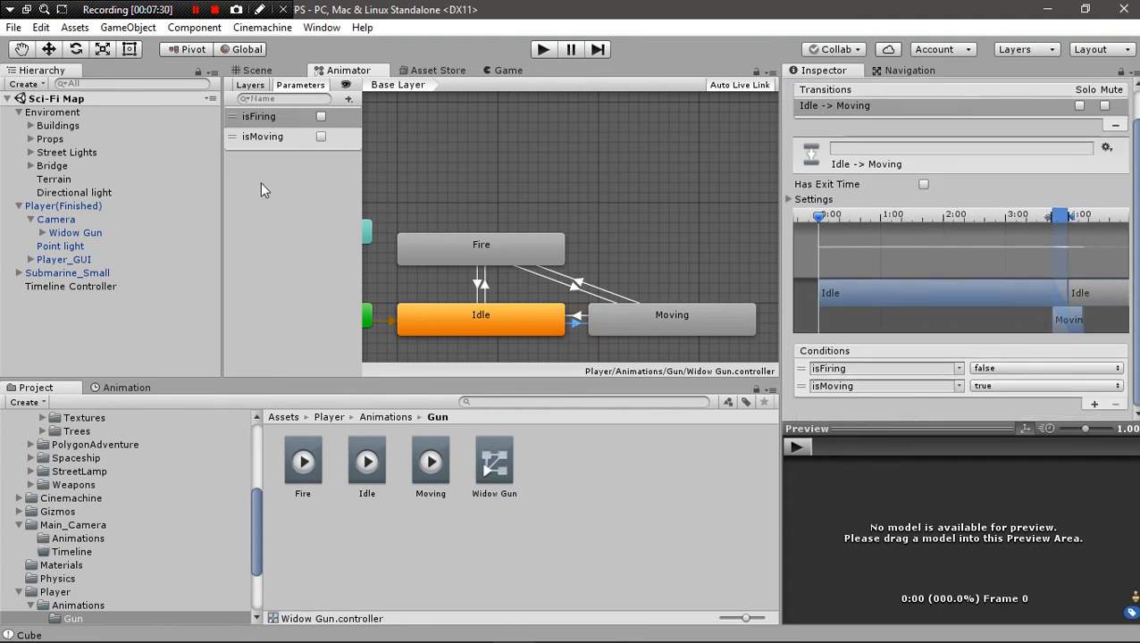
# View the available animator parameter types, and check the exit time and conditions of the Idle -> Moving transition.
pyautogui.click(348, 99)
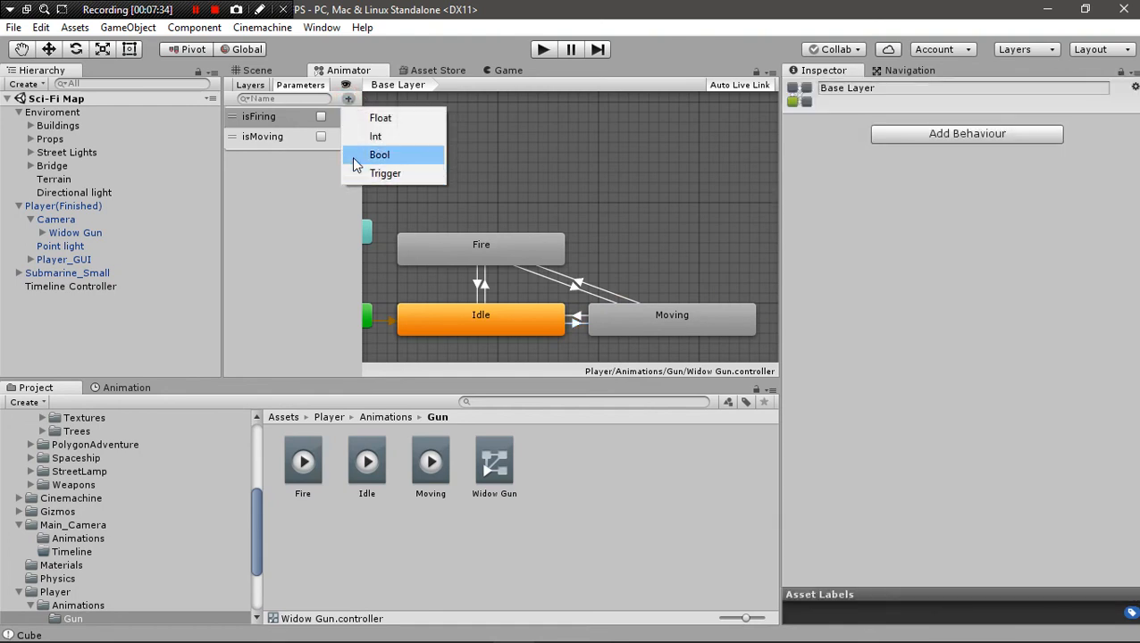
pyautogui.click(275, 259)
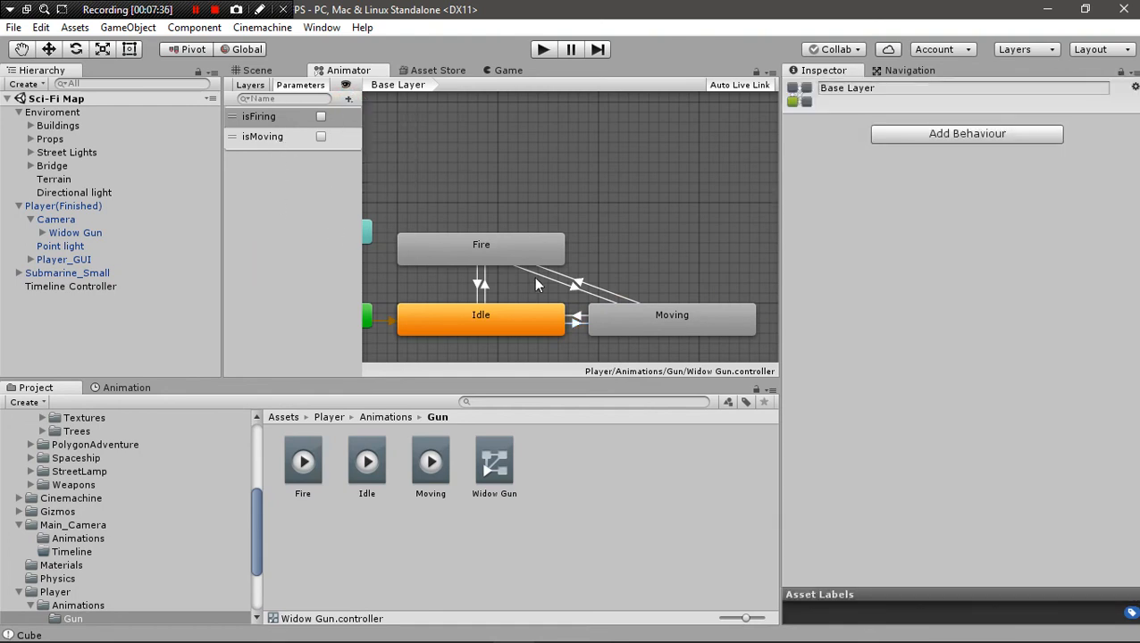
pyautogui.click(577, 320)
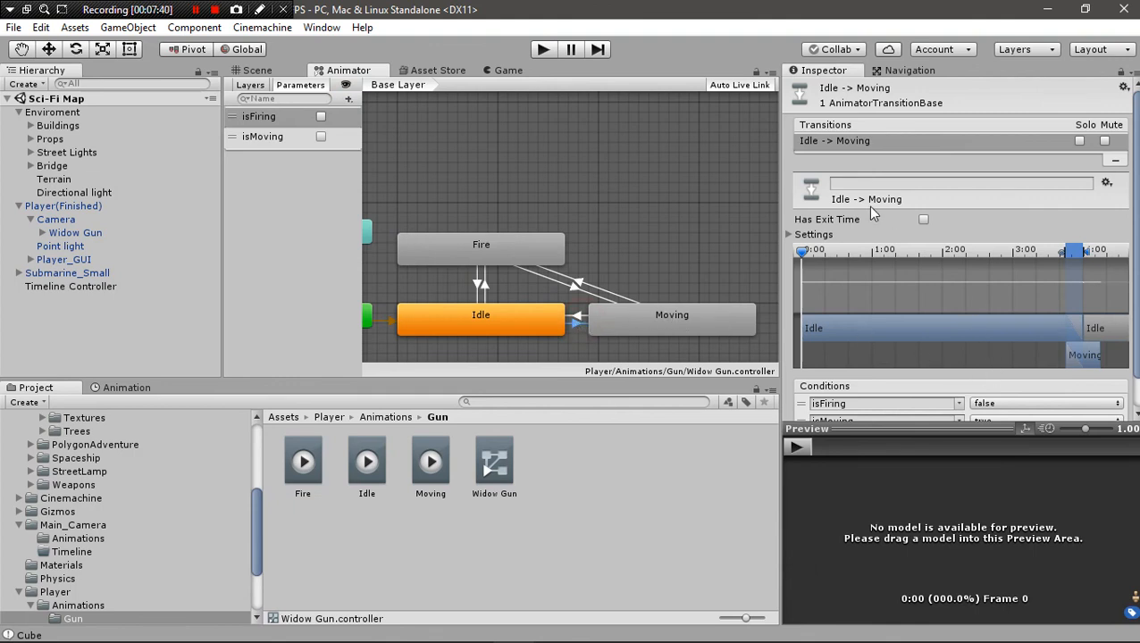
pyautogui.scroll(-3, 895, 253)
pyautogui.scroll(-4, 1114, 366)
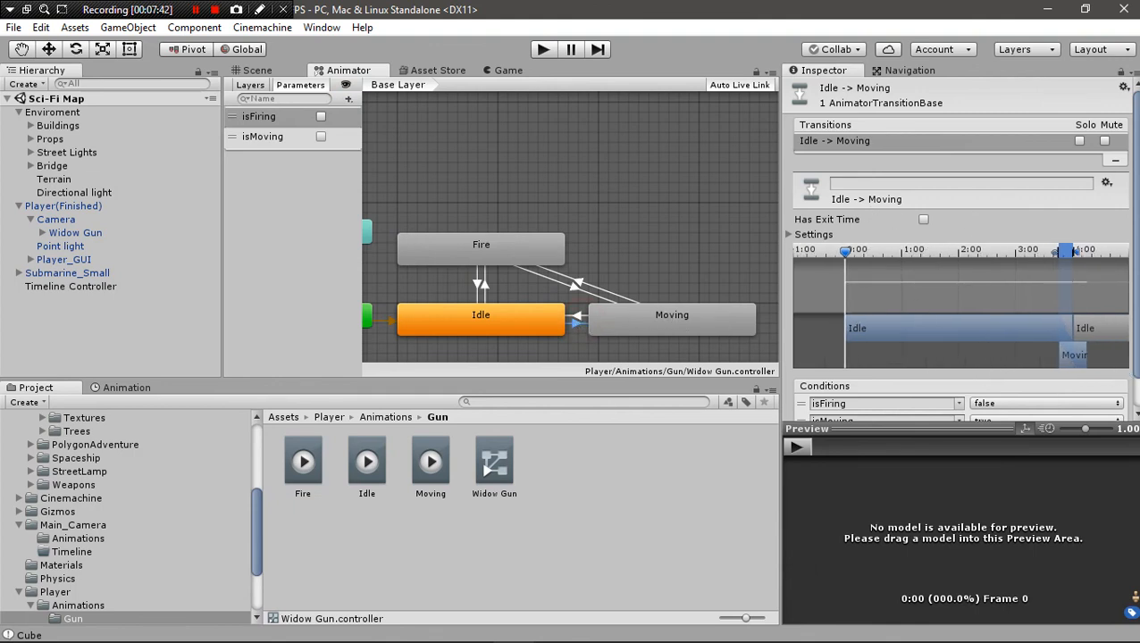
pyautogui.scroll(-1, 1047, 391)
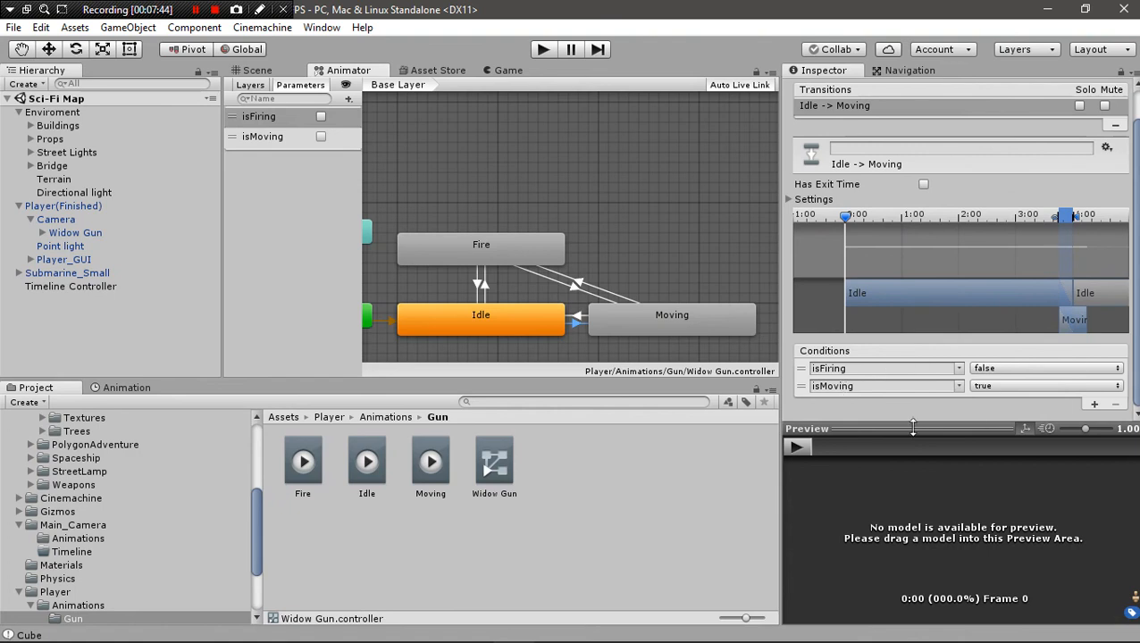
# Examine the conditions of the Moving -> Idle, Moving -> Fire and Idle -> Fire transitions.
pyautogui.click(579, 322)
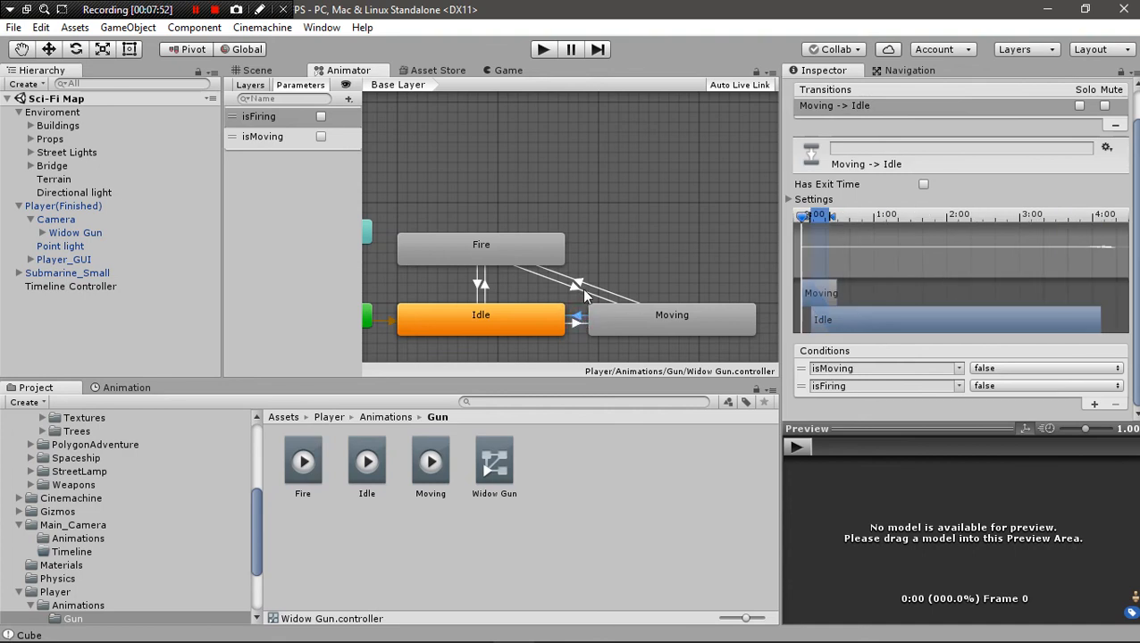
pyautogui.click(579, 284)
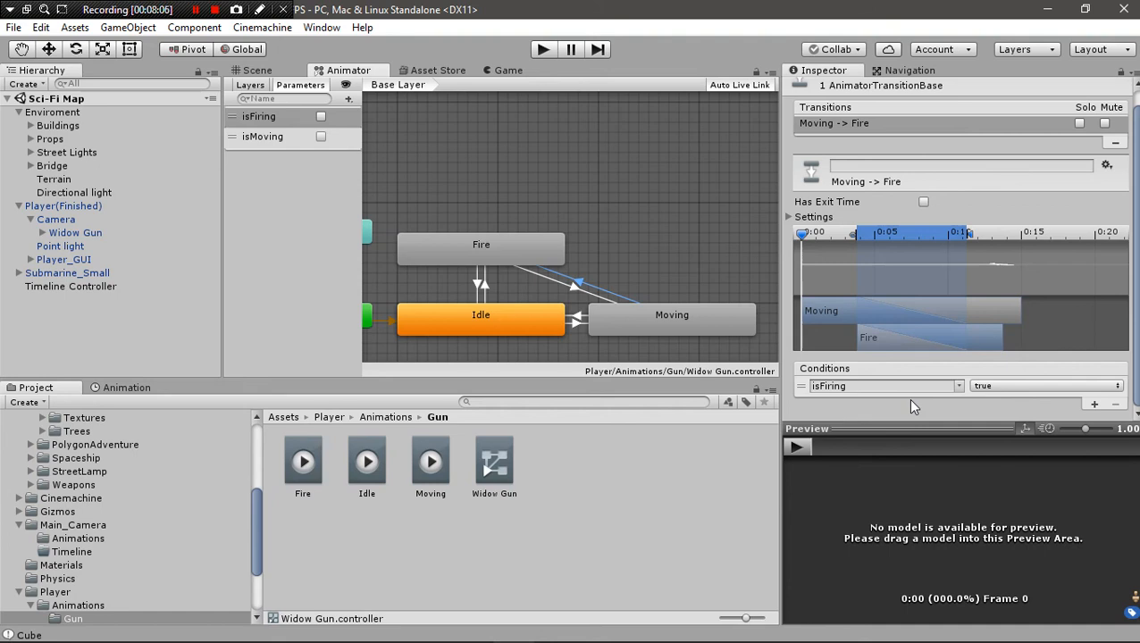
pyautogui.click(484, 288)
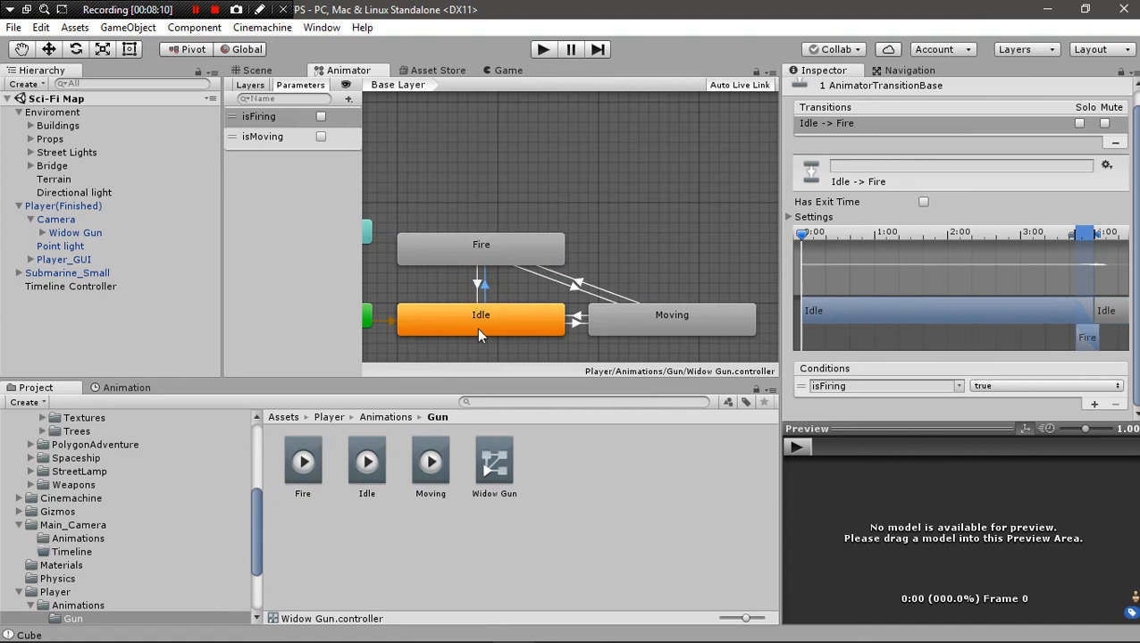
pyautogui.rightClick(465, 248)
pyautogui.click(480, 314)
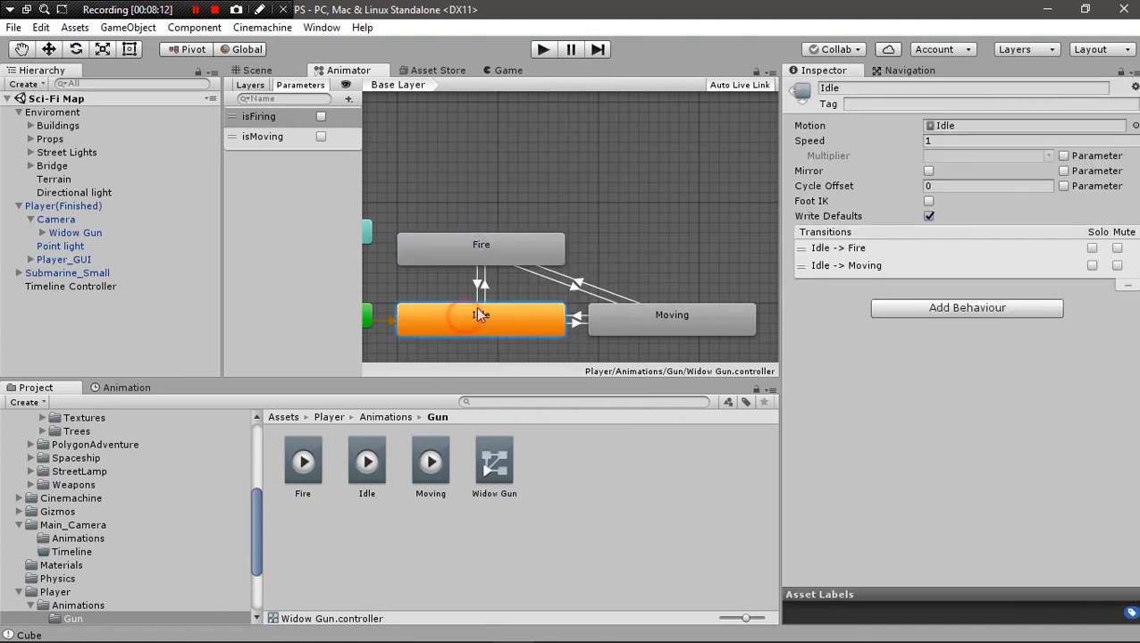
pyautogui.click(481, 286)
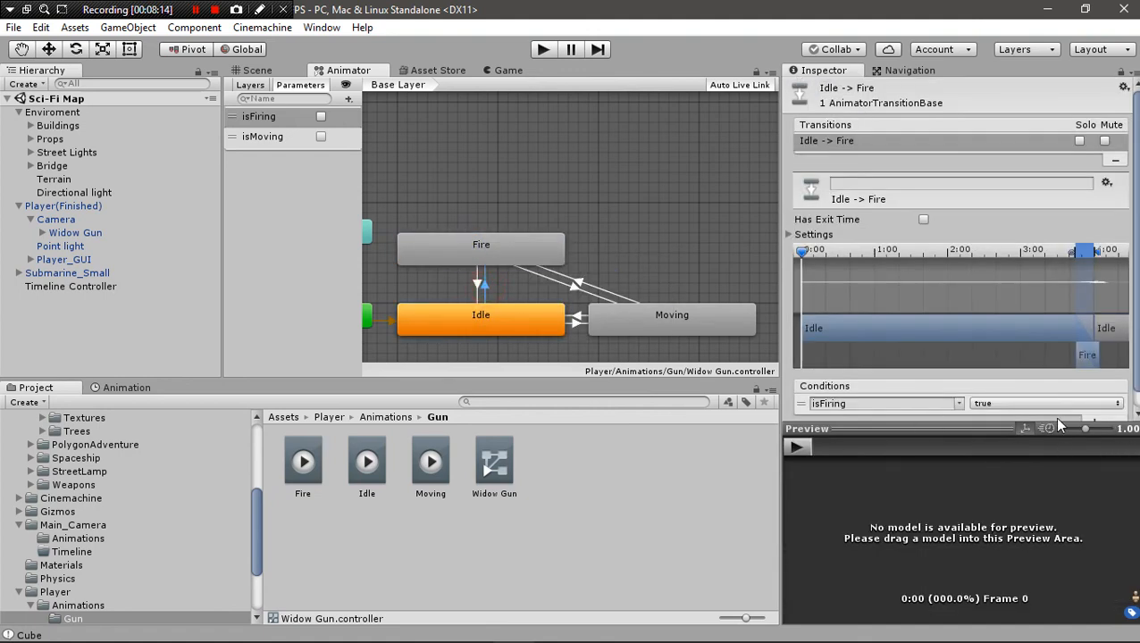
# Examine the exit time and conditions of the Fire -> Idle and Fire -> Moving transitions.
pyautogui.click(478, 281)
pyautogui.scroll(-2, 1119, 323)
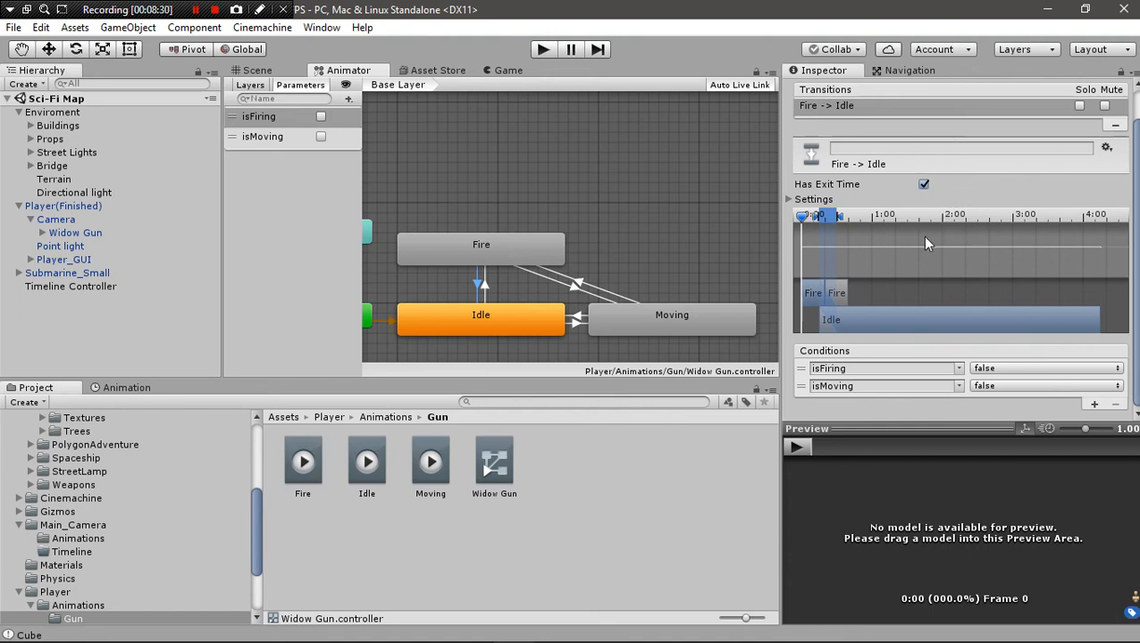
pyautogui.click(577, 293)
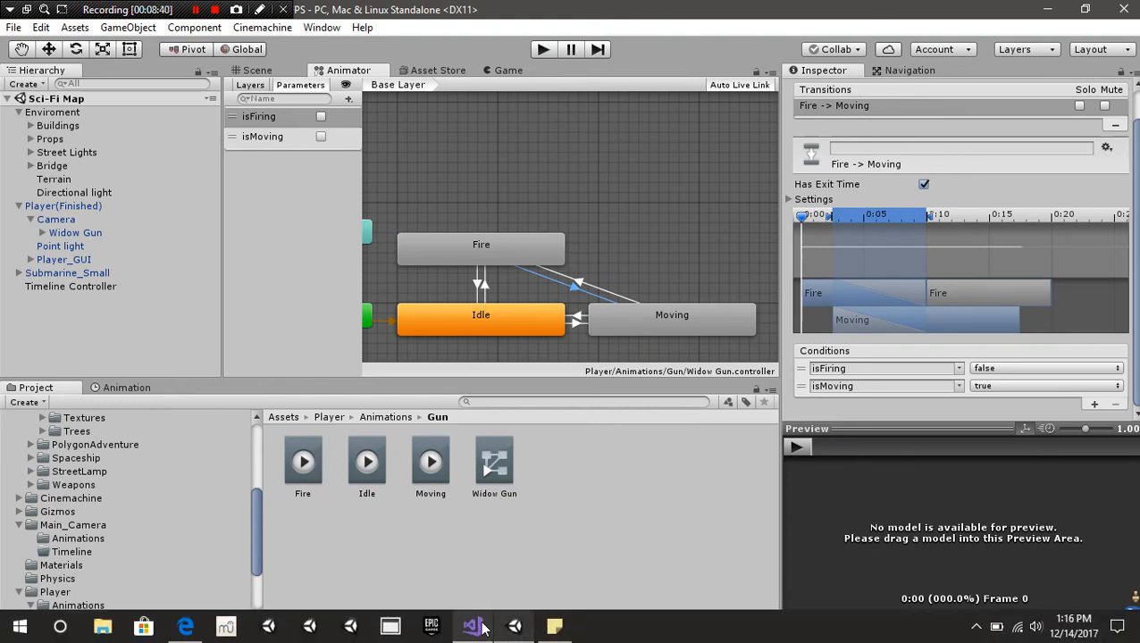
# Switch to Visual Studio and review Player_Control.cs from the Animator variables down to the reticle and gun animation values in Update.
pyautogui.click(476, 629)
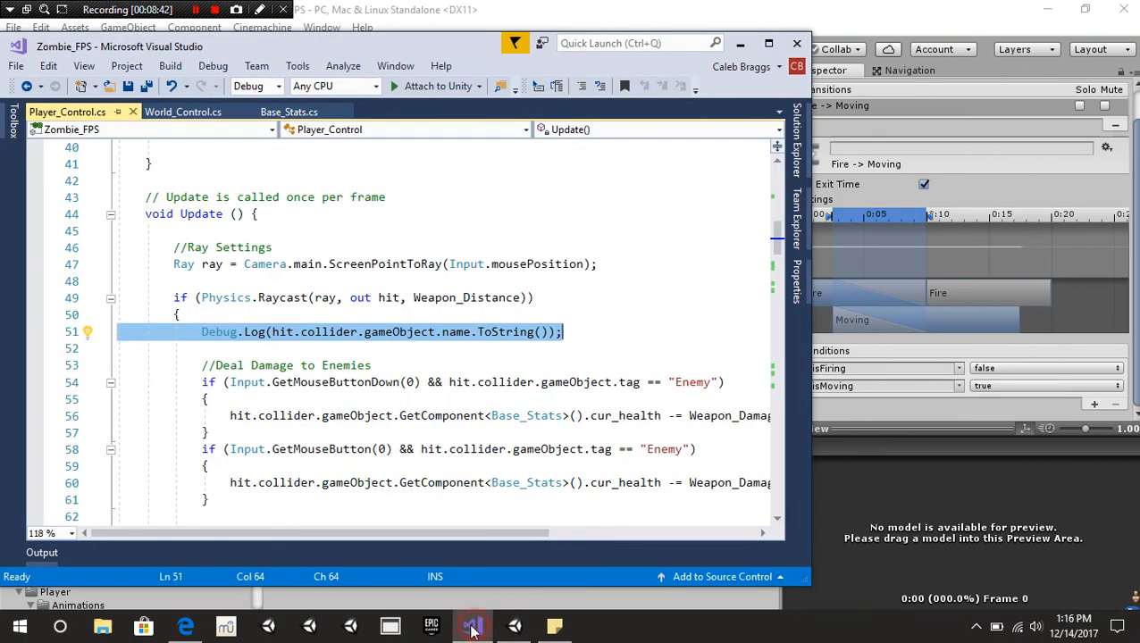
pyautogui.click(456, 383)
pyautogui.scroll(13, 420, 429)
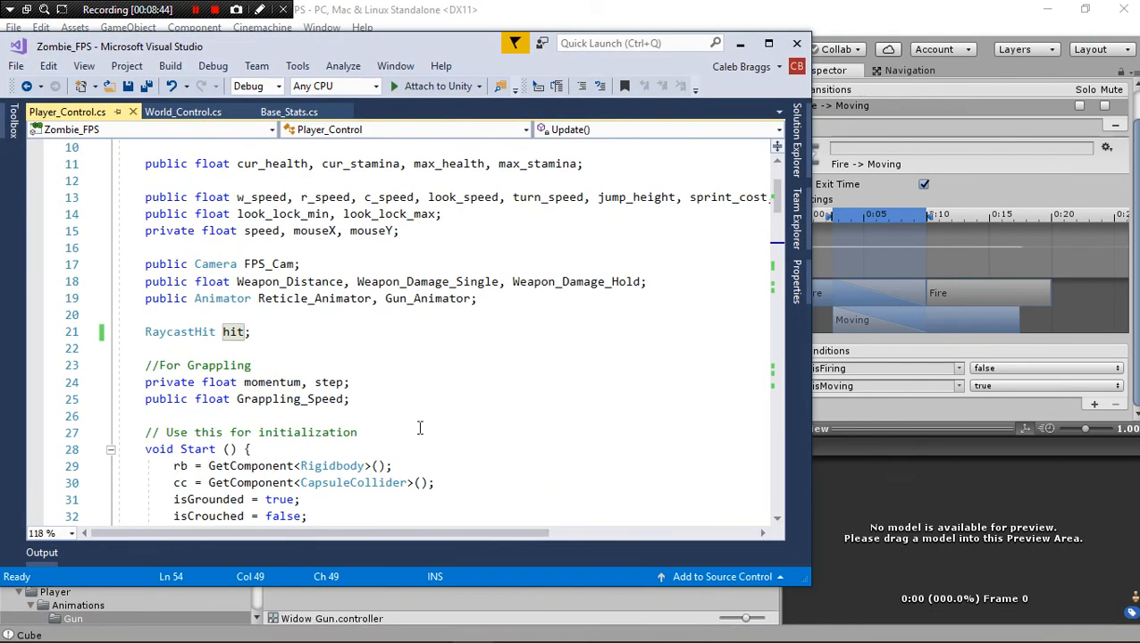
pyautogui.scroll(-11, 416, 429)
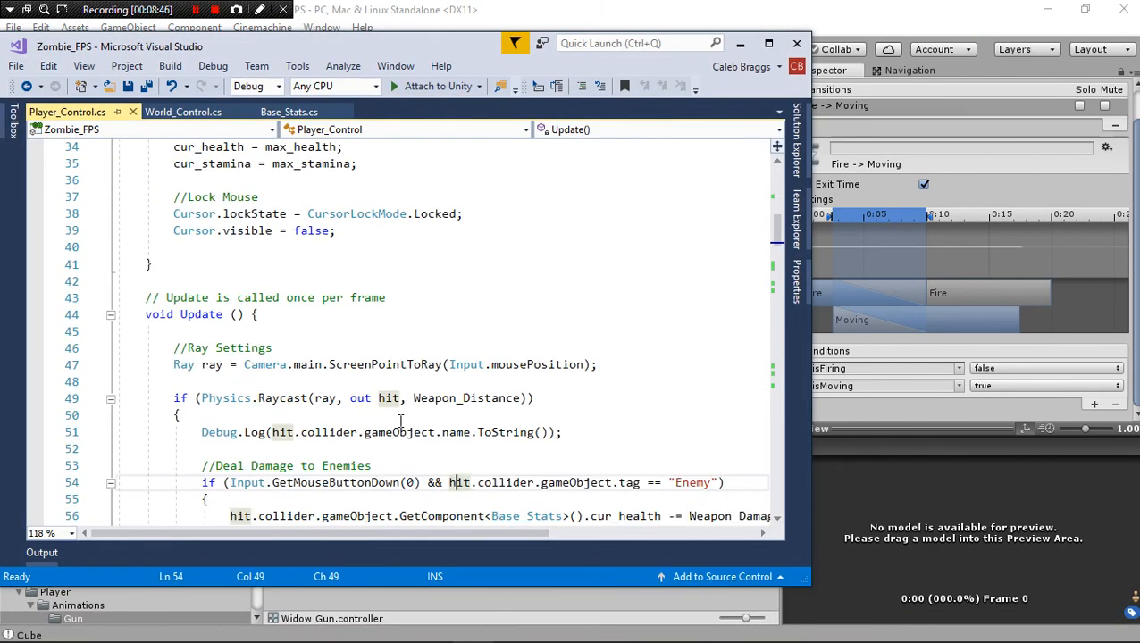
pyautogui.scroll(-2, 478, 471)
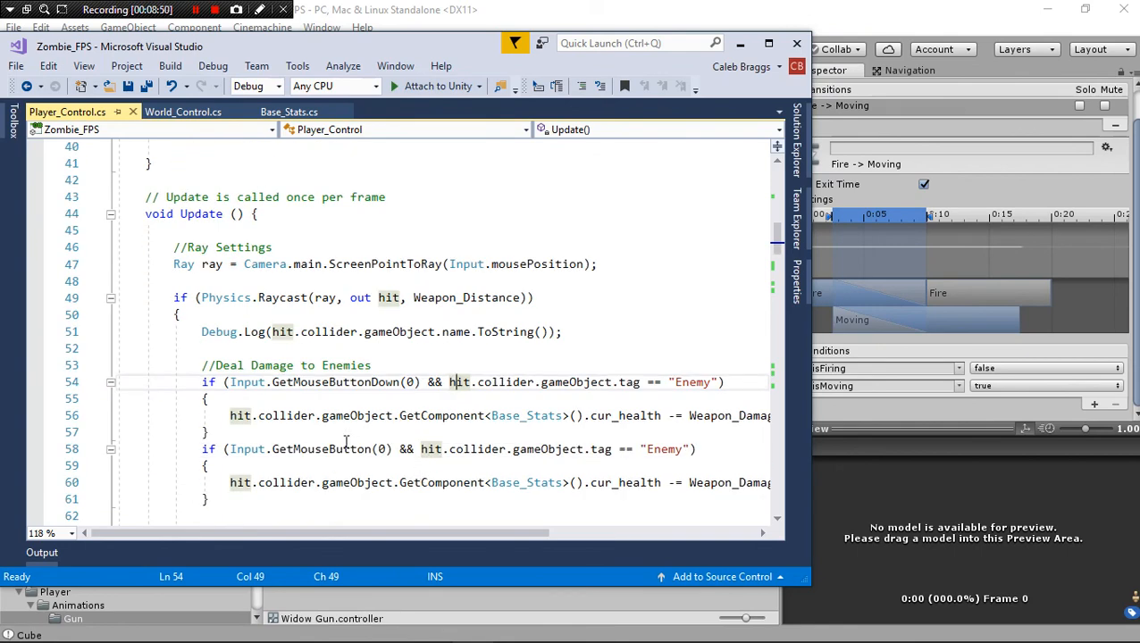
pyautogui.scroll(-6, 327, 437)
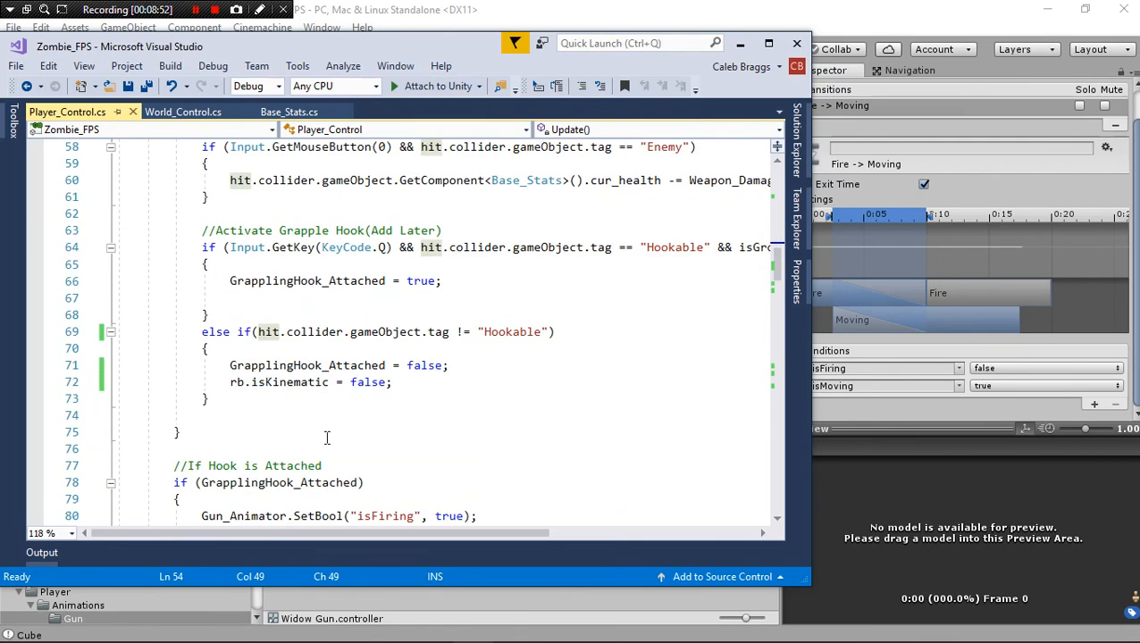
pyautogui.scroll(-11, 327, 438)
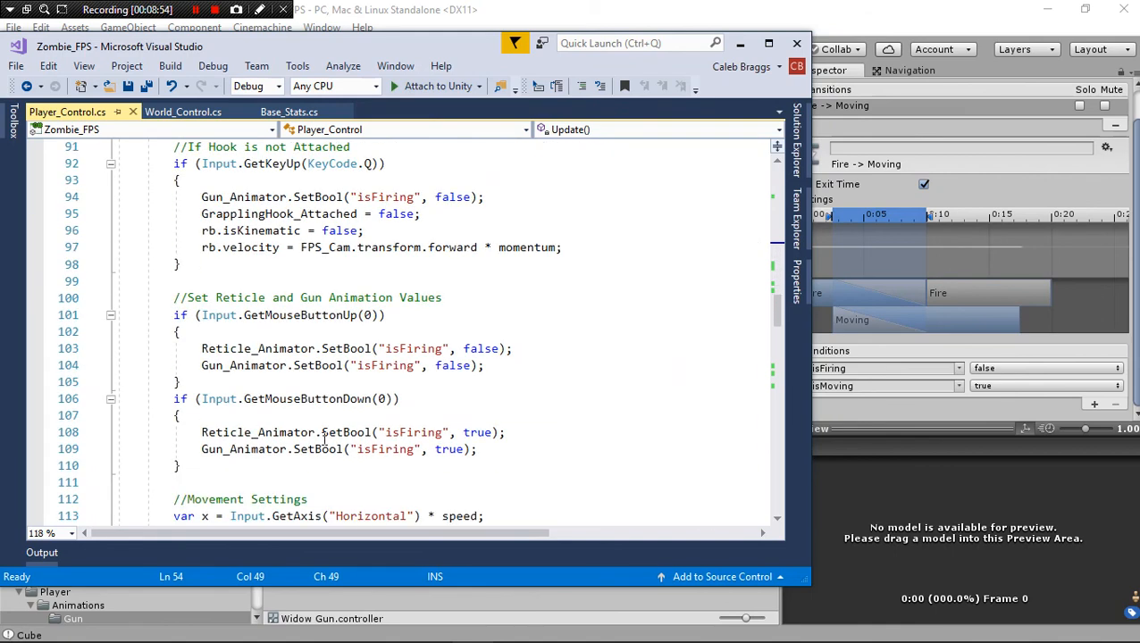
# Review the mouse button blocks in Update that set the isFiring bool on Reticle_Animator and Gun_Animator, highlighting the code.
pyautogui.scroll(-5, 324, 438)
pyautogui.scroll(2, 324, 438)
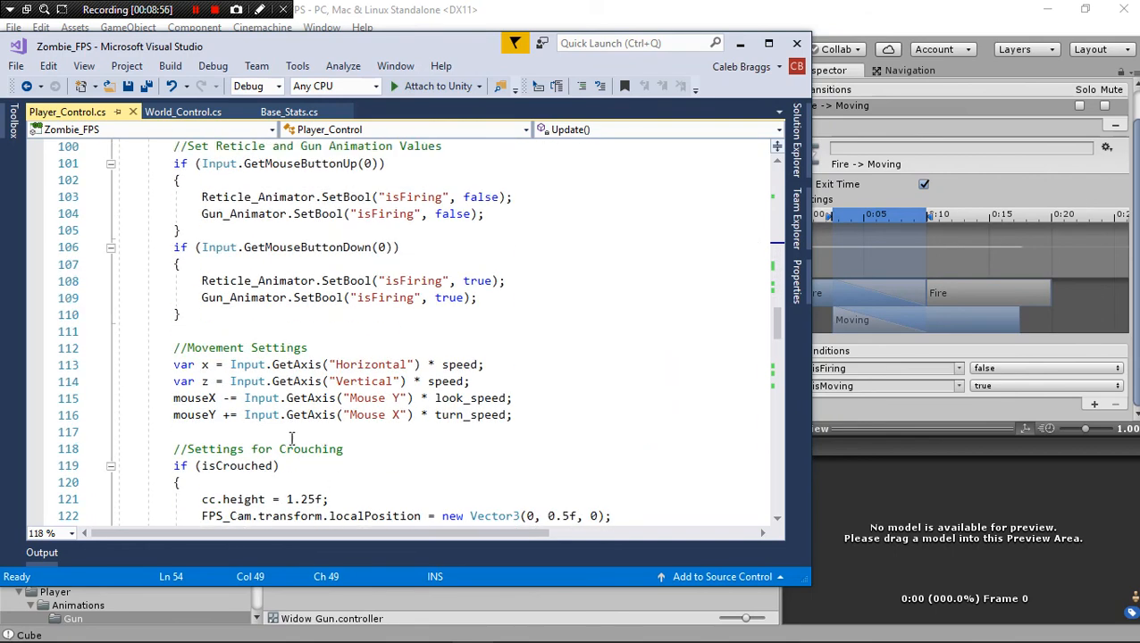
pyautogui.scroll(1, 288, 438)
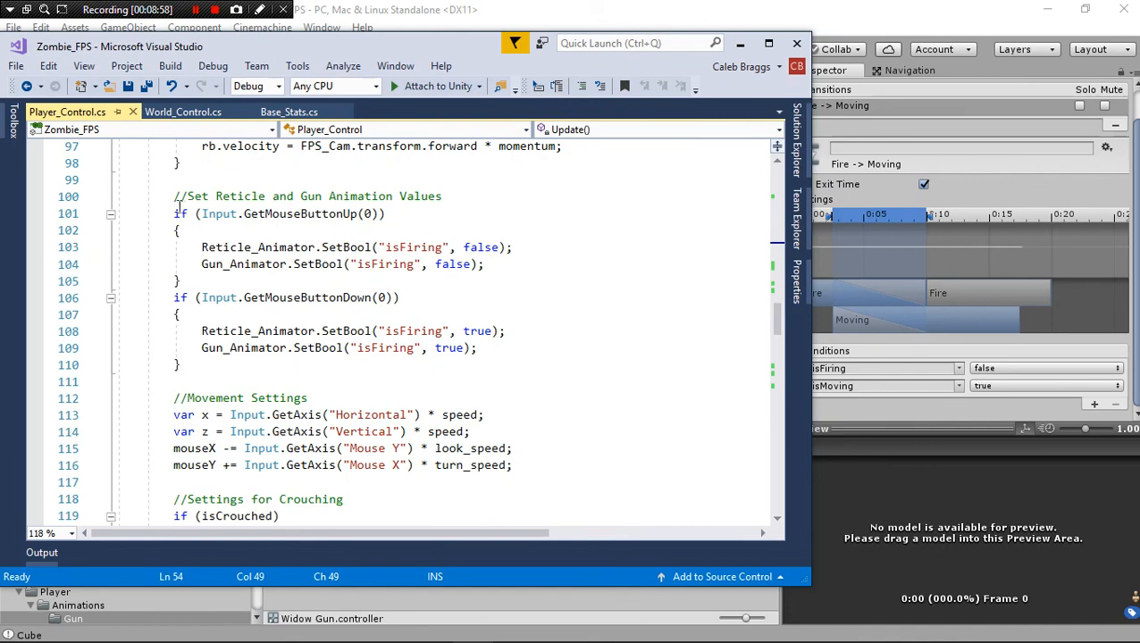
pyautogui.scroll(1, 170, 224)
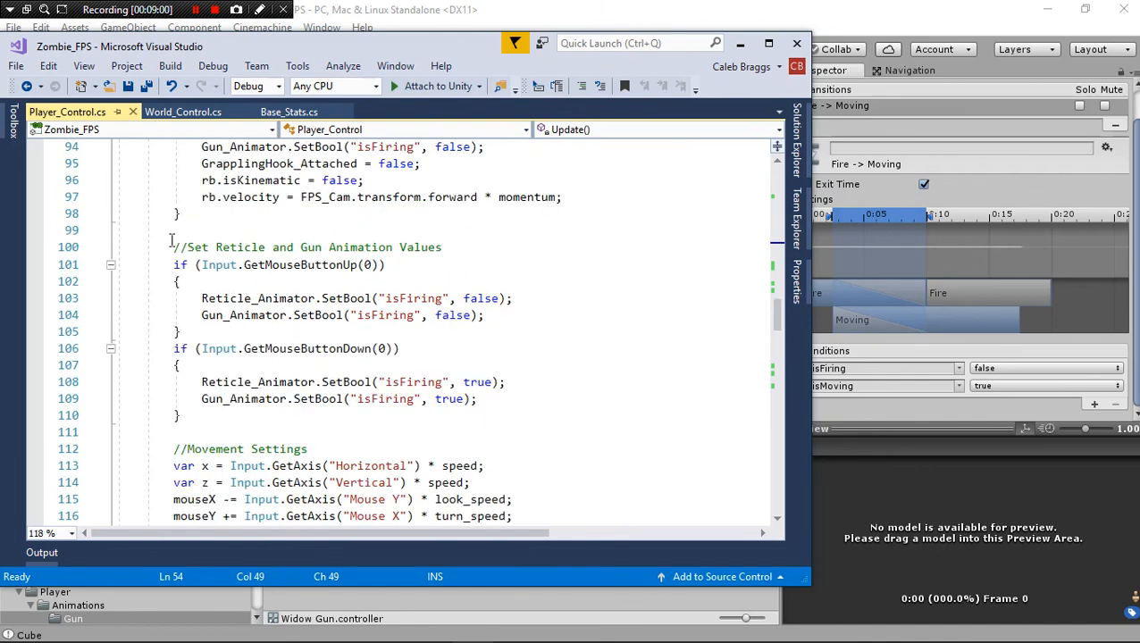
pyautogui.scroll(-1, 182, 268)
pyautogui.moveTo(174, 213); pyautogui.dragTo(422, 332)
# Return to the variable declarations and examine the public Animator fields Reticle_Animator and Gun_Animator.
pyautogui.scroll(20, 422, 332)
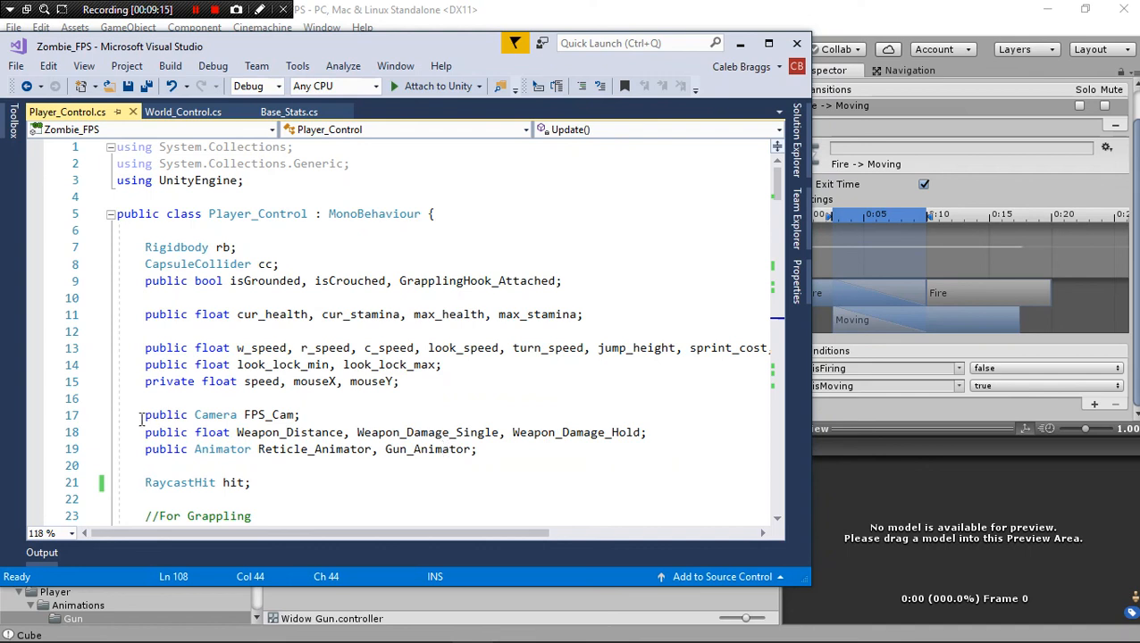
pyautogui.doubleClick(427, 451)
pyautogui.doubleClick(353, 454)
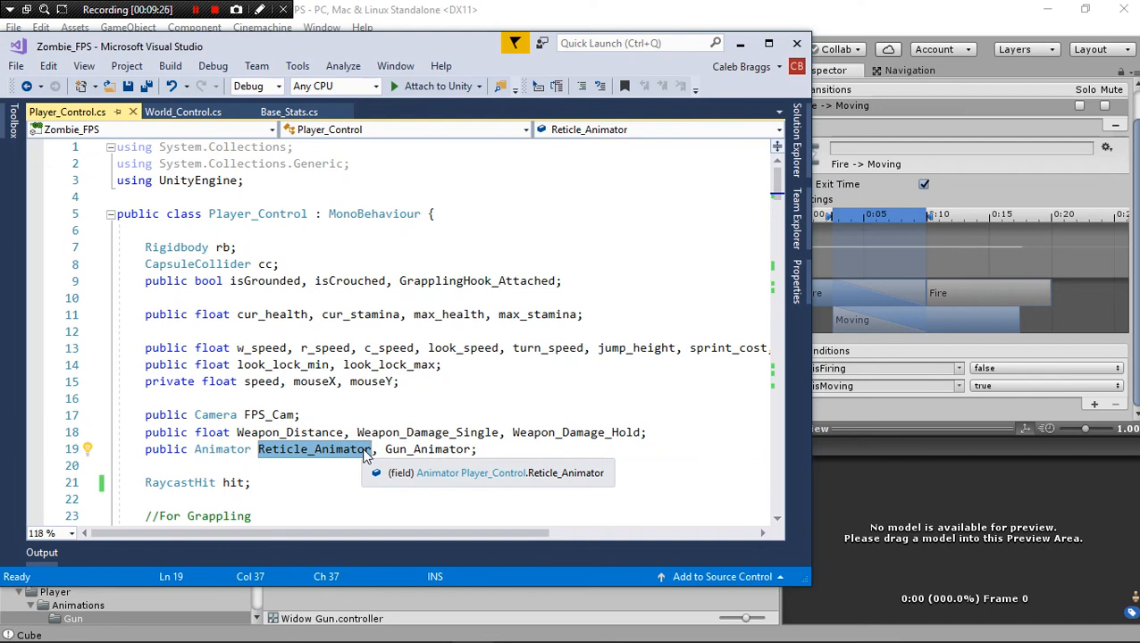
pyautogui.doubleClick(424, 452)
pyautogui.doubleClick(354, 456)
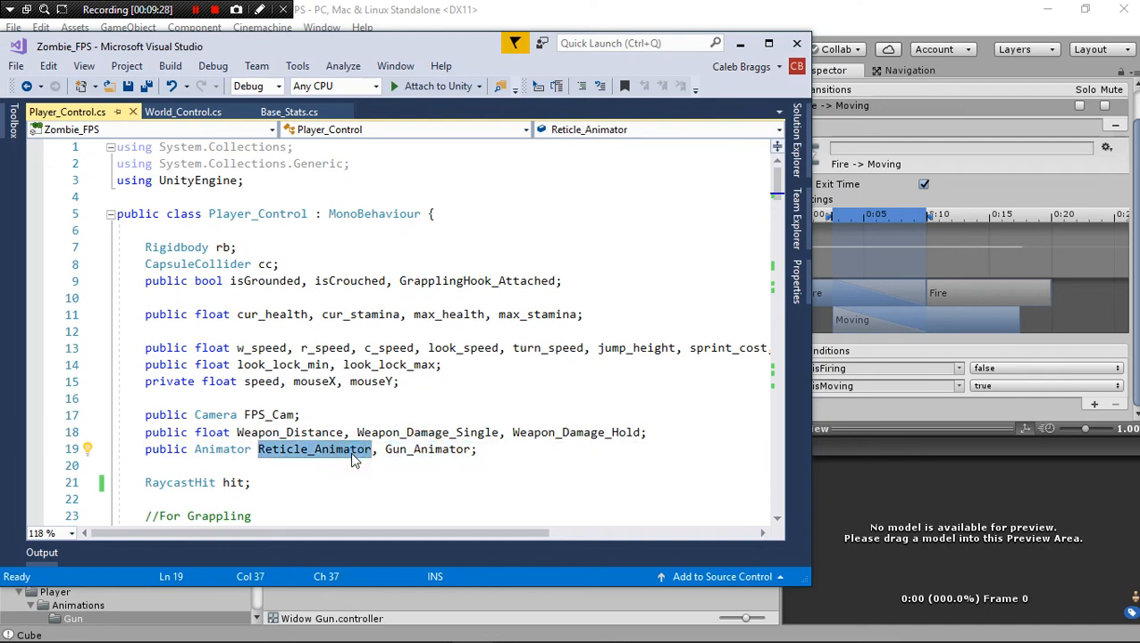
pyautogui.doubleClick(427, 451)
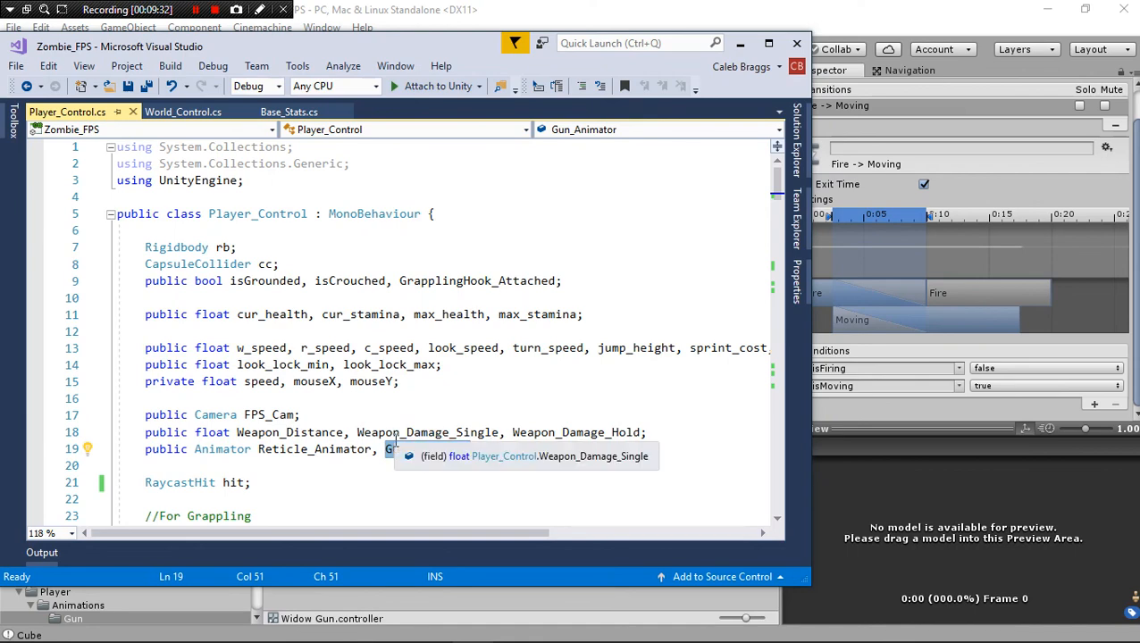
# Check Gun_Animator's use in the grappling hook code, and return to its declaration above the Start method.
pyautogui.scroll(-4, 444, 453)
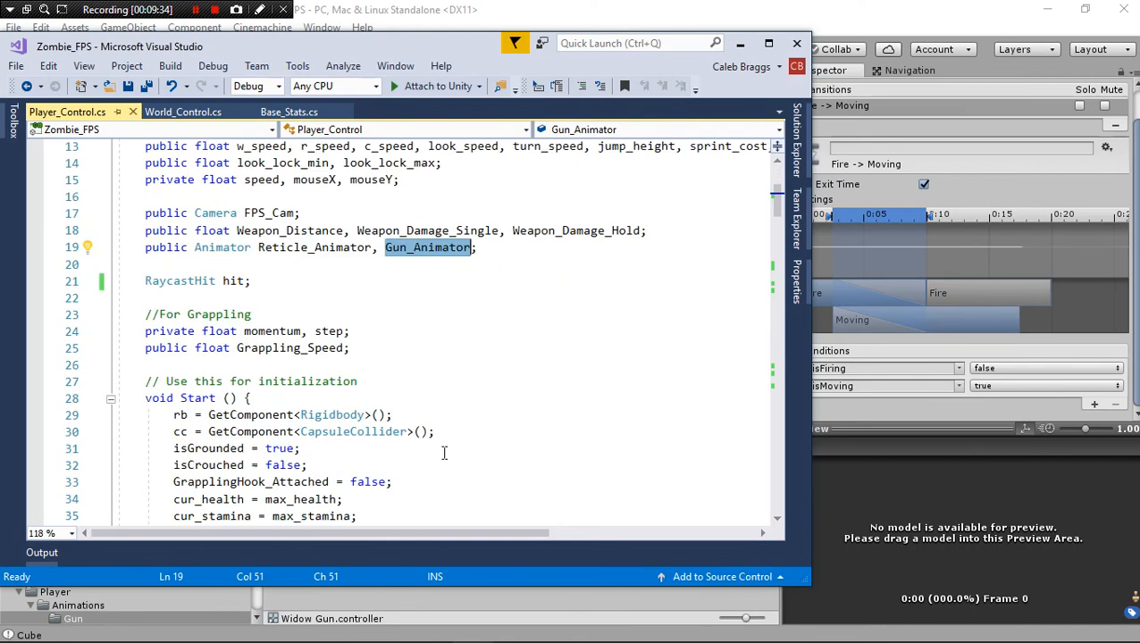
pyautogui.scroll(-20, 444, 453)
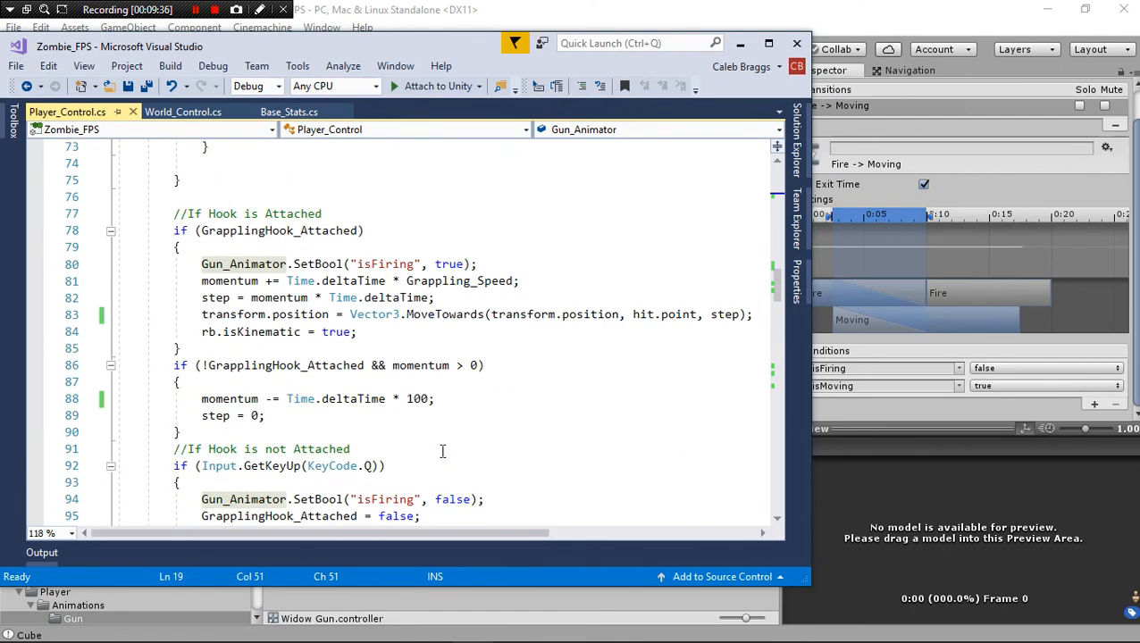
pyautogui.scroll(18, 441, 451)
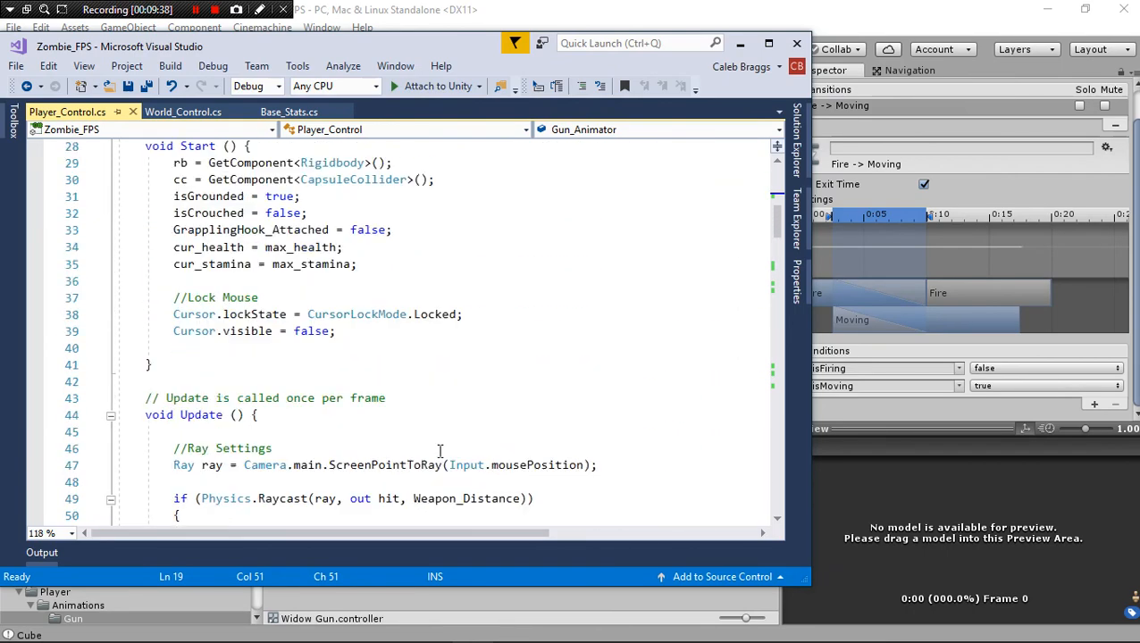
pyautogui.scroll(4, 390, 348)
pyautogui.scroll(-2, 223, 498)
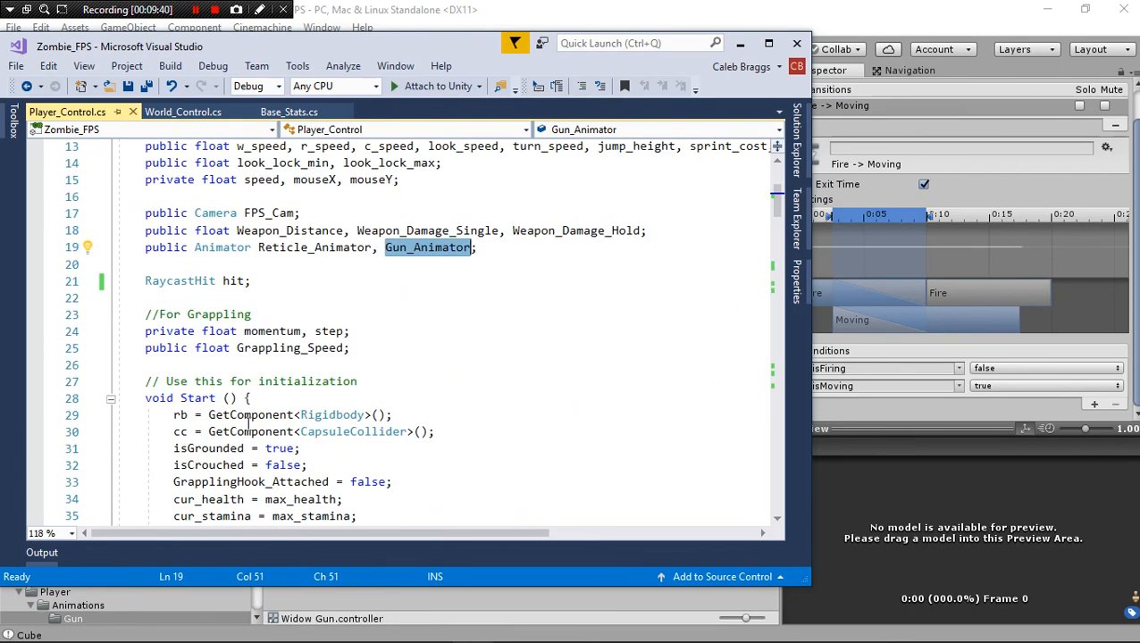
pyautogui.scroll(-1, 225, 496)
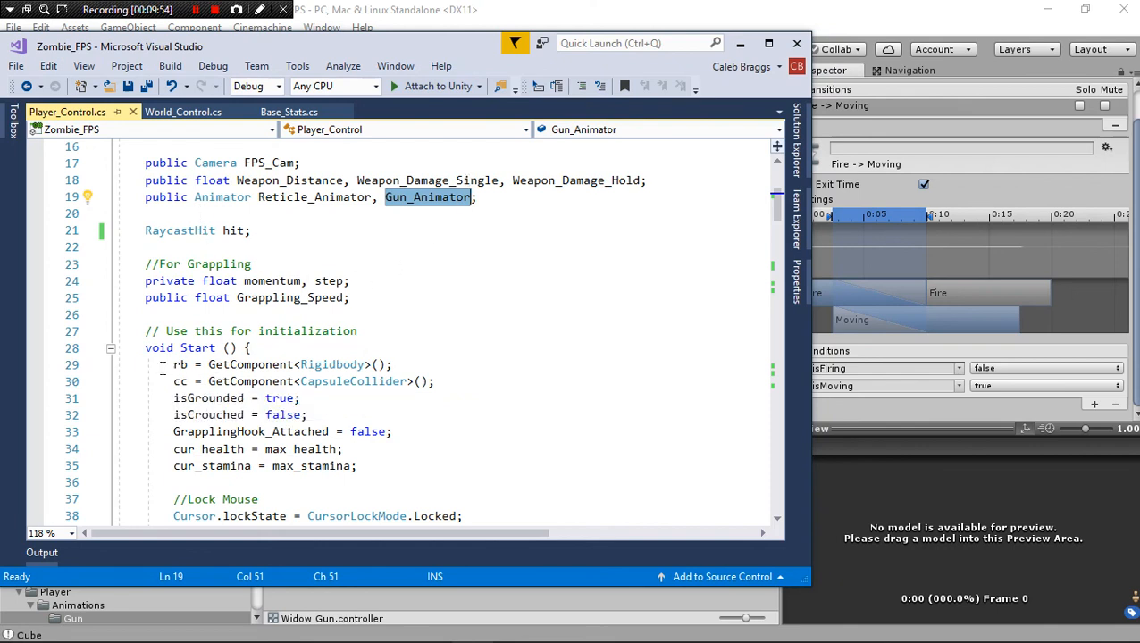
pyautogui.click(443, 196)
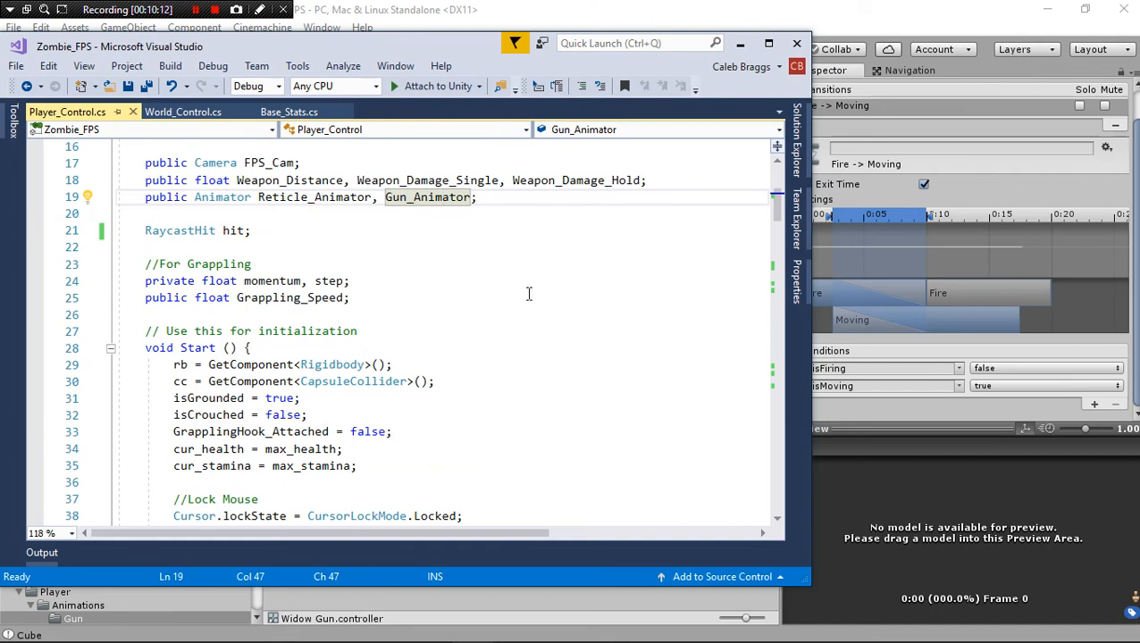
# Review Update through the movement, crouch, run and jump code, and highlight the "Set Animation for Other When Moving" block.
pyautogui.scroll(-10, 387, 344)
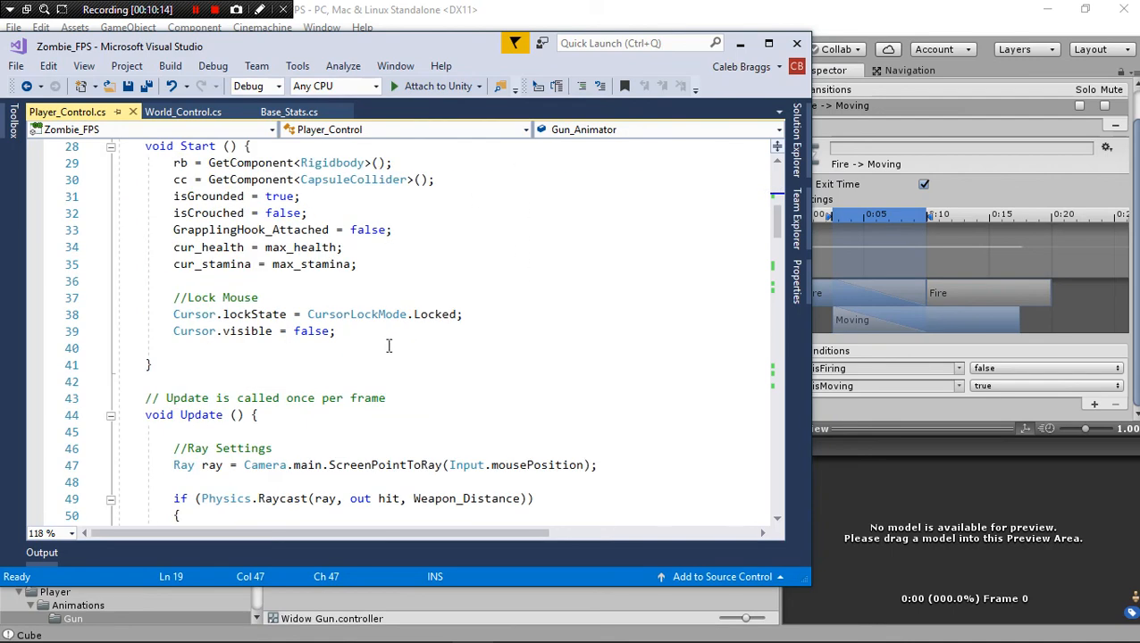
pyautogui.scroll(-8, 362, 365)
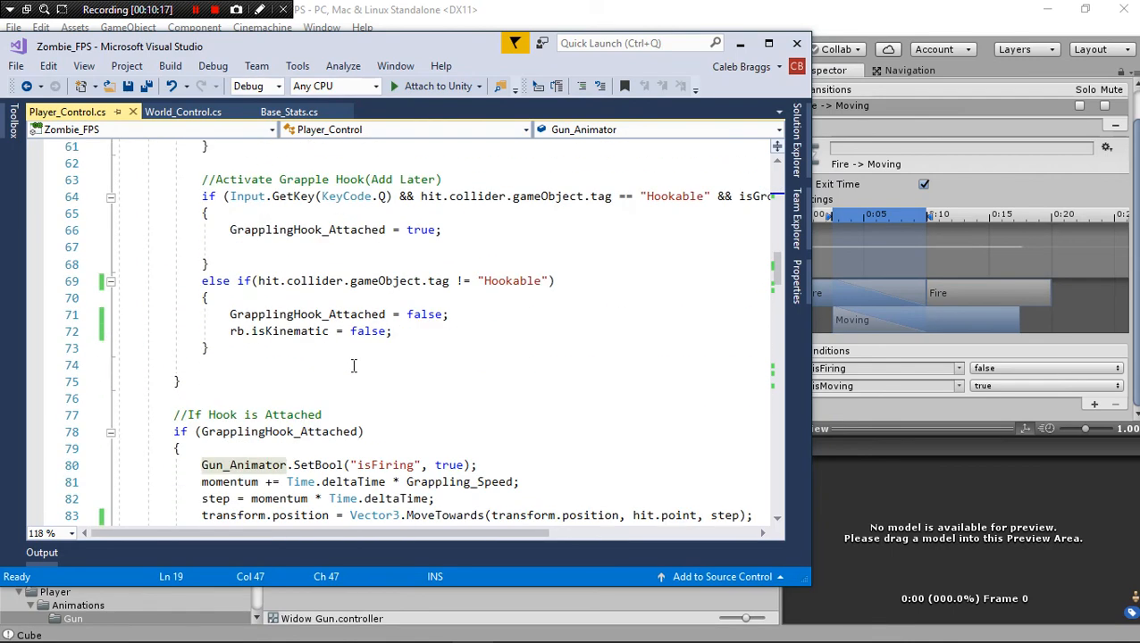
pyautogui.scroll(-12, 353, 366)
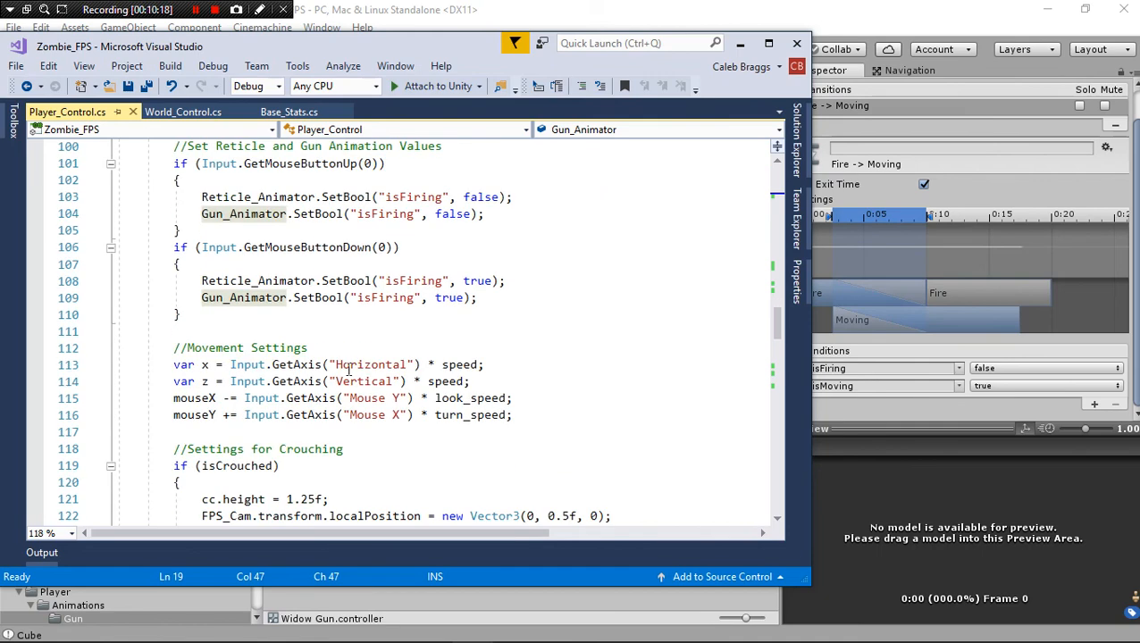
pyautogui.scroll(-4, 341, 376)
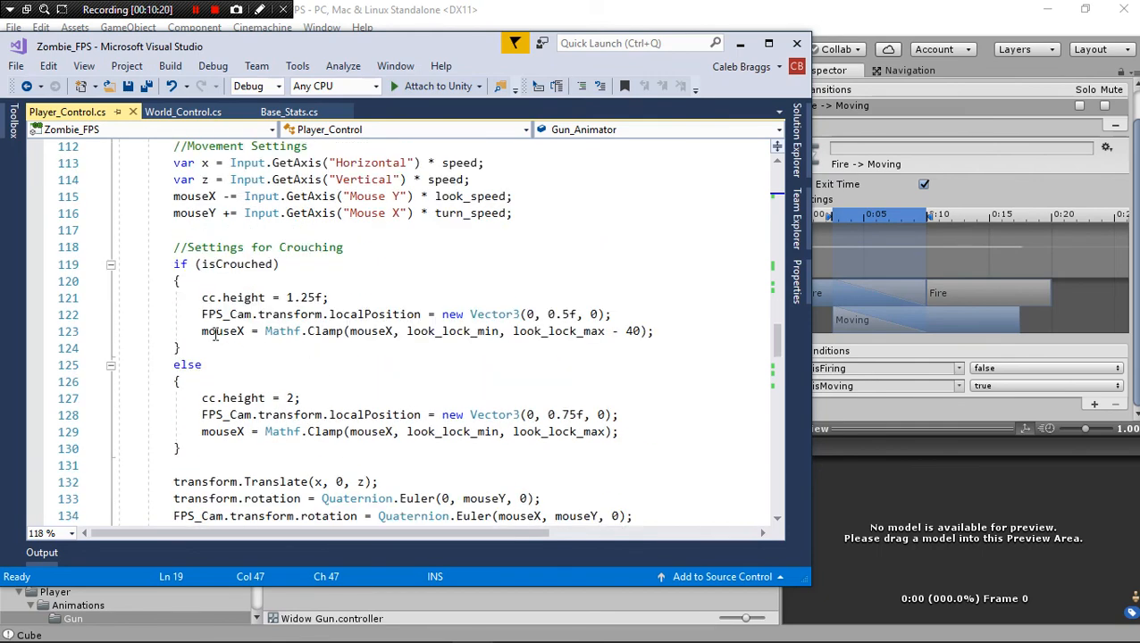
pyautogui.scroll(-6, 212, 334)
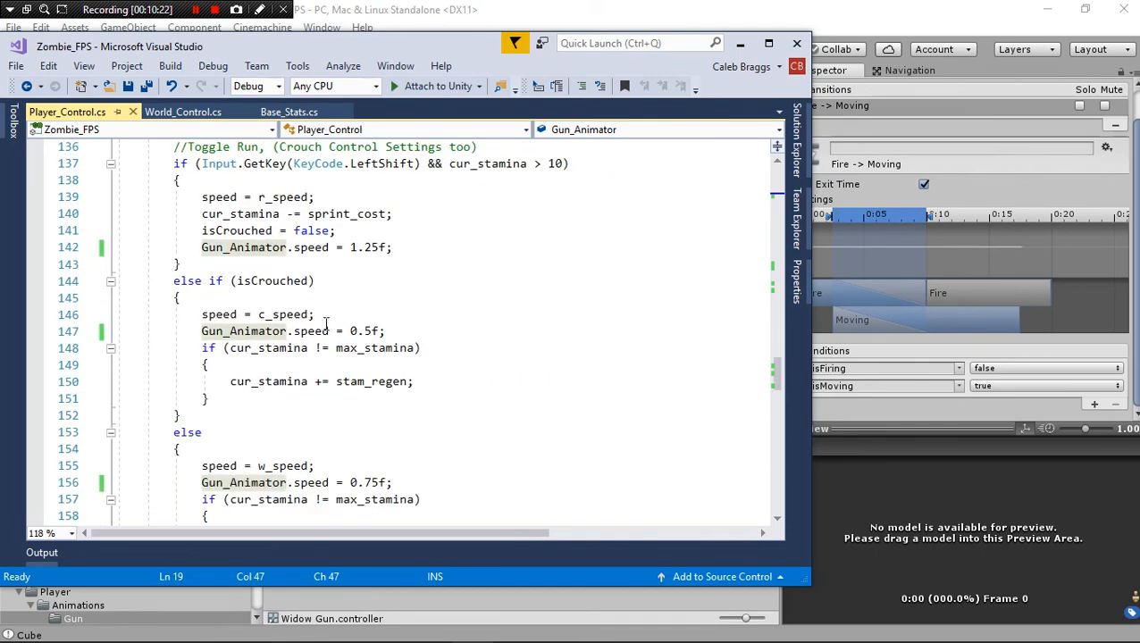
pyautogui.scroll(-7, 349, 319)
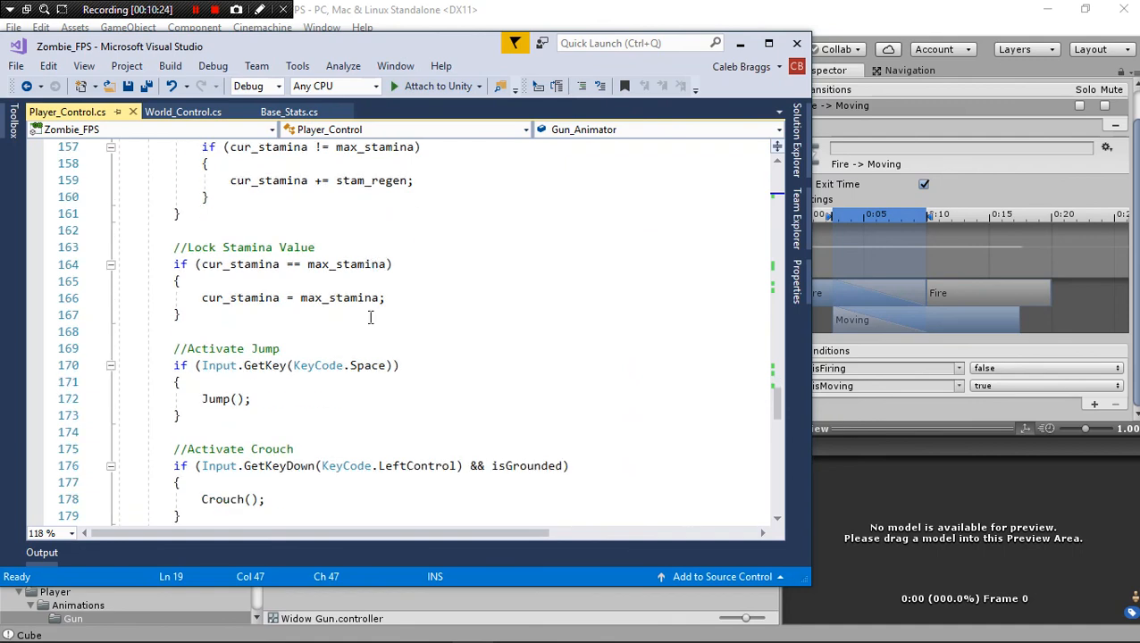
pyautogui.scroll(-5, 370, 317)
pyautogui.scroll(2, 361, 331)
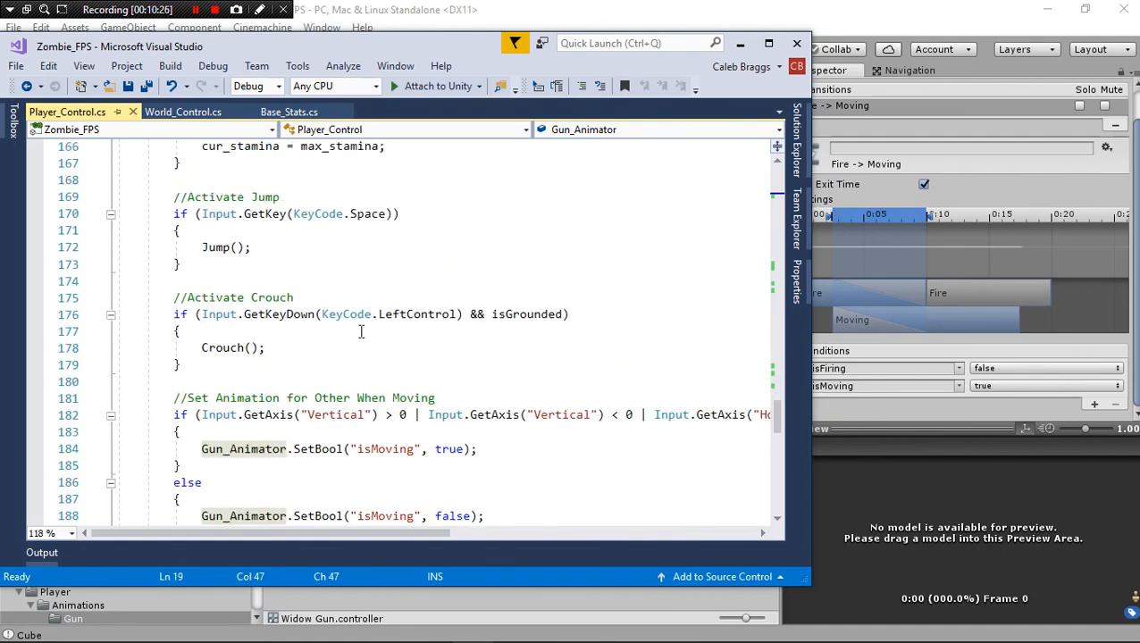
pyautogui.scroll(-2, 342, 376)
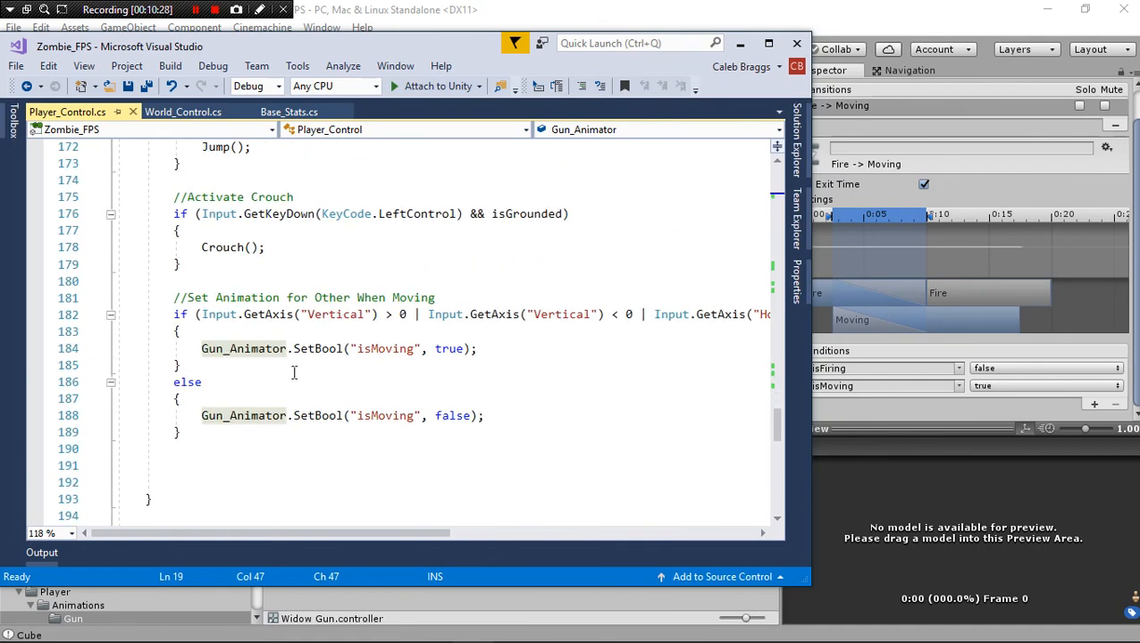
pyautogui.moveTo(181, 435); pyautogui.dragTo(159, 300)
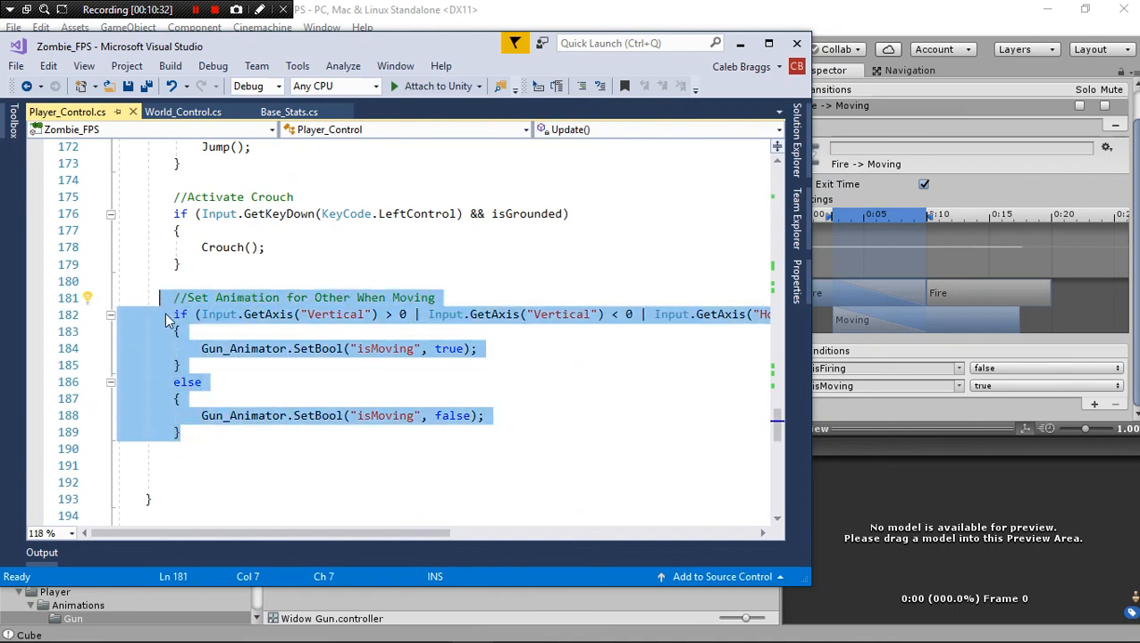
pyautogui.click(349, 351)
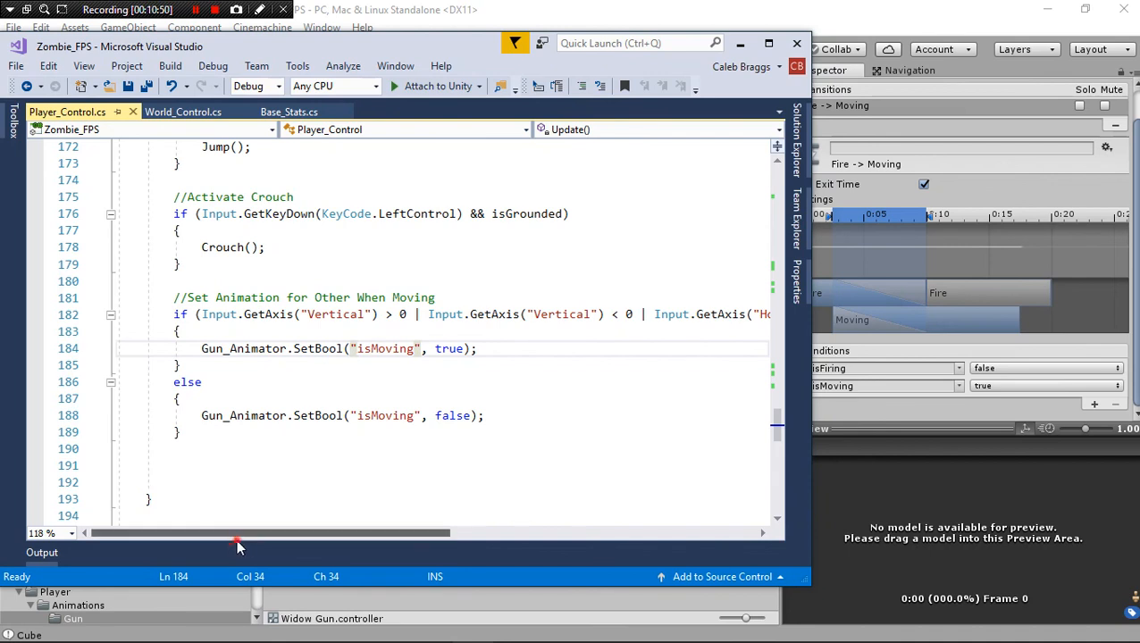
# Examine the full if condition of the moving block, including its Vertical and Horizontal axis checks and the | operators.
pyautogui.moveTo(238, 539); pyautogui.dragTo(286, 496)
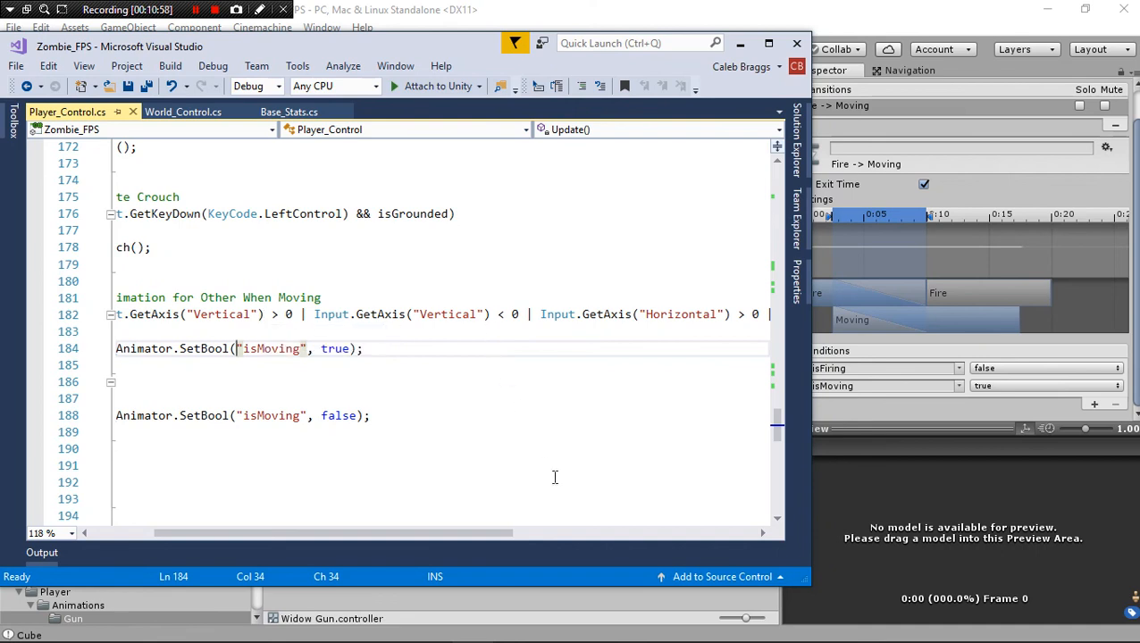
pyautogui.moveTo(441, 533); pyautogui.dragTo(485, 534)
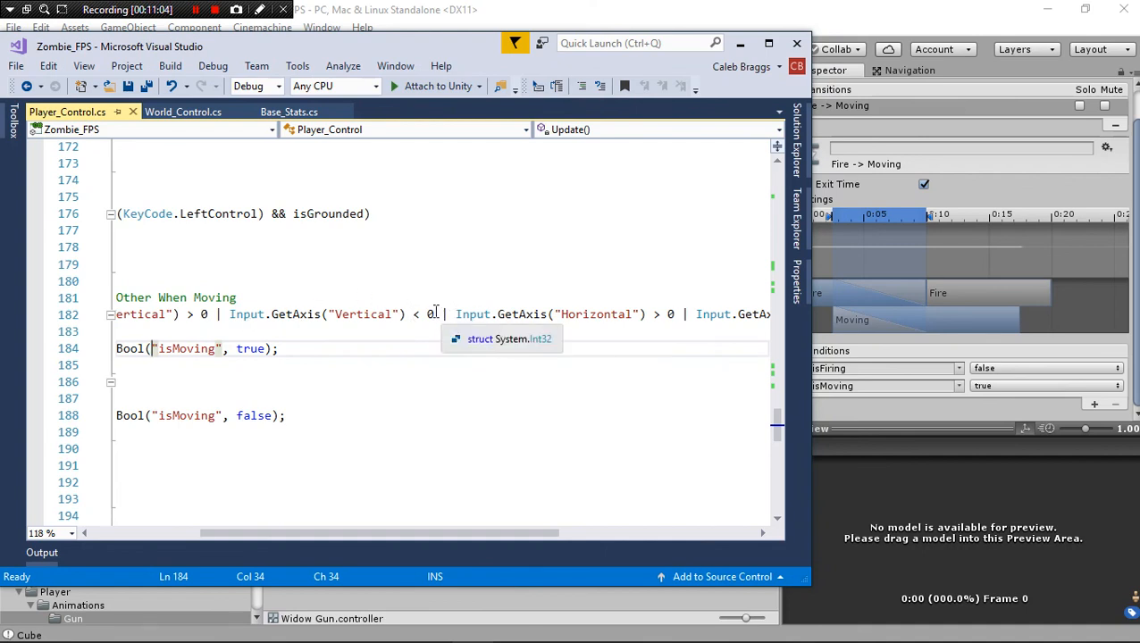
pyautogui.moveTo(434, 319); pyautogui.dragTo(228, 327)
pyautogui.click(382, 327)
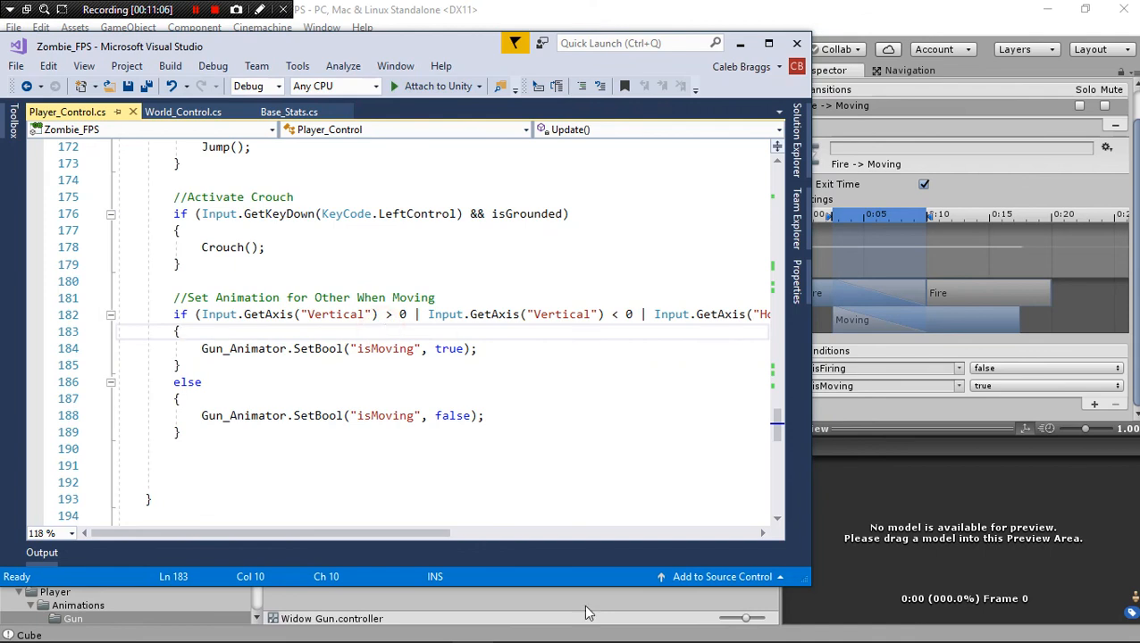
pyautogui.moveTo(265, 532); pyautogui.dragTo(511, 521)
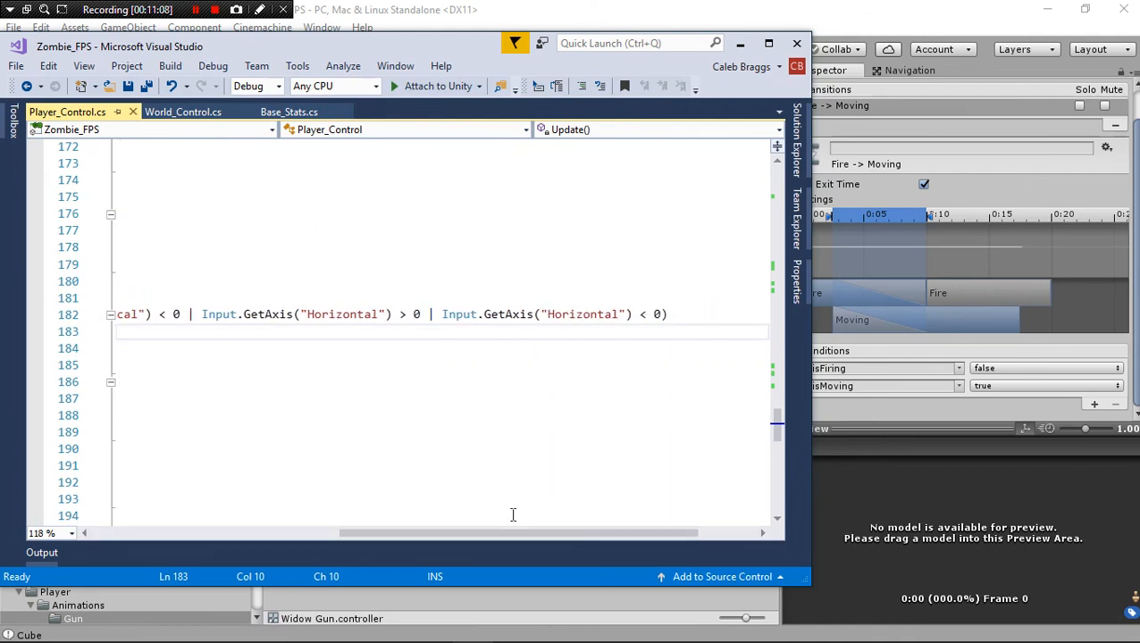
pyautogui.doubleClick(190, 315)
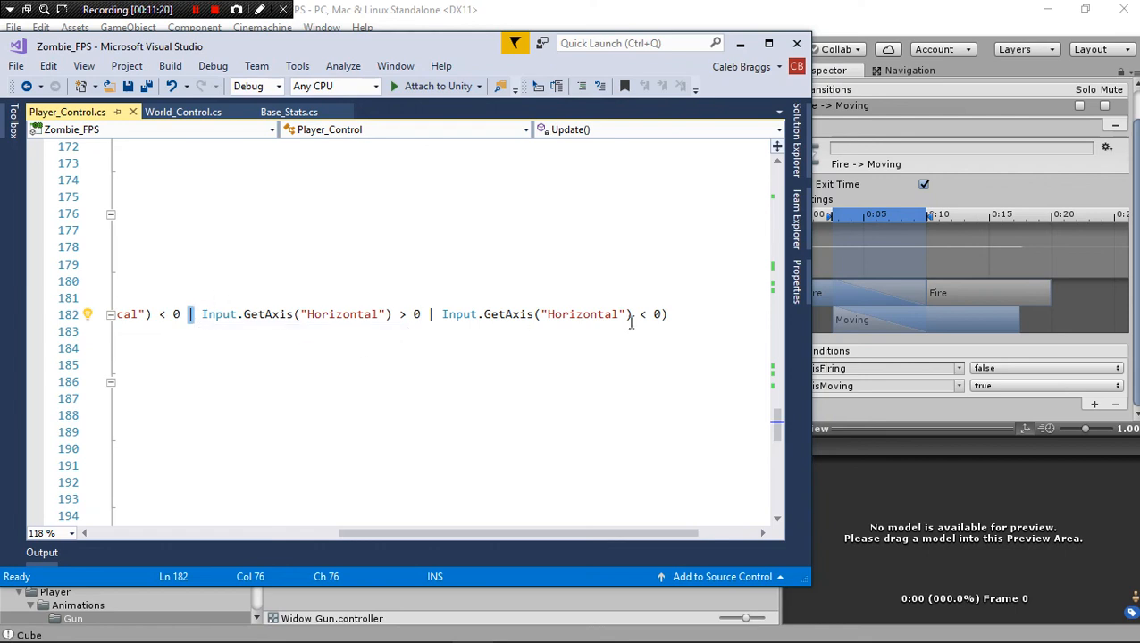
pyautogui.moveTo(527, 536); pyautogui.dragTo(275, 552)
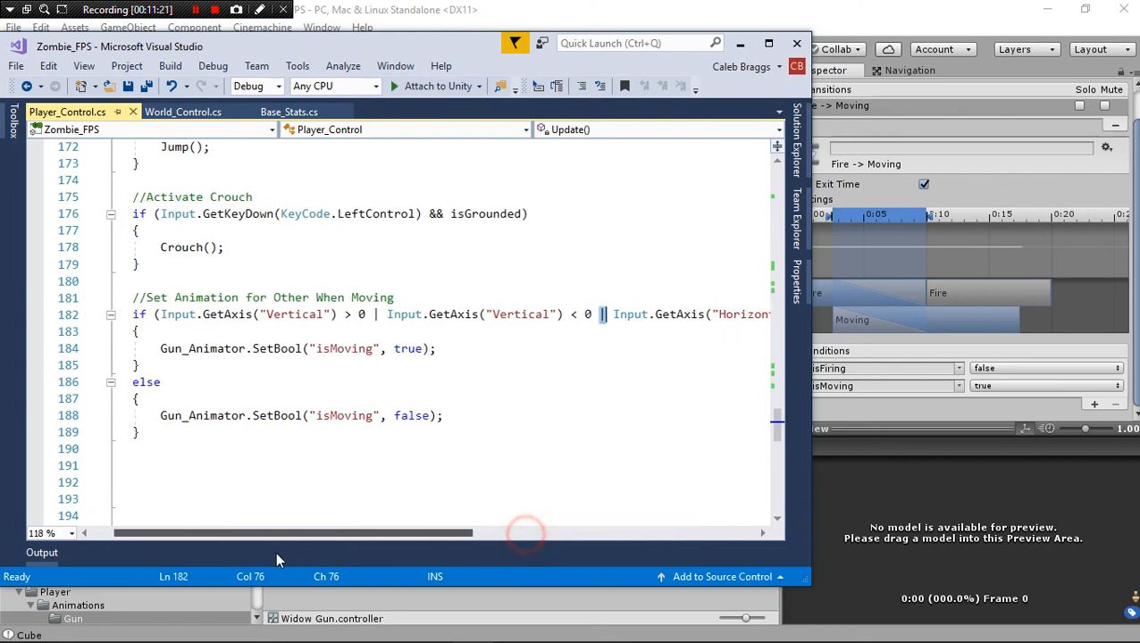
# Inspect the Gun_Animator.SetBool calls for isMoving in the if and else branches, and look over the neighbouring jump and crouch code.
pyautogui.click(258, 349)
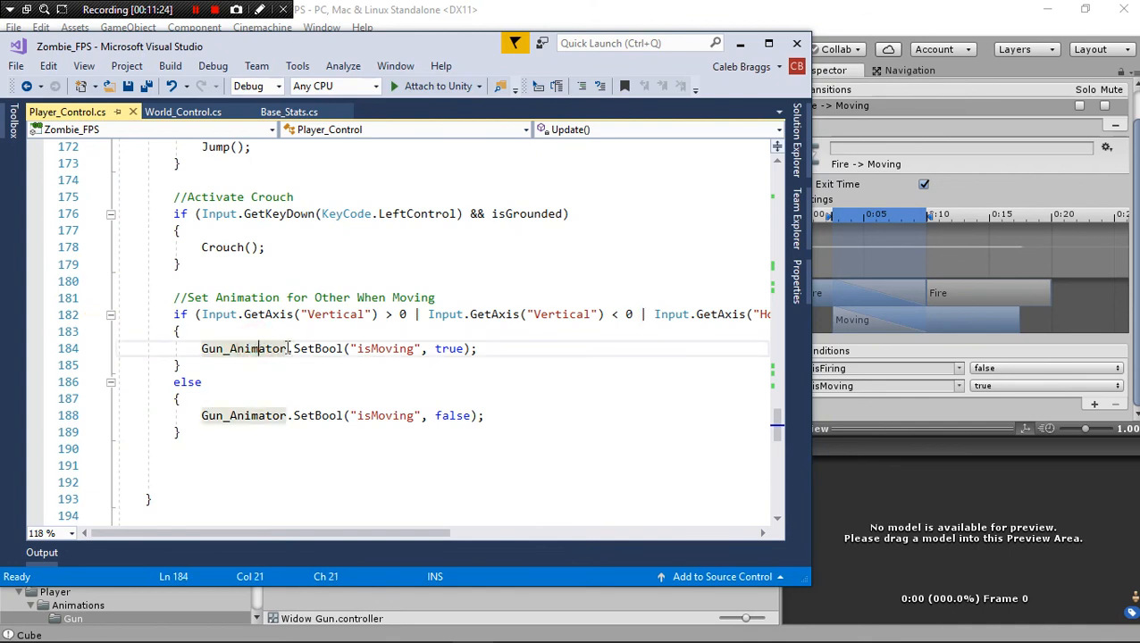
pyautogui.doubleClick(449, 350)
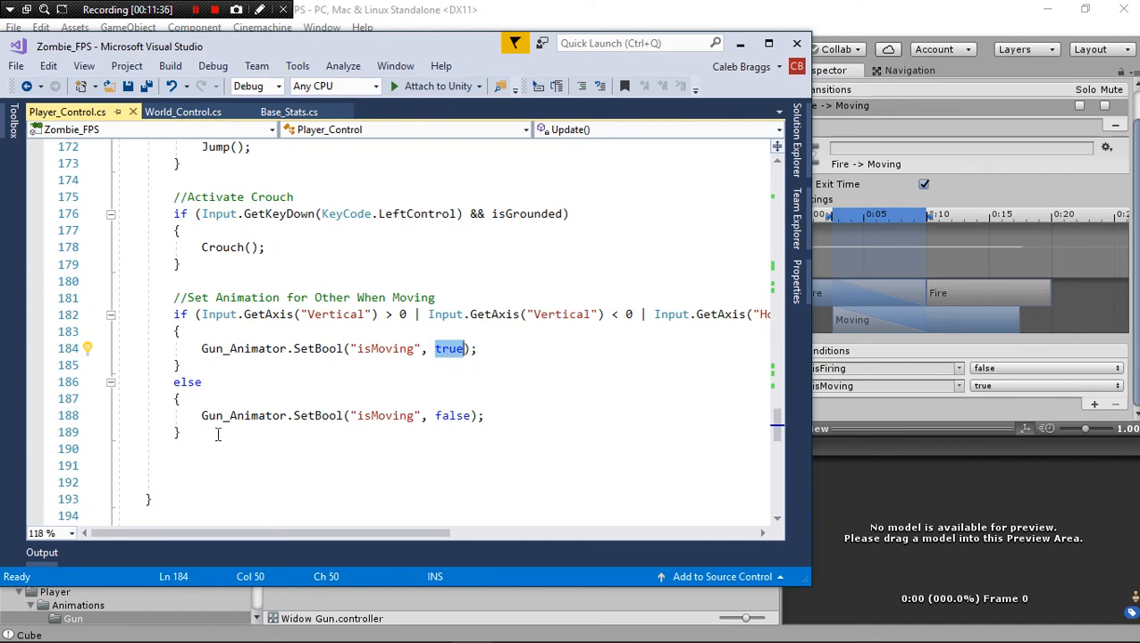
pyautogui.rightClick(497, 433)
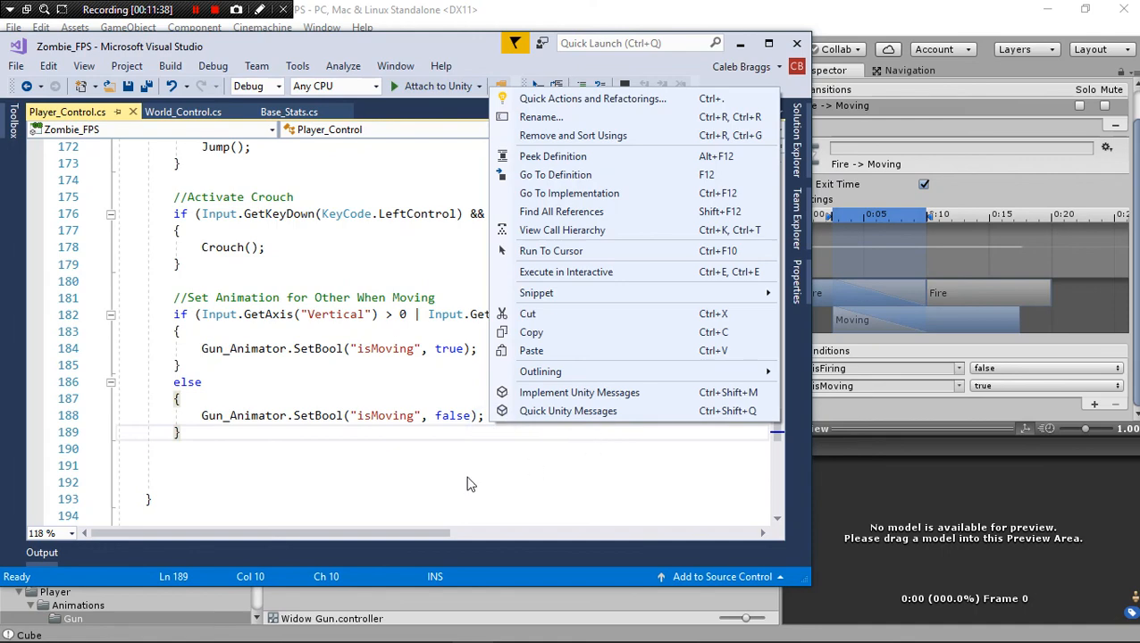
pyautogui.click(453, 400)
pyautogui.scroll(9, 503, 439)
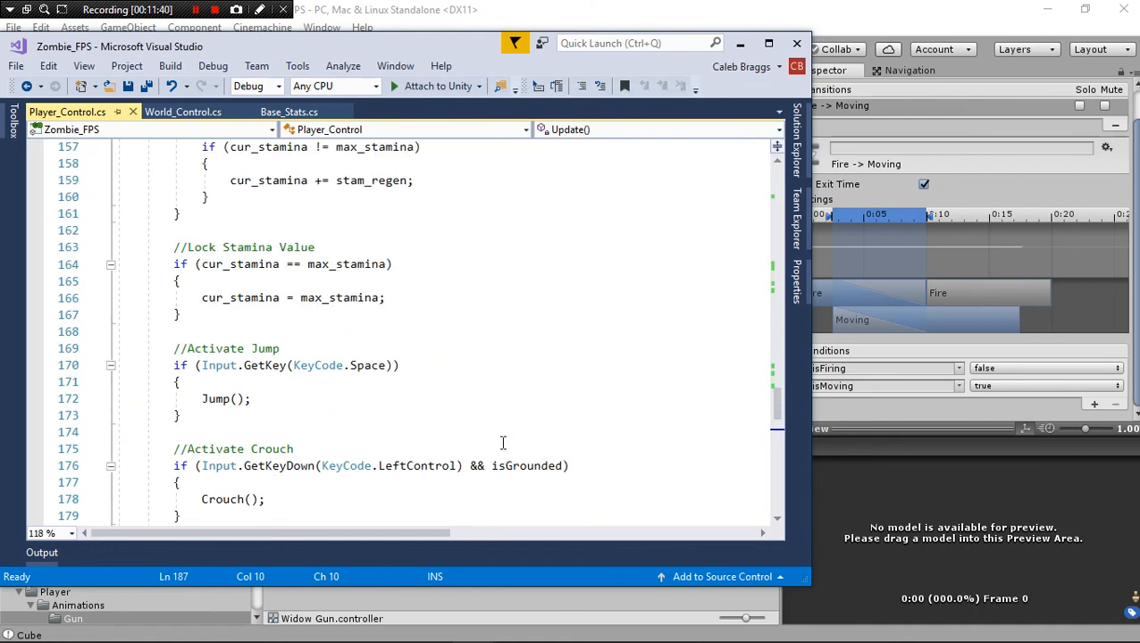
pyautogui.scroll(-9, 502, 443)
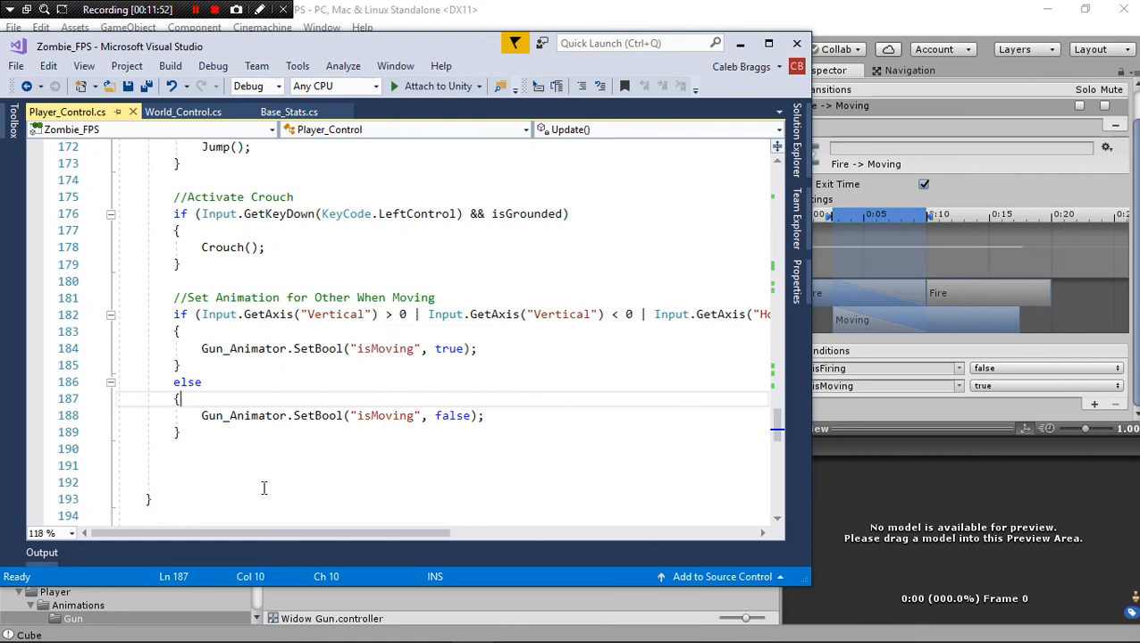
pyautogui.scroll(8, 536, 469)
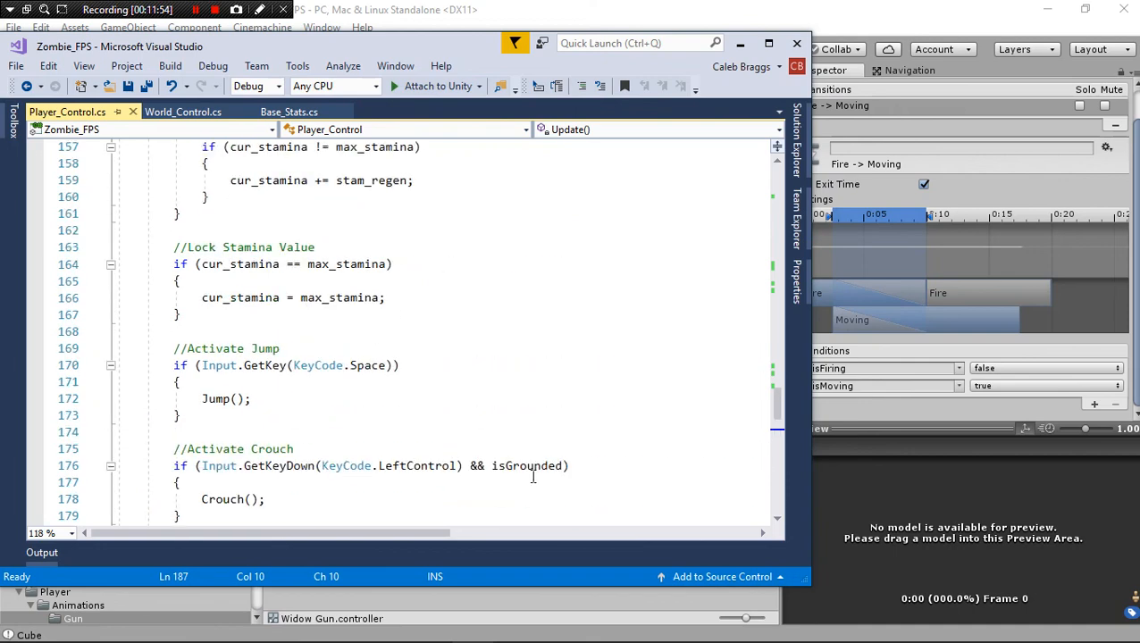
# Return to the "Set Reticle and Gun Animation Values" block, highlight its two mouse-button conditions, and examine the GetMouseButtonUp argument.
pyautogui.scroll(7, 533, 477)
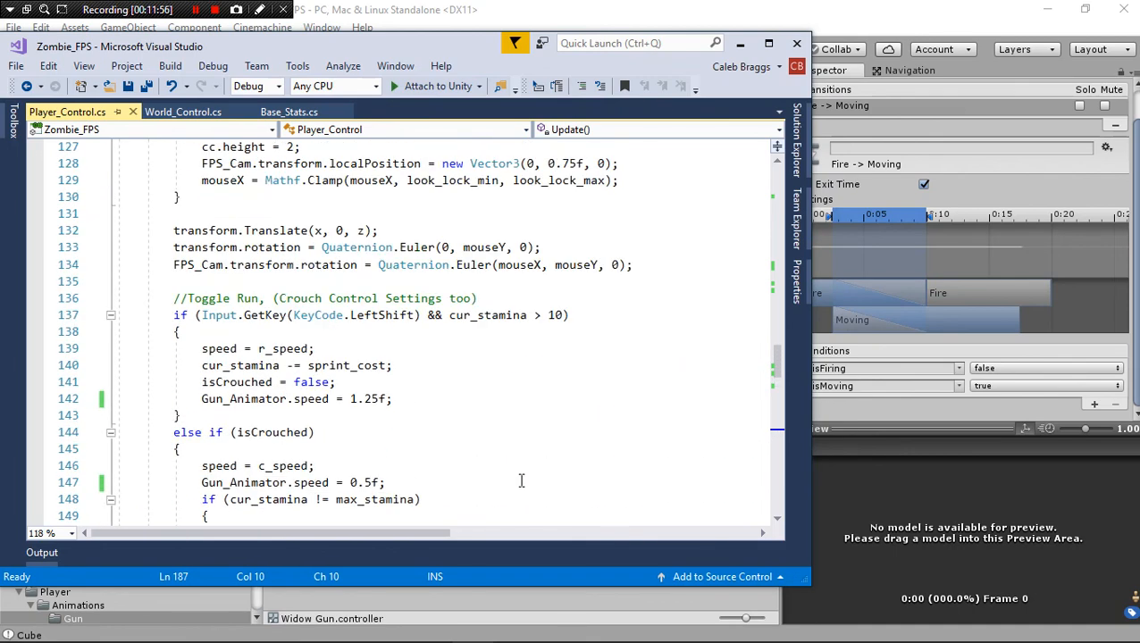
pyautogui.scroll(7, 520, 481)
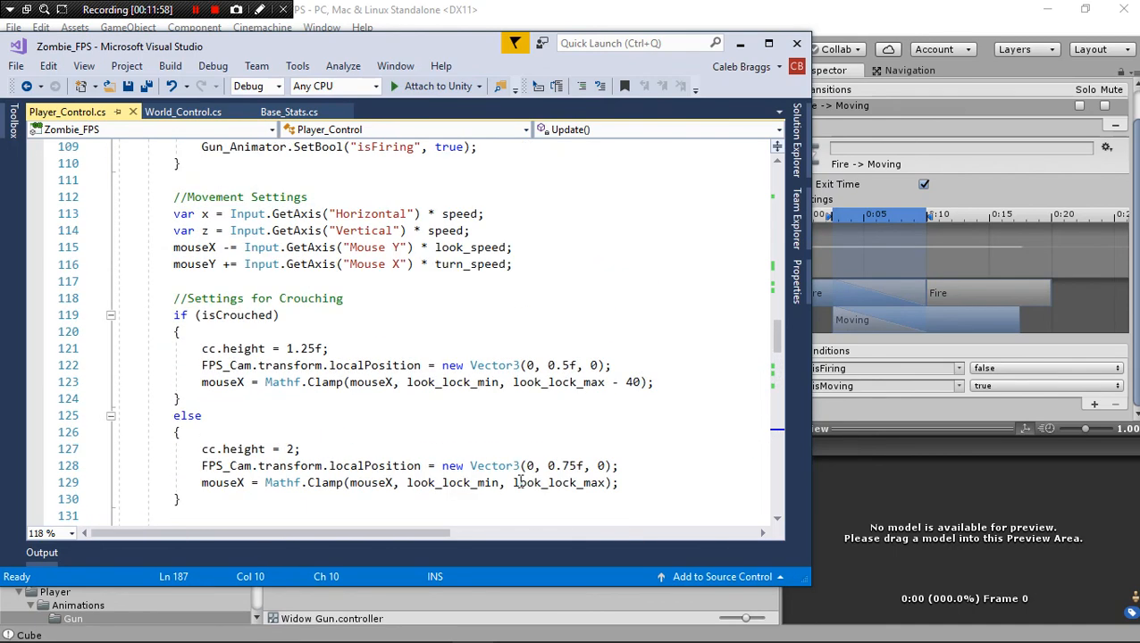
pyautogui.scroll(5, 520, 482)
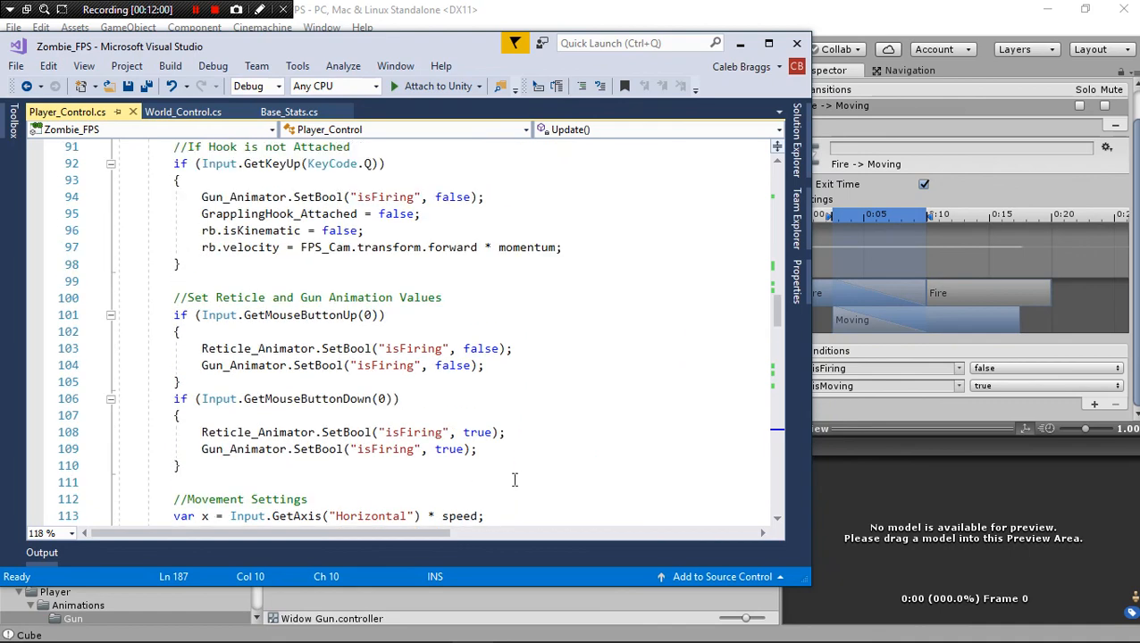
pyautogui.moveTo(182, 465); pyautogui.dragTo(173, 315)
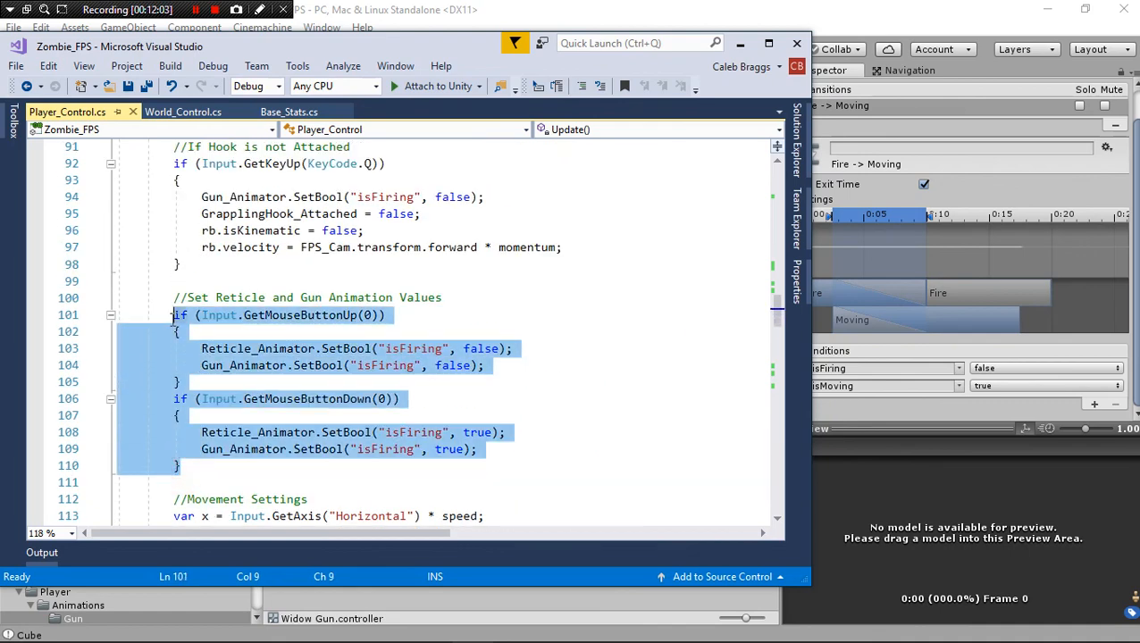
pyautogui.click(246, 331)
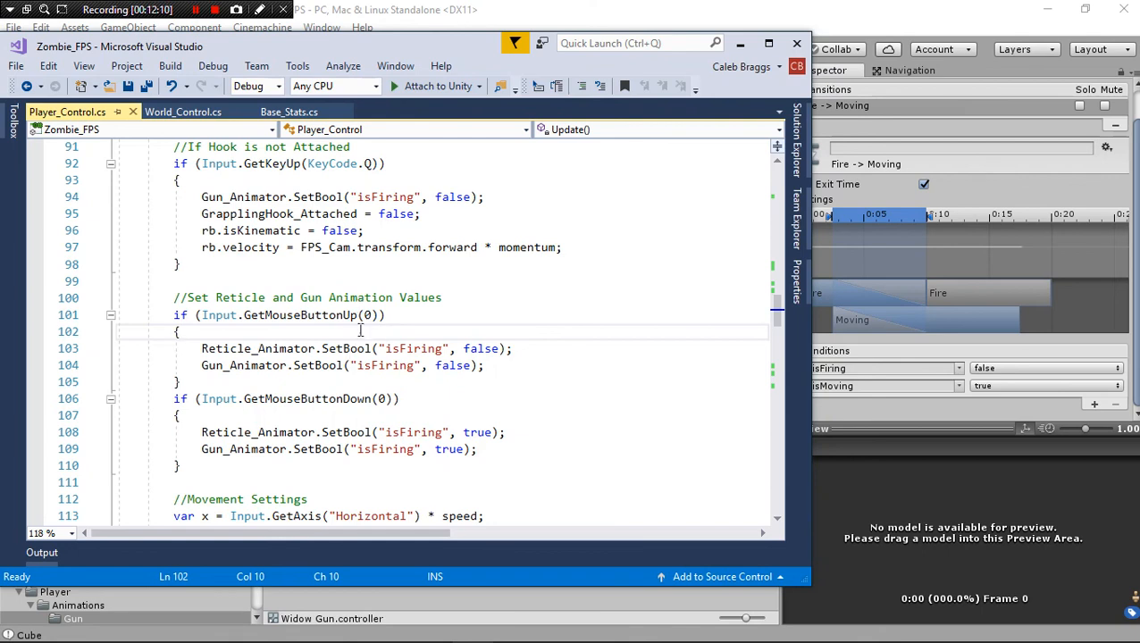
pyautogui.click(365, 314)
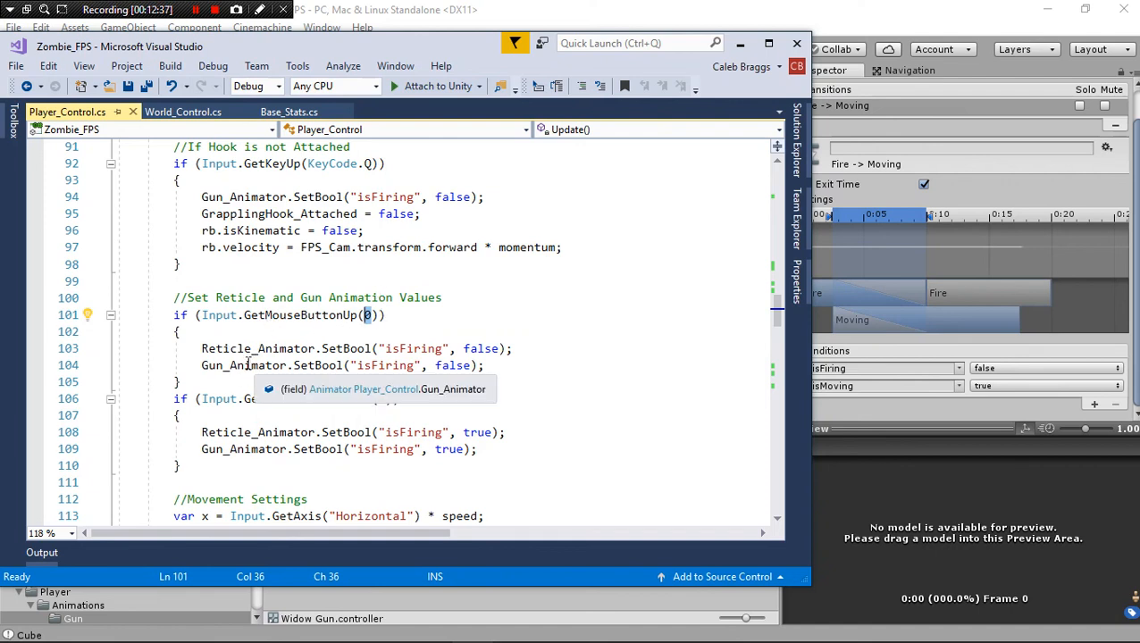
# Examine the Gun_Animator and Reticle_Animator SetBool calls that set isFiring to false in the GetMouseButtonUp block.
pyautogui.moveTo(197, 364); pyautogui.dragTo(487, 366)
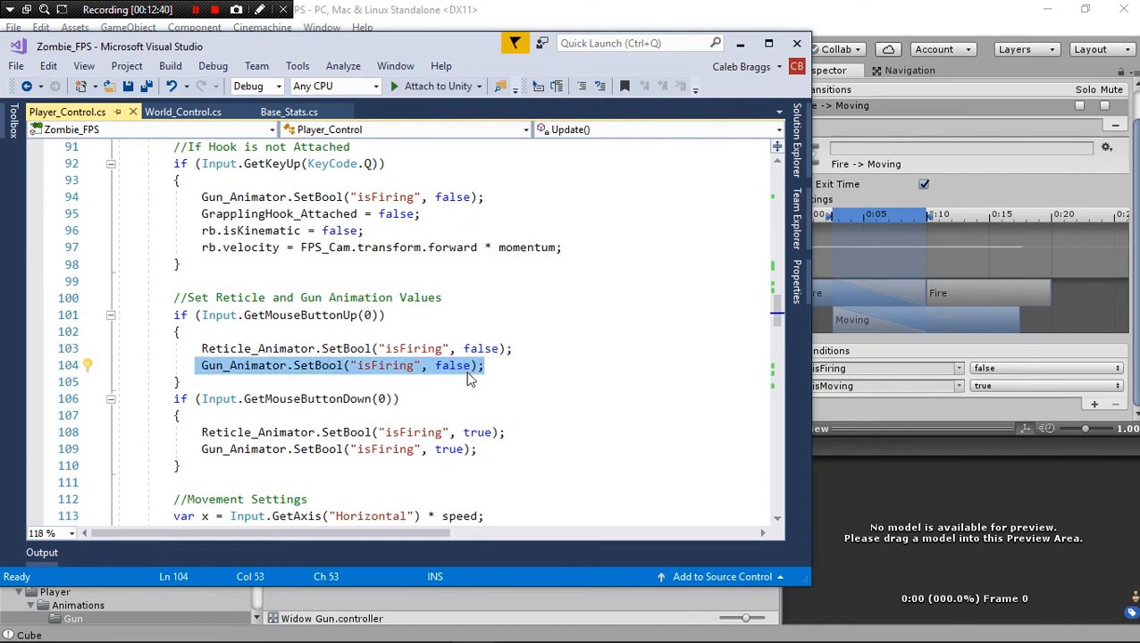
pyautogui.click(394, 368)
pyautogui.doubleClick(461, 367)
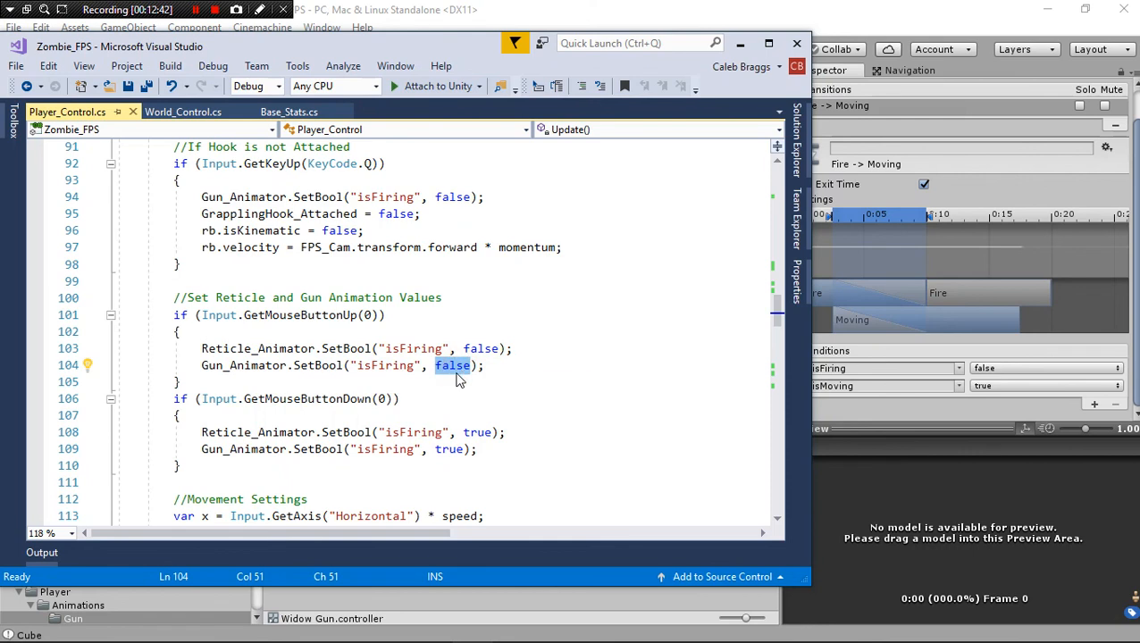
pyautogui.click(516, 366)
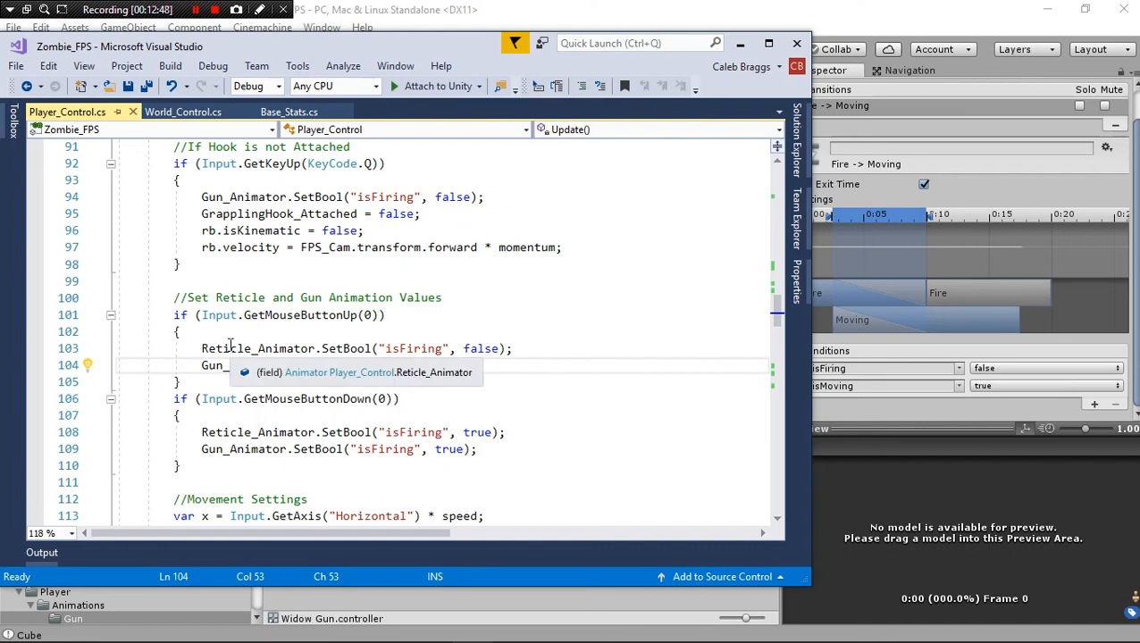
pyautogui.moveTo(229, 349); pyautogui.dragTo(443, 349)
pyautogui.click(554, 351)
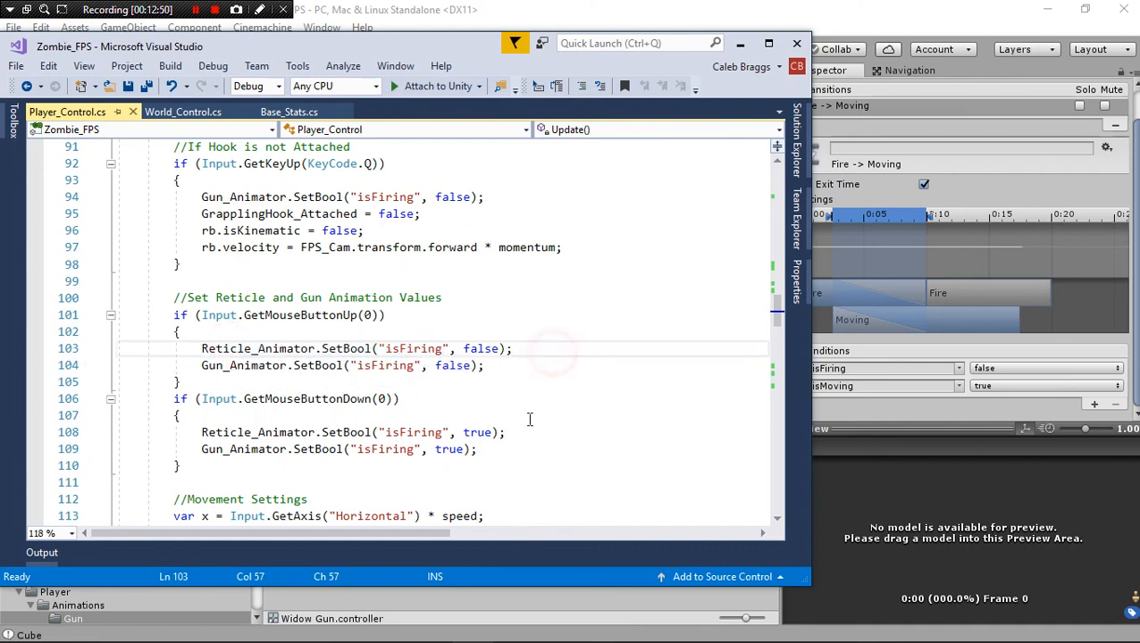
pyautogui.scroll(-1, 447, 369)
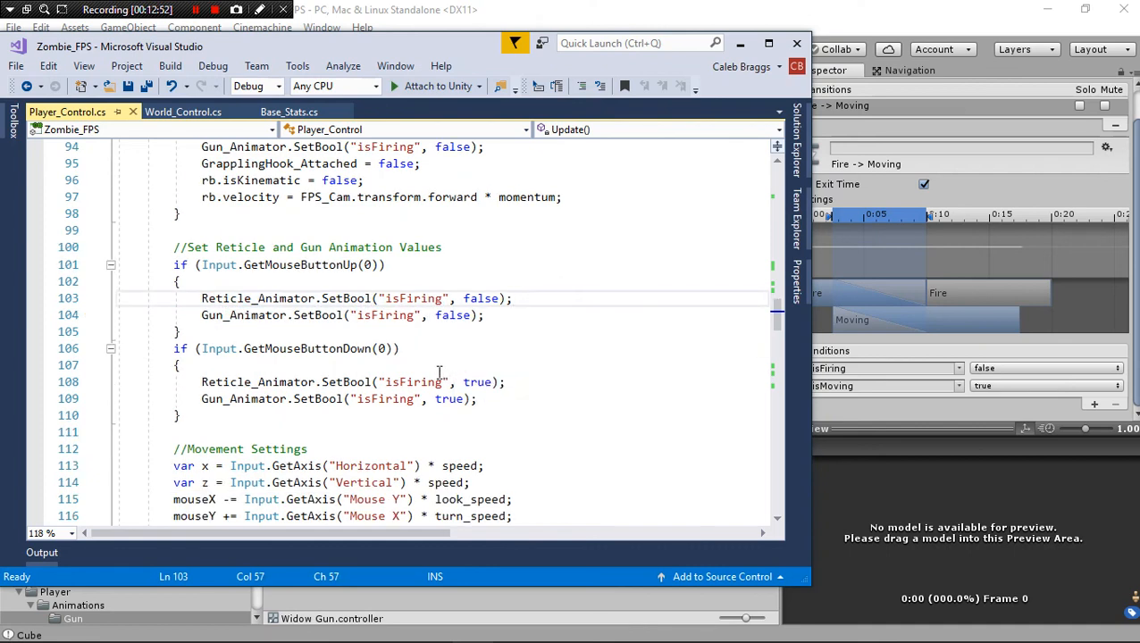
pyautogui.moveTo(193, 300); pyautogui.dragTo(209, 321)
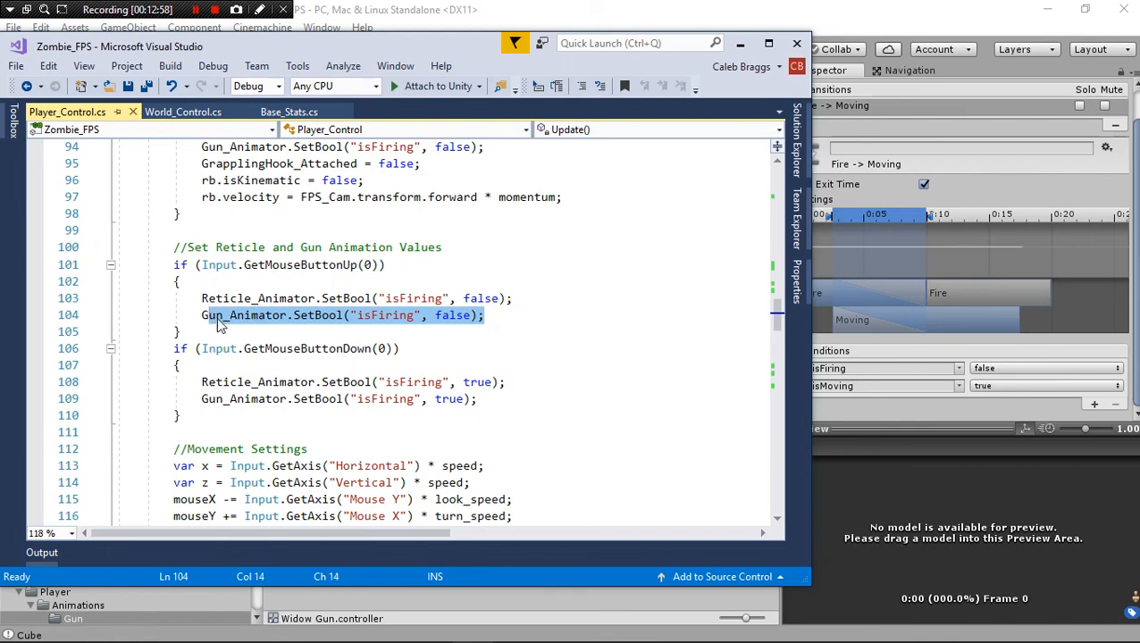
pyautogui.scroll(-1, 250, 318)
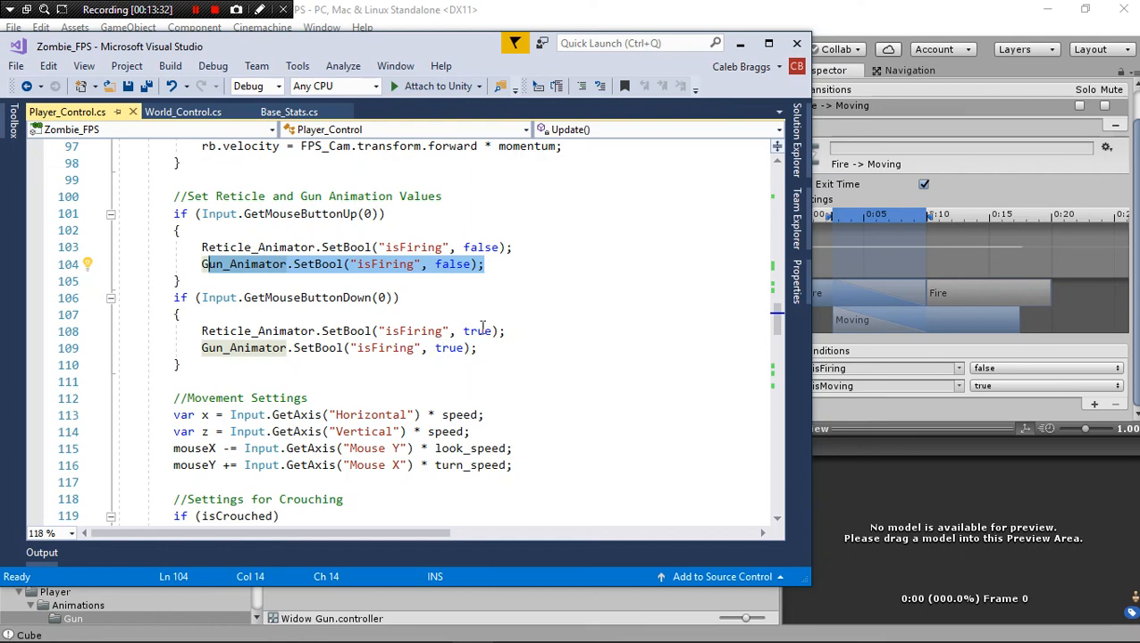
# Examine the Reticle_Animator and Gun_Animator SetBool calls that set isFiring to true in the GetMouseButtonDown block.
pyautogui.click(532, 318)
pyautogui.moveTo(517, 330); pyautogui.dragTo(187, 331)
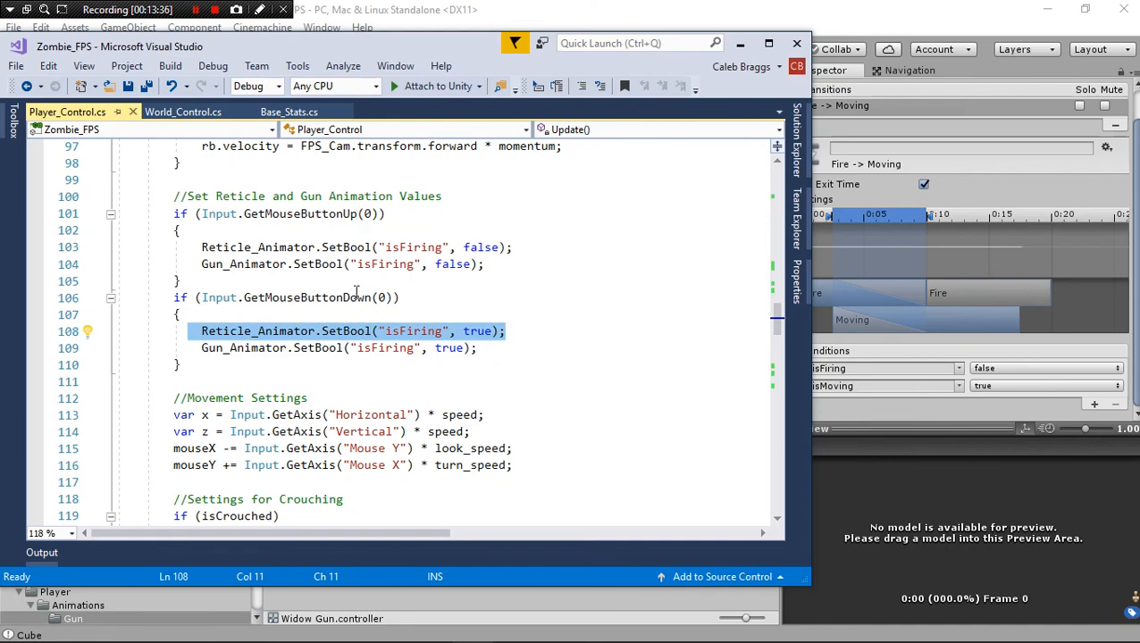
pyautogui.scroll(2, 356, 295)
pyautogui.scroll(-2, 375, 344)
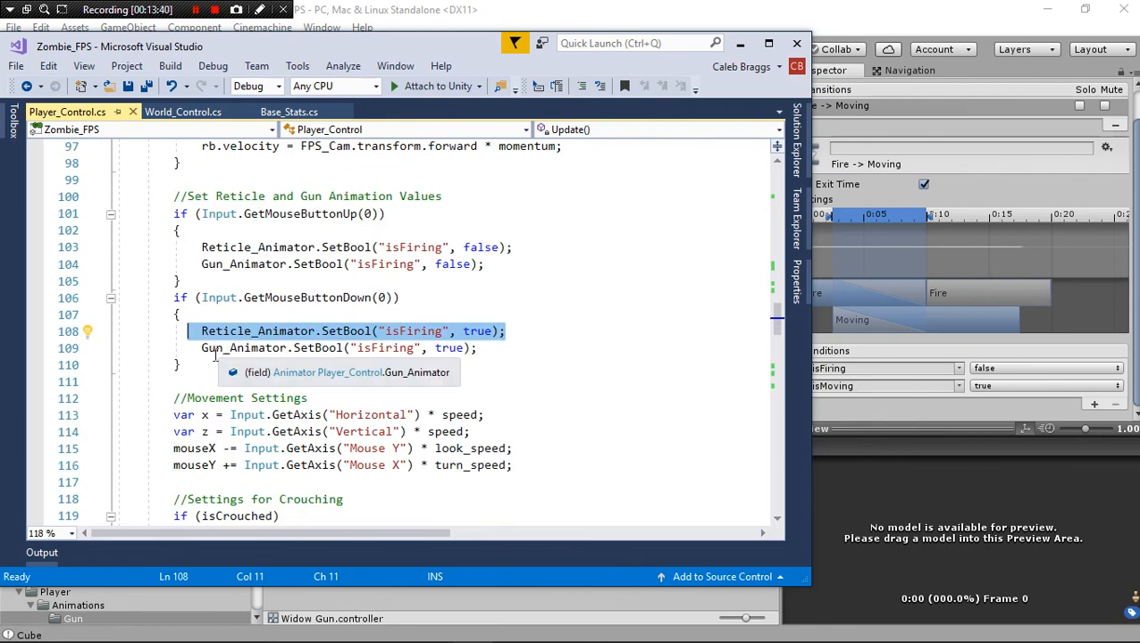
pyautogui.doubleClick(247, 348)
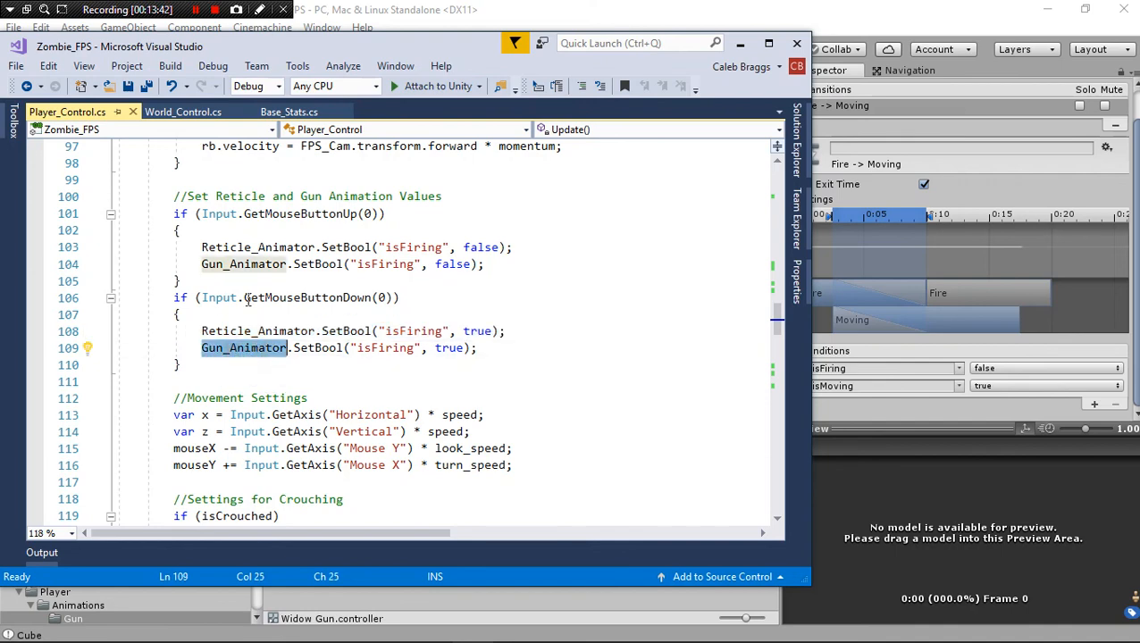
pyautogui.doubleClick(223, 331)
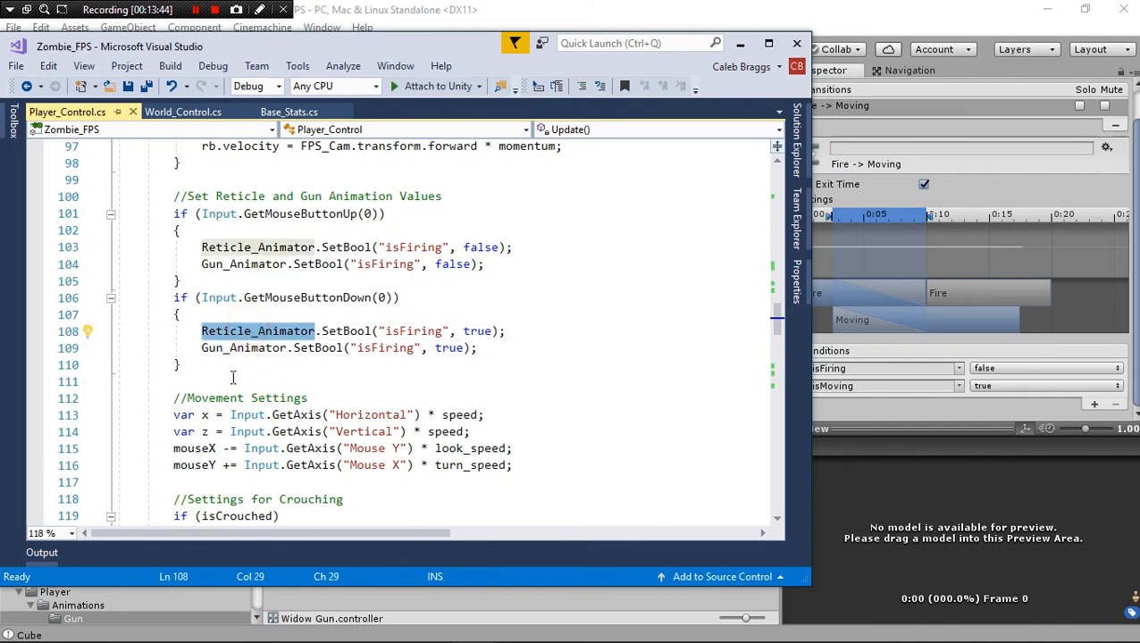
pyautogui.rightClick(234, 364)
pyautogui.click(634, 374)
# Look over Update down to the isMoving block and return to the "Set Reticle and Gun Animation Values" code.
pyautogui.scroll(2, 449, 353)
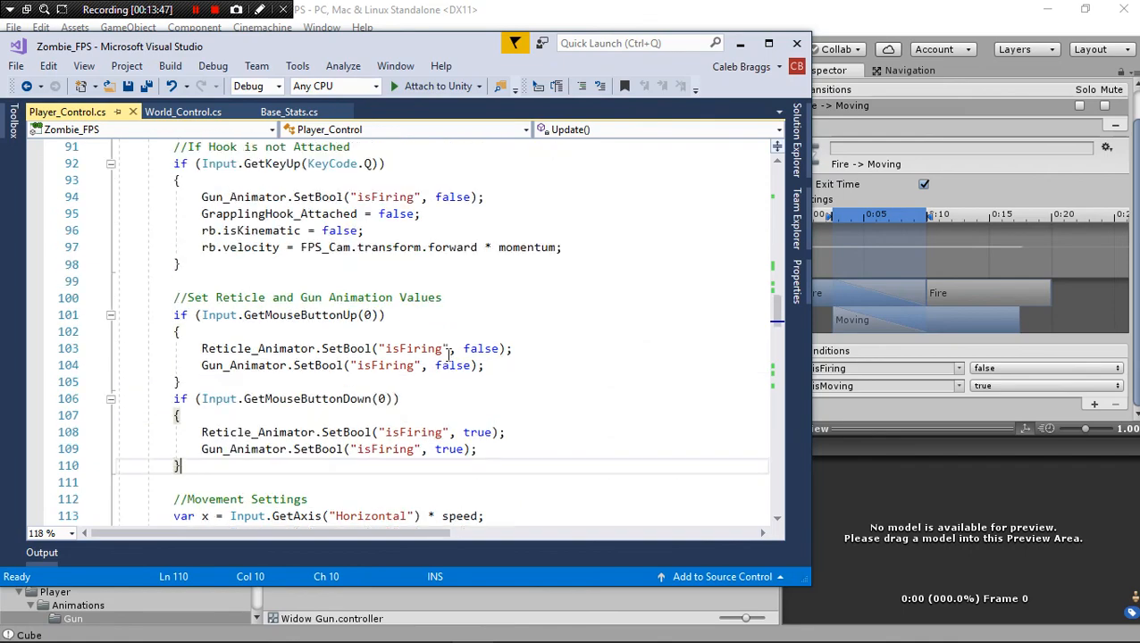
pyautogui.scroll(-20, 447, 362)
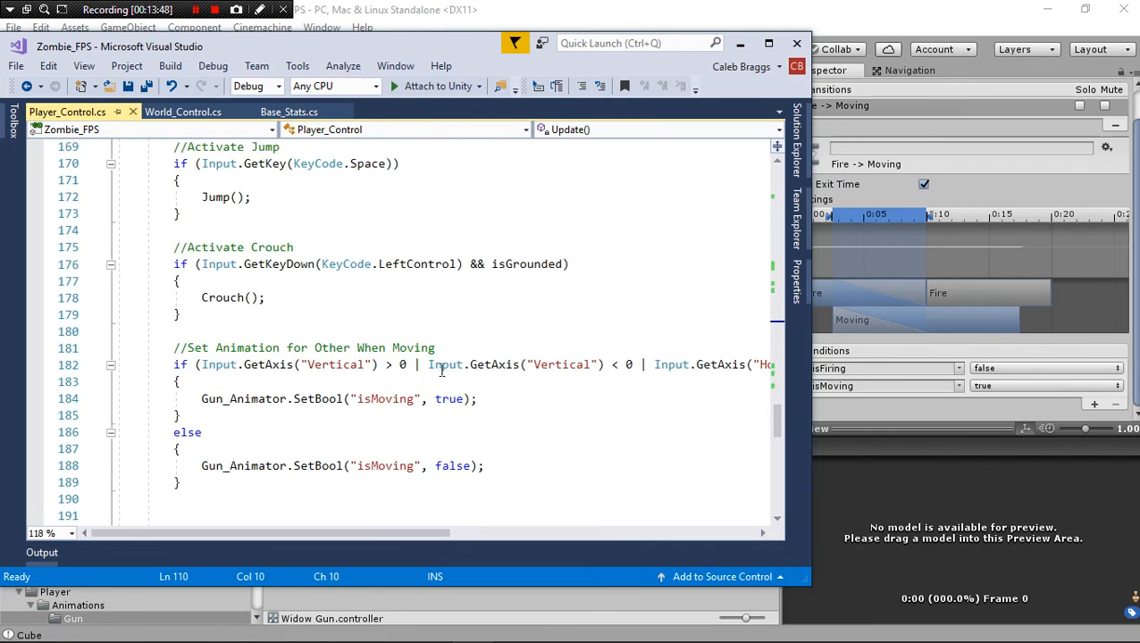
pyautogui.scroll(20, 395, 417)
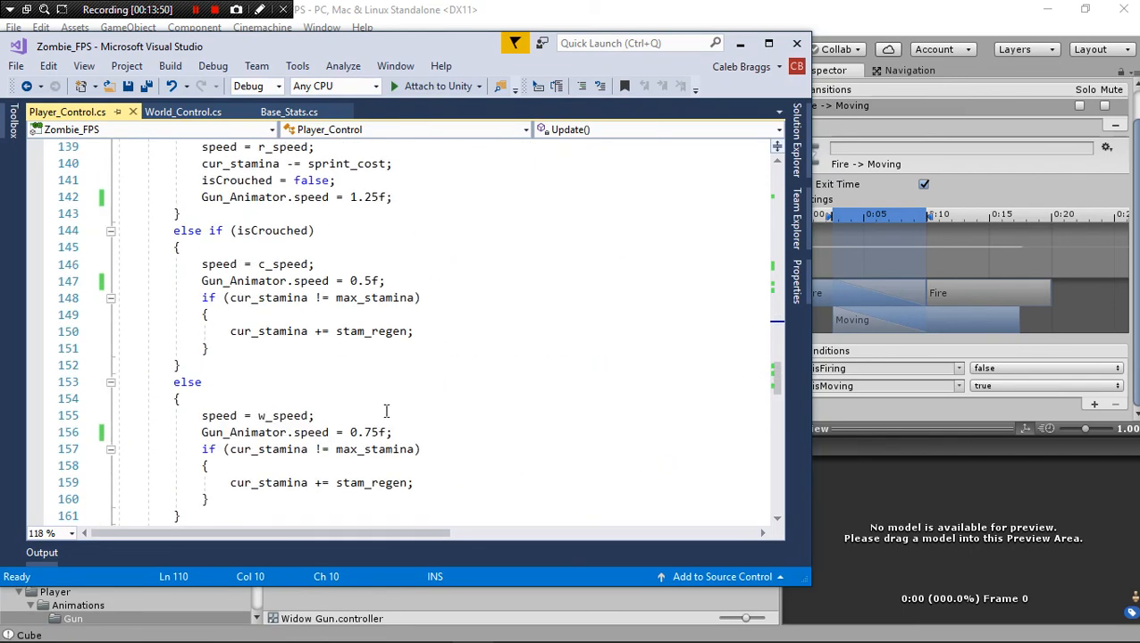
pyautogui.scroll(5, 387, 409)
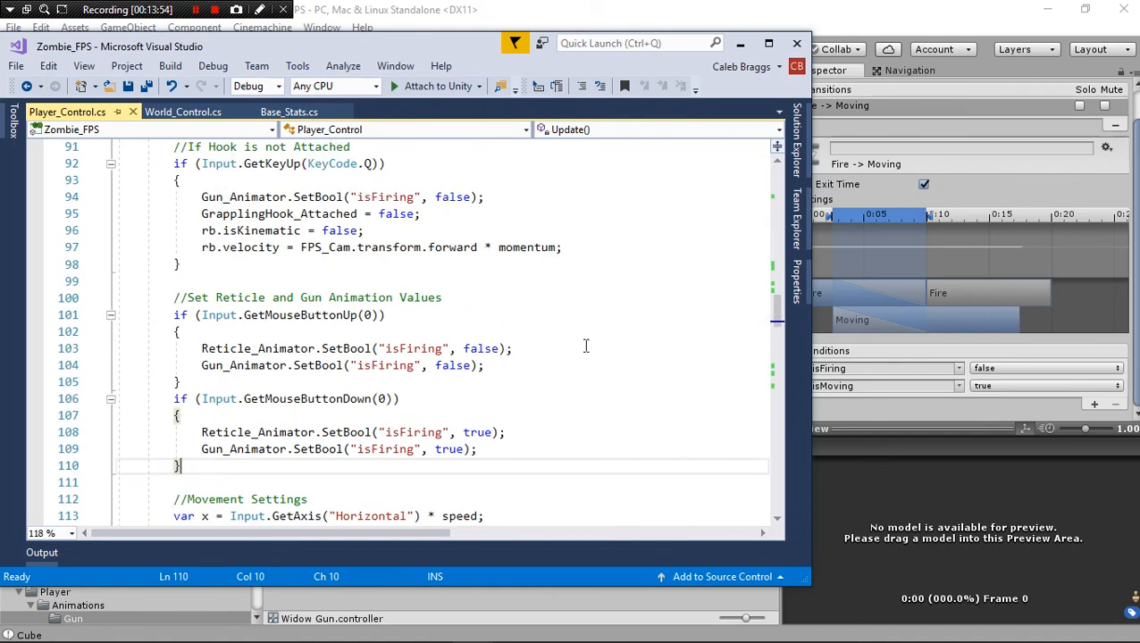
# Switch to Unity, show the Game view, and inspect the Player_GUI canvas with its Holder and Reticle child objects.
pyautogui.click(581, 7)
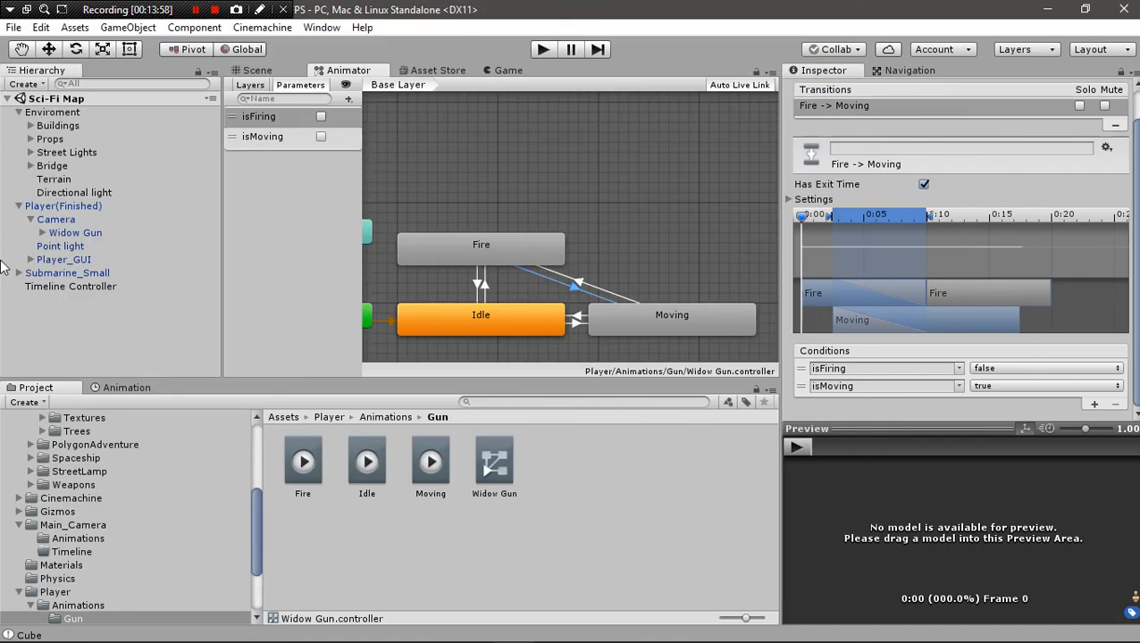
pyautogui.click(31, 259)
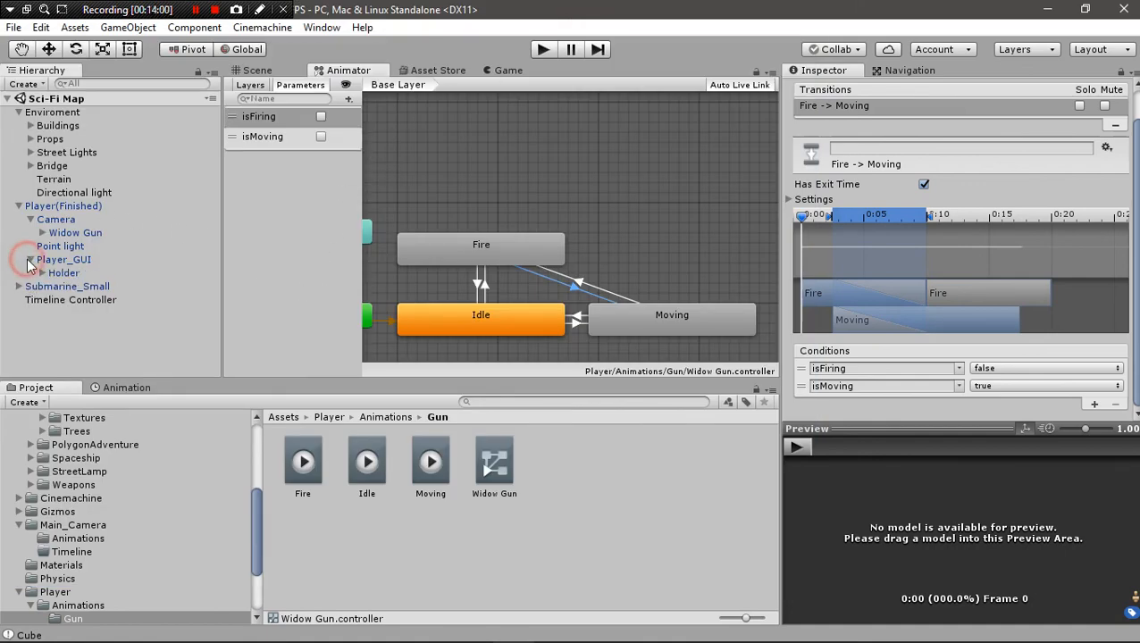
pyautogui.click(41, 272)
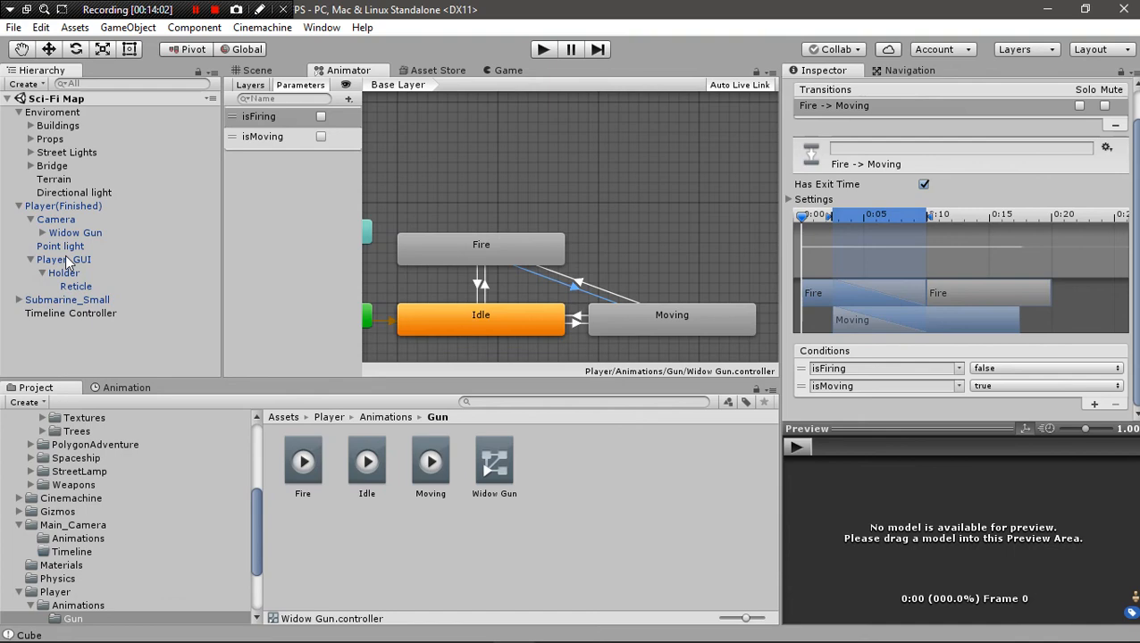
pyautogui.click(492, 70)
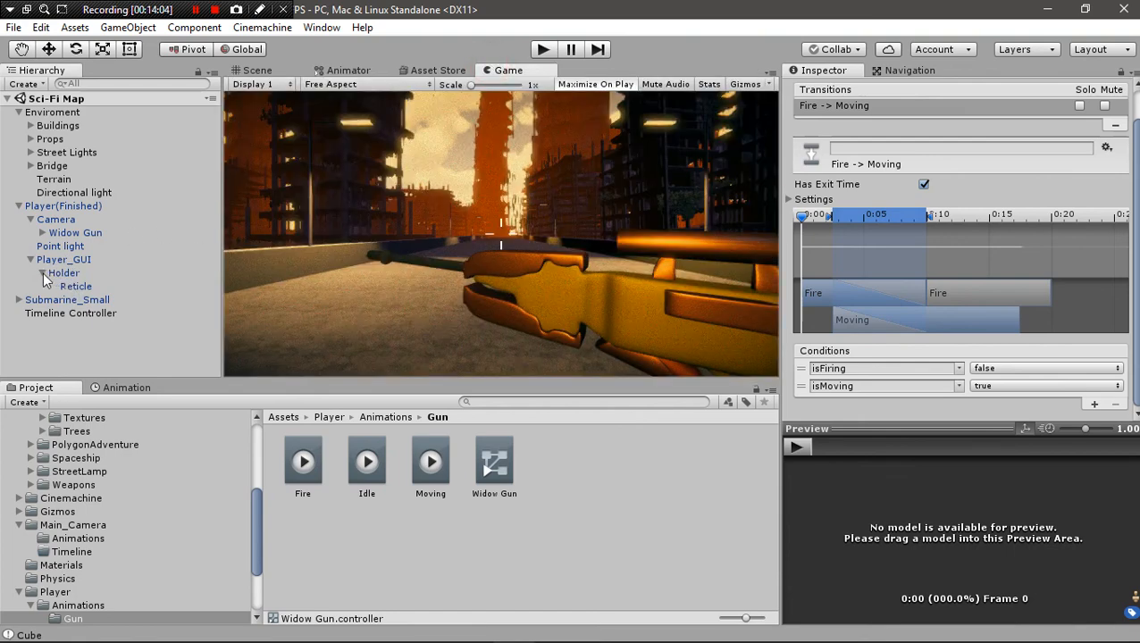
pyautogui.click(55, 260)
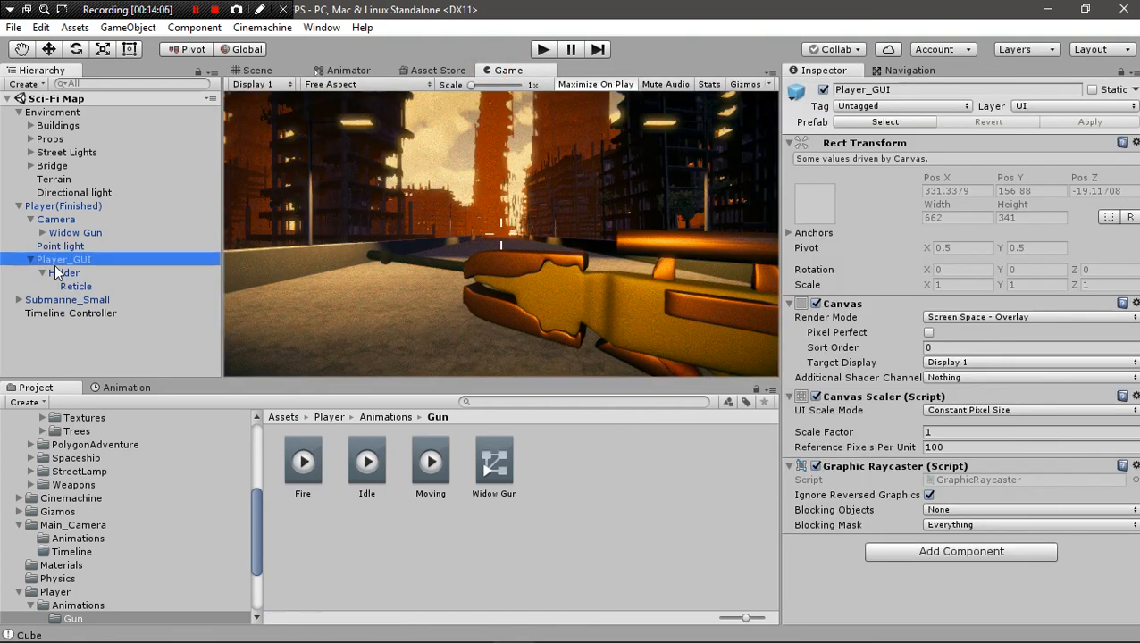
pyautogui.click(55, 273)
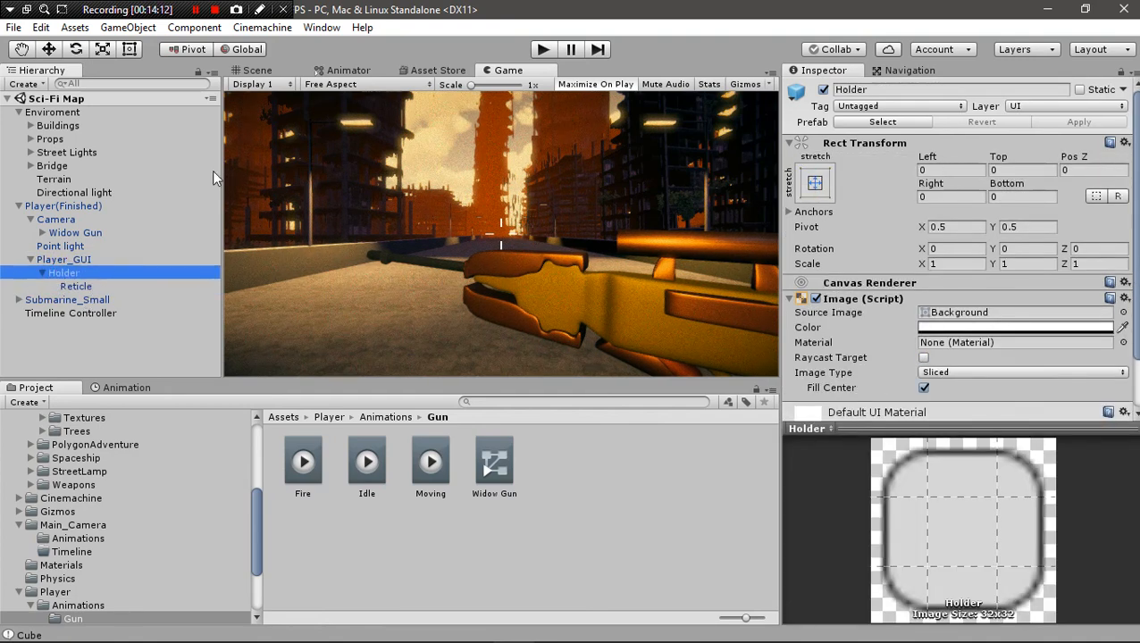
pyautogui.click(90, 287)
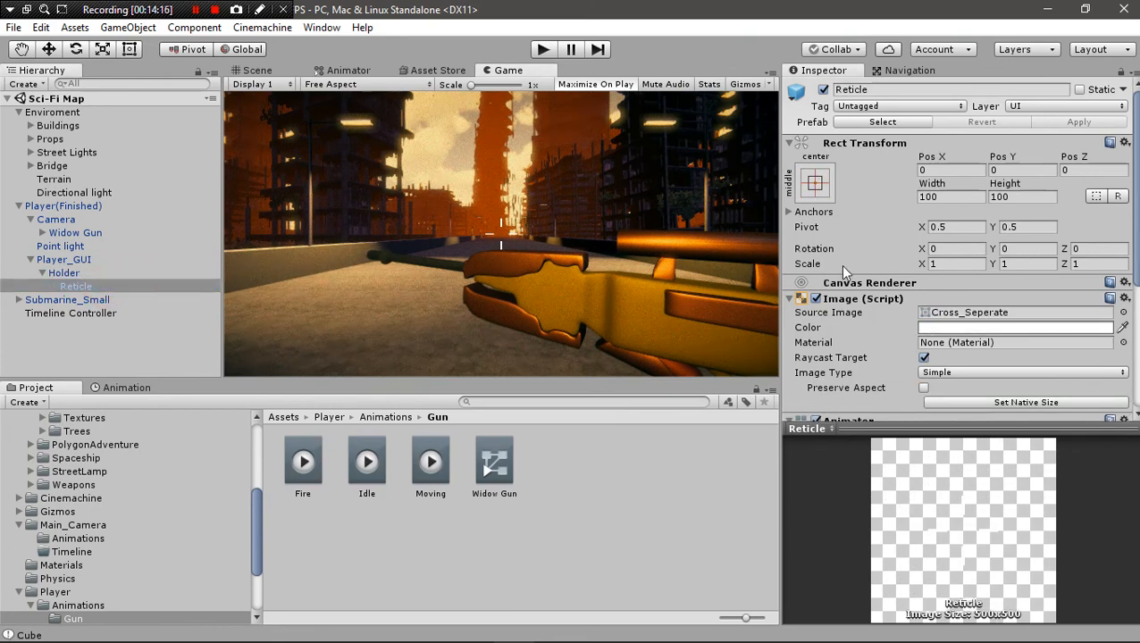
pyautogui.click(76, 288)
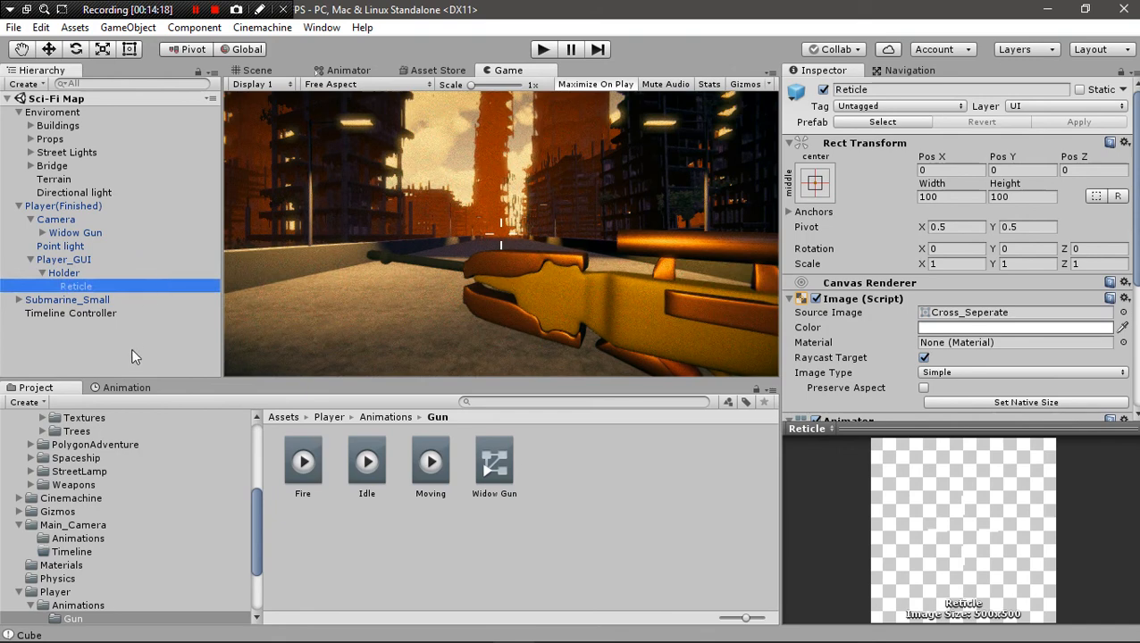
# Open the Player/Animations/Reticle folder and display the Reticle object's When_Fire clip in the Animation window.
pyautogui.click(390, 417)
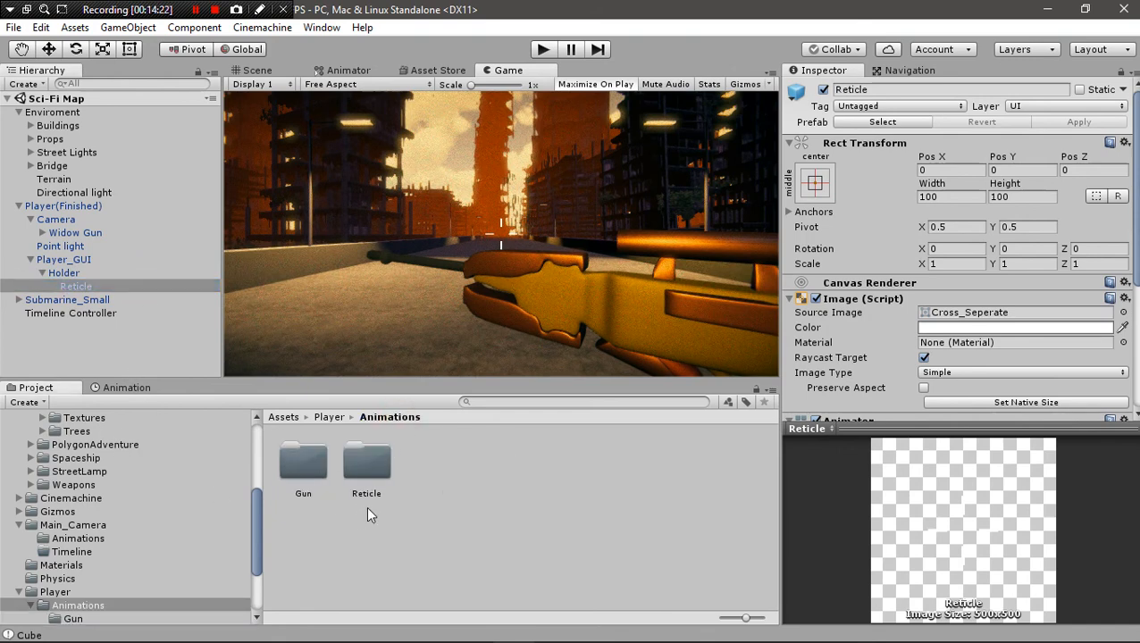
pyautogui.doubleClick(362, 485)
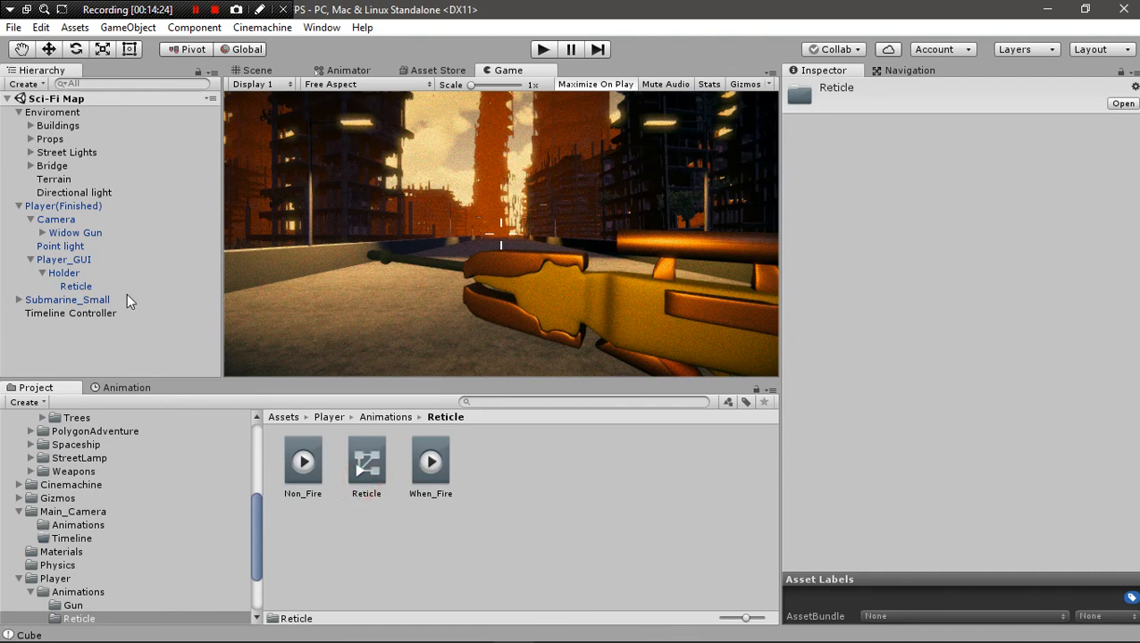
pyautogui.click(77, 286)
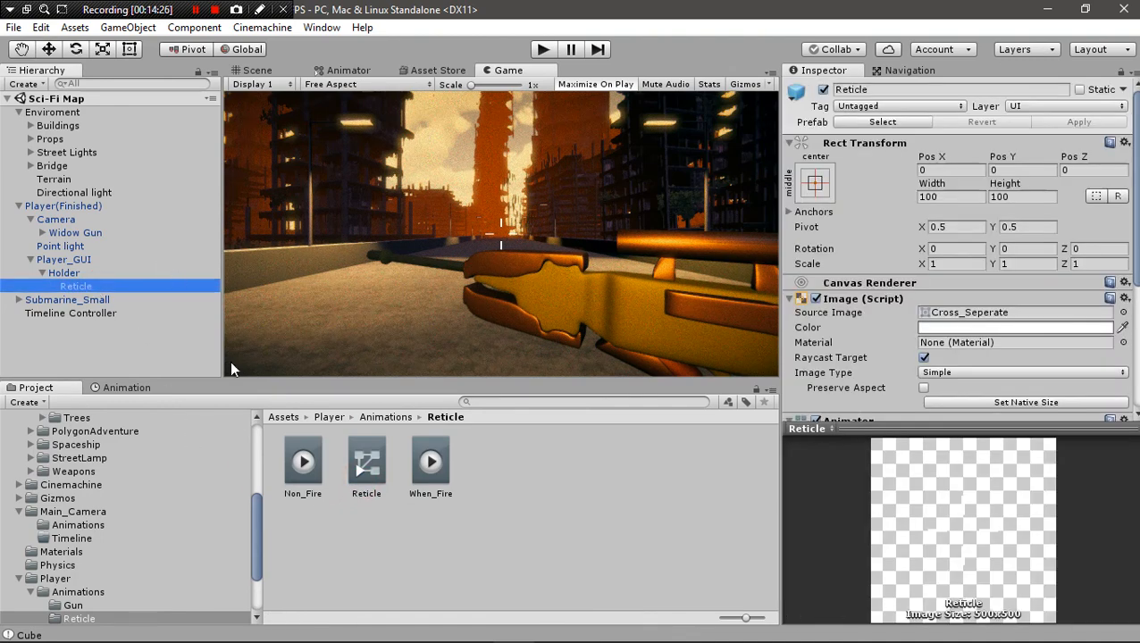
pyautogui.click(126, 390)
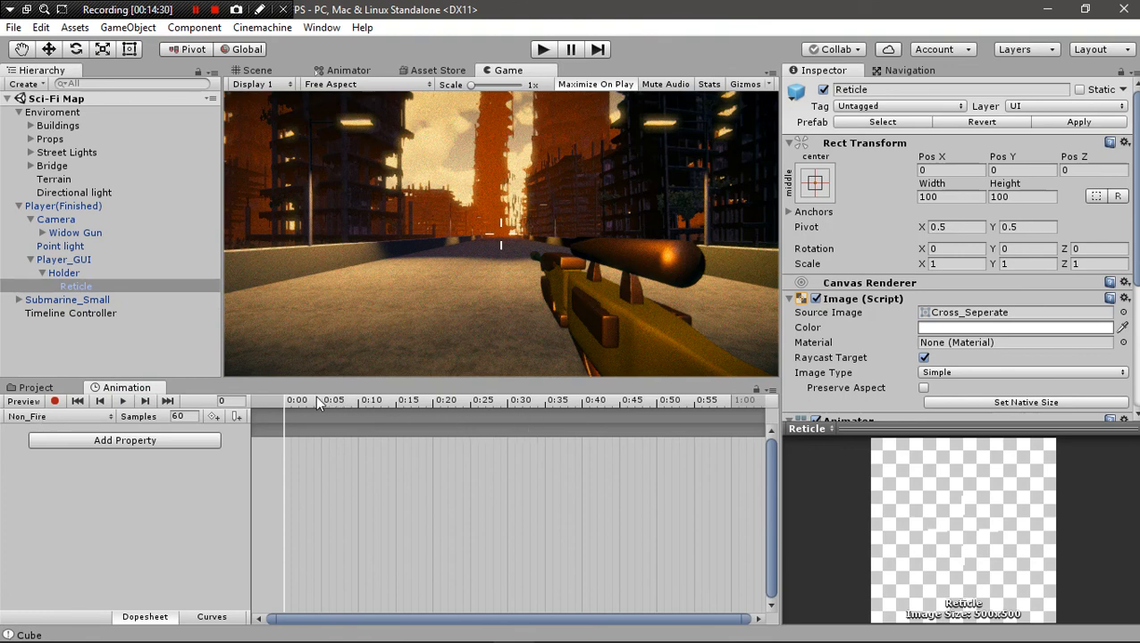
pyautogui.click(319, 402)
pyautogui.click(40, 416)
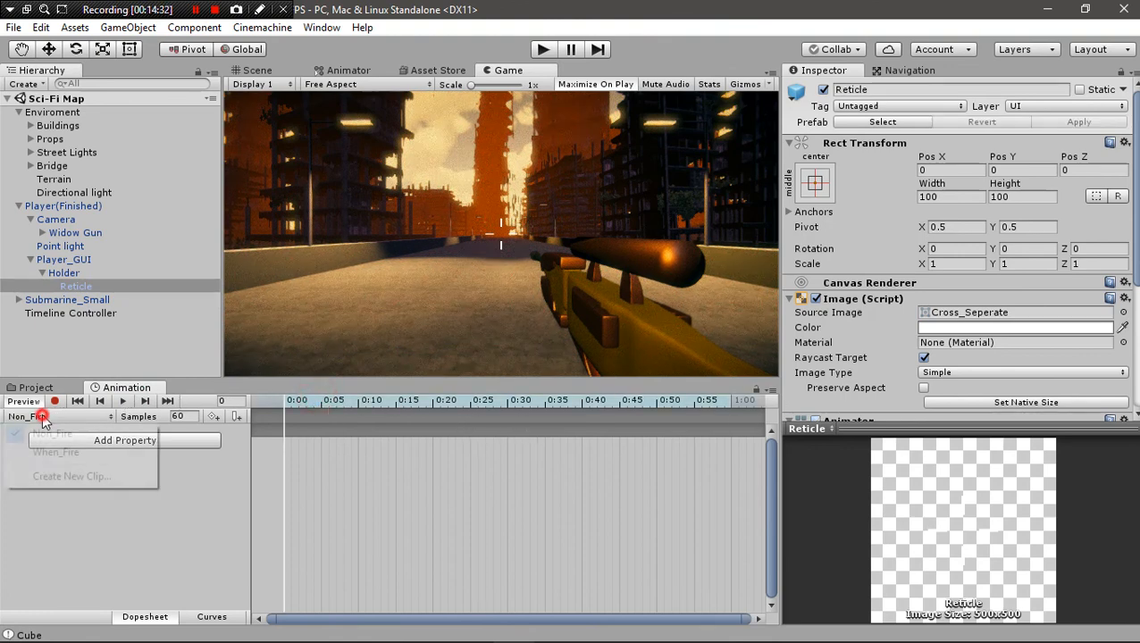
pyautogui.click(75, 454)
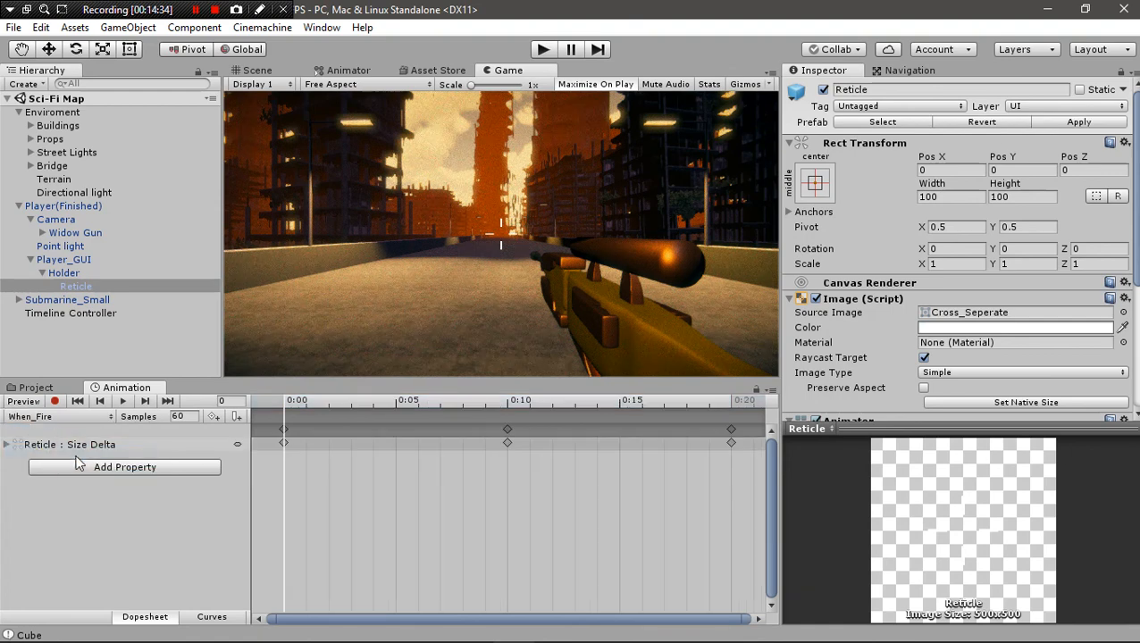
# Scrub through the reticle's When_Fire Size Delta keyframes with recording enabled, and display the Non_Fire clip for comparison.
pyautogui.moveTo(283, 406); pyautogui.dragTo(307, 447)
pyautogui.moveTo(402, 454); pyautogui.dragTo(192, 436)
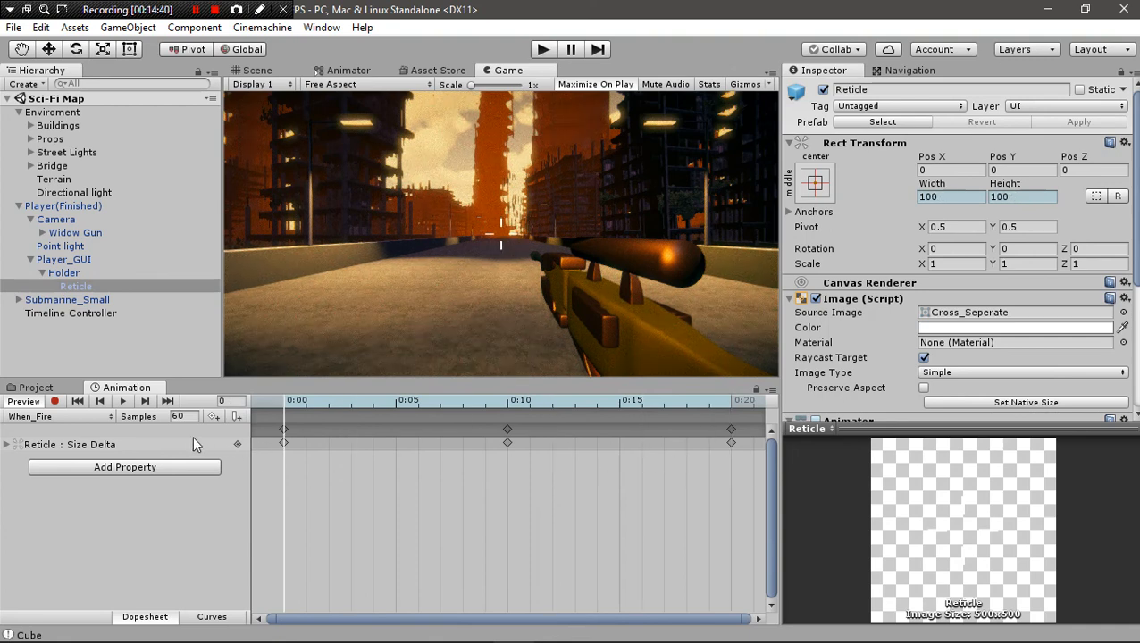
pyautogui.click(54, 402)
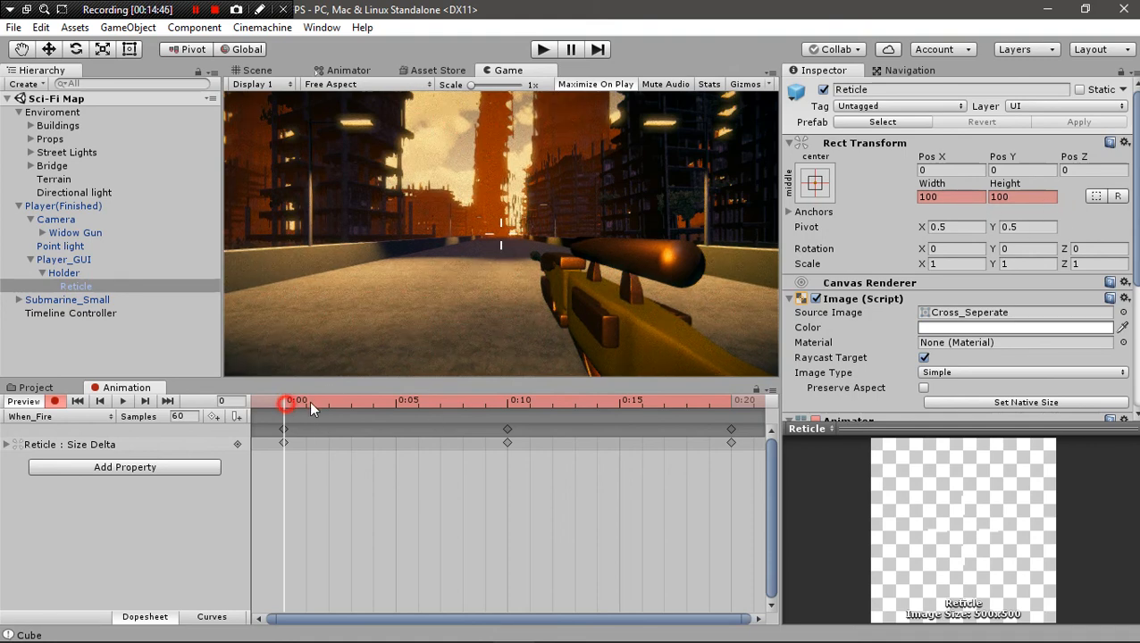
pyautogui.moveTo(310, 401); pyautogui.dragTo(99, 422)
pyautogui.click(62, 416)
pyautogui.click(51, 433)
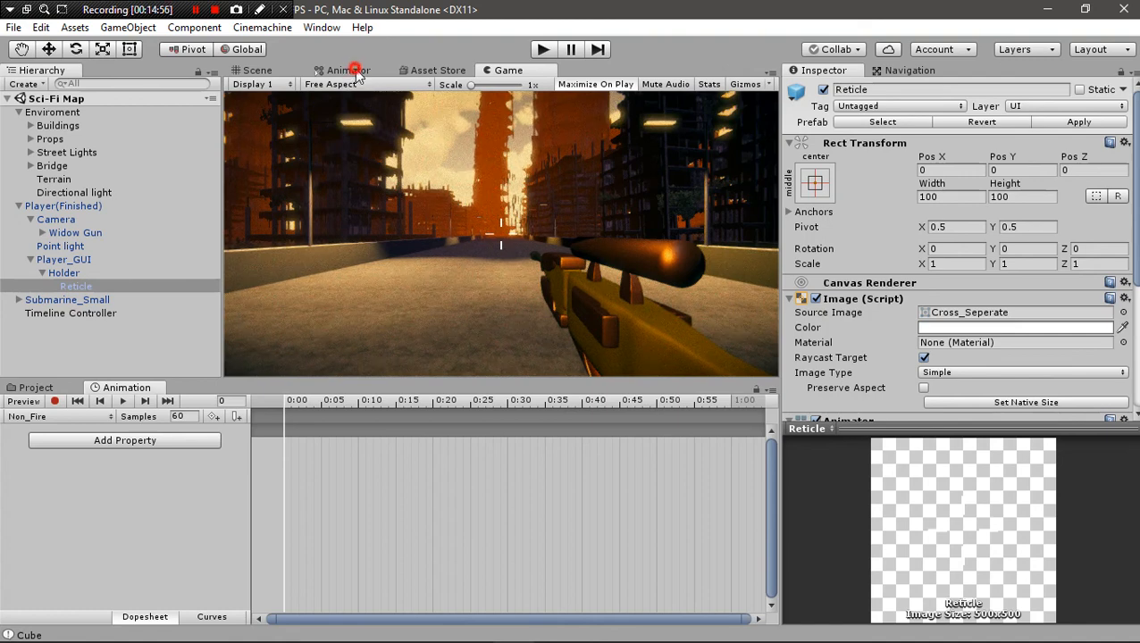
# Inspect the isFiring transitions between Non_Fire and When_Fire in the Reticle controller, and play-test the scene briefly.
pyautogui.click(354, 69)
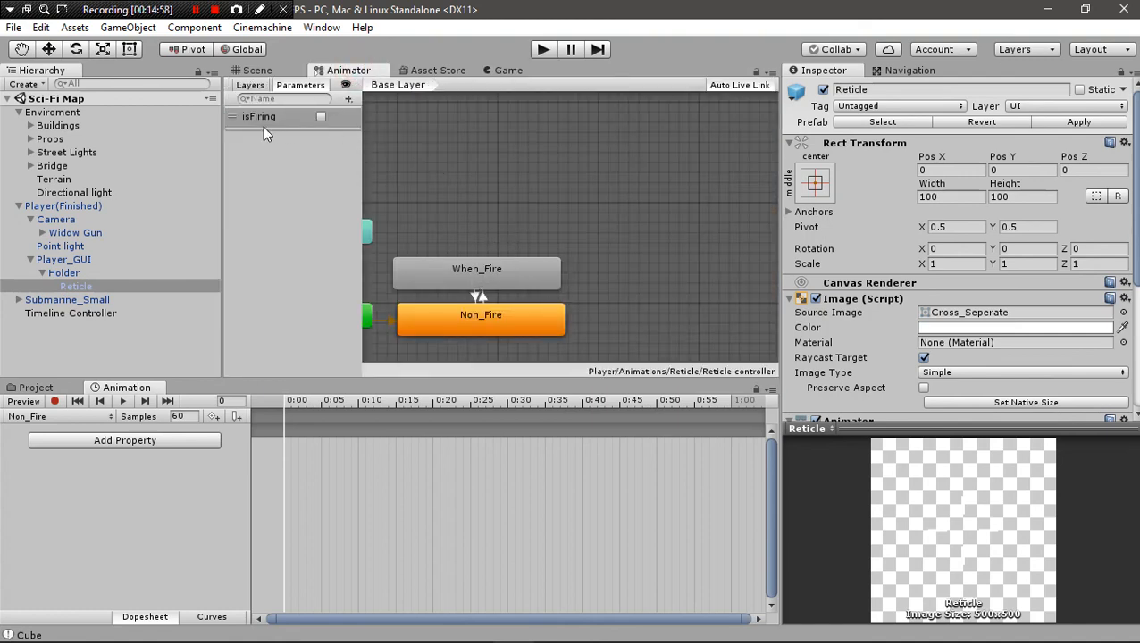
pyautogui.click(481, 293)
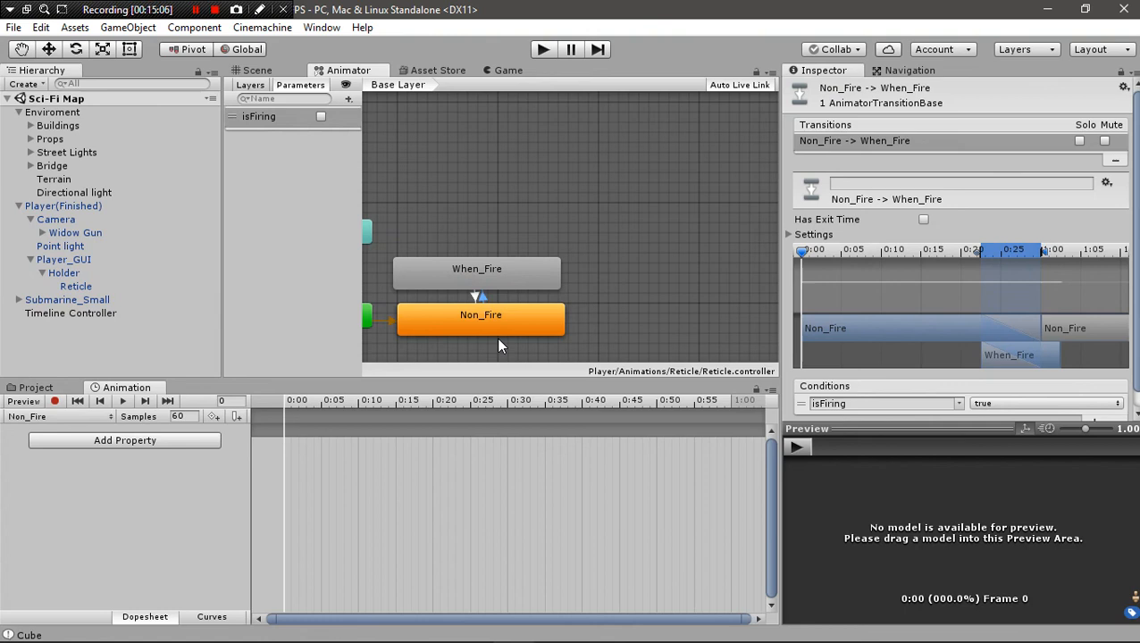
pyautogui.click(474, 294)
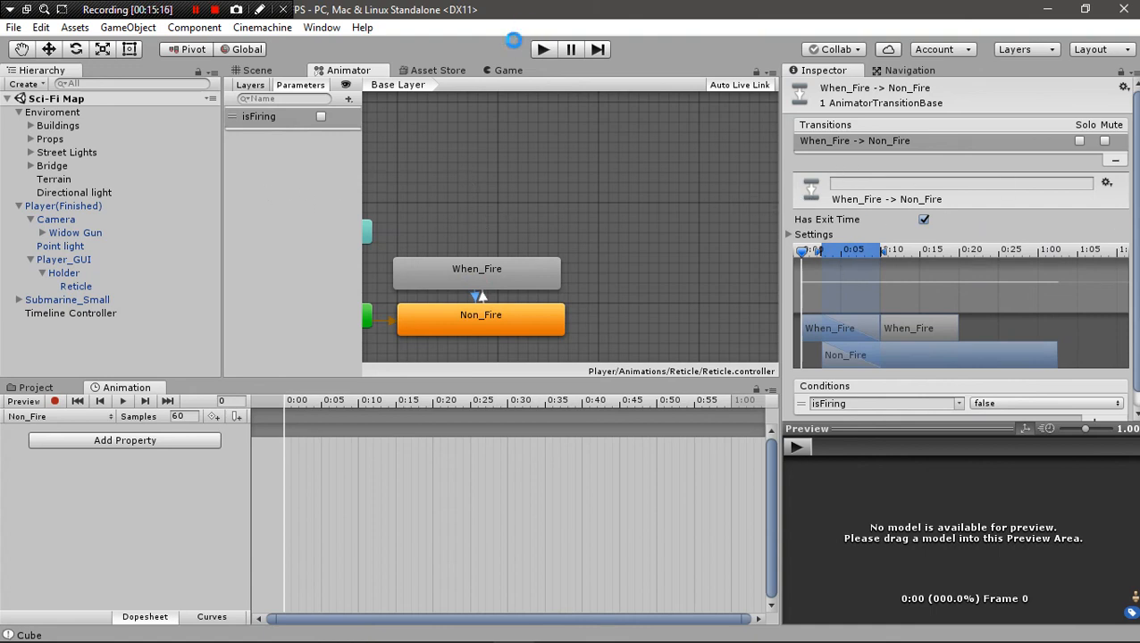
pyautogui.click(542, 49)
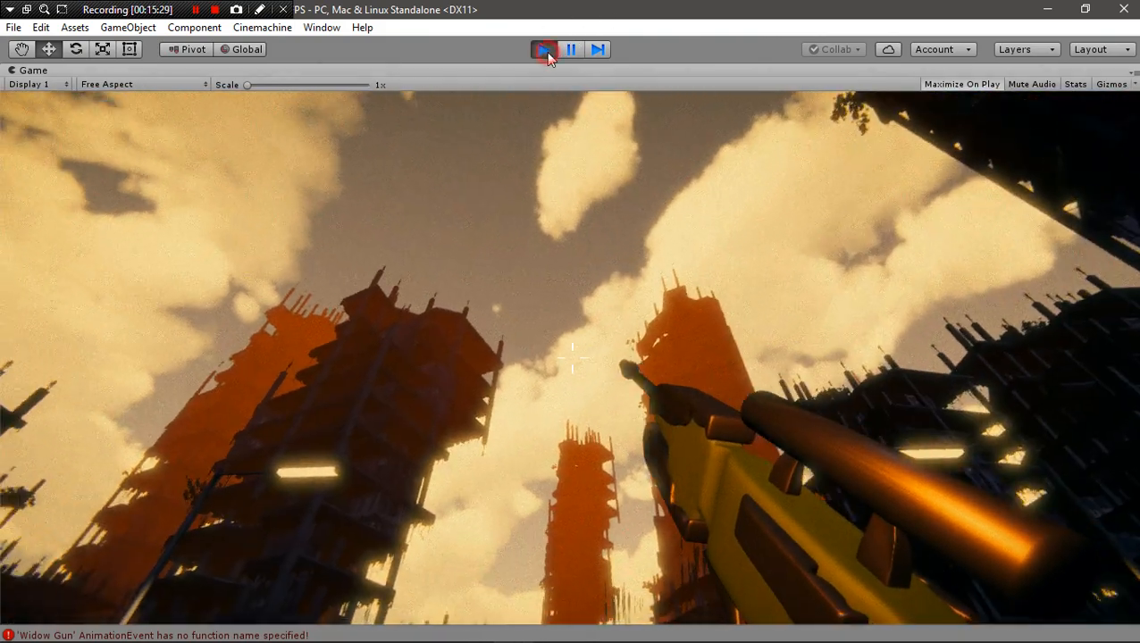
pyautogui.click(545, 50)
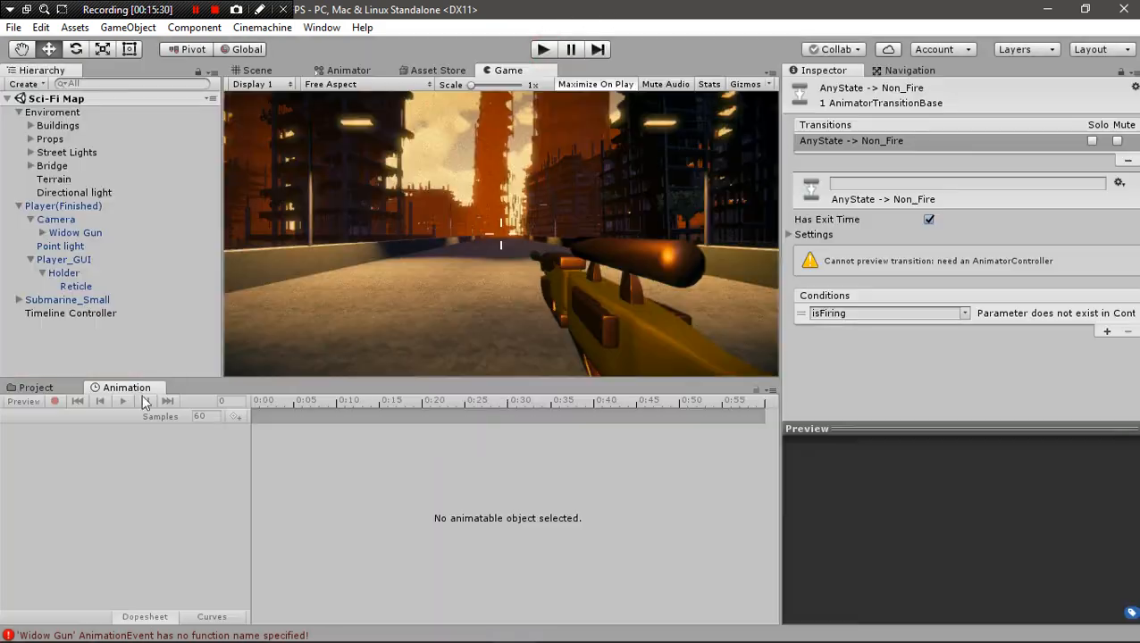
# Try the other crosshair sprites on the Reticle's Image component and set its Source Image to Cross_Seperate_Circle_Dot.
pyautogui.click(76, 287)
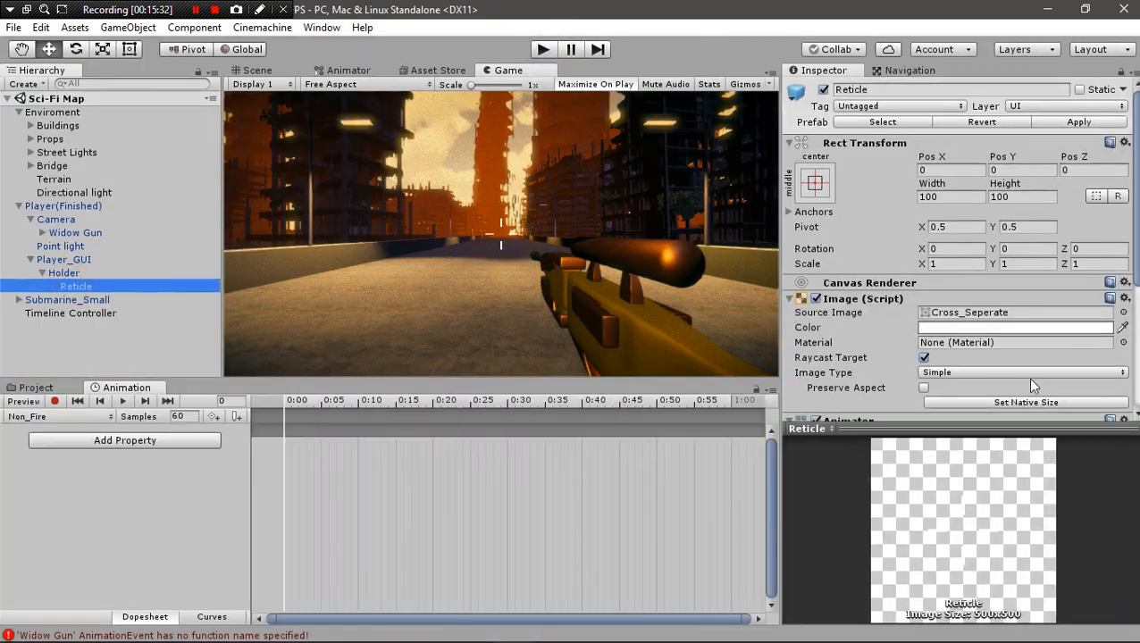
pyautogui.scroll(-3, 1036, 383)
pyautogui.scroll(-3, 1040, 384)
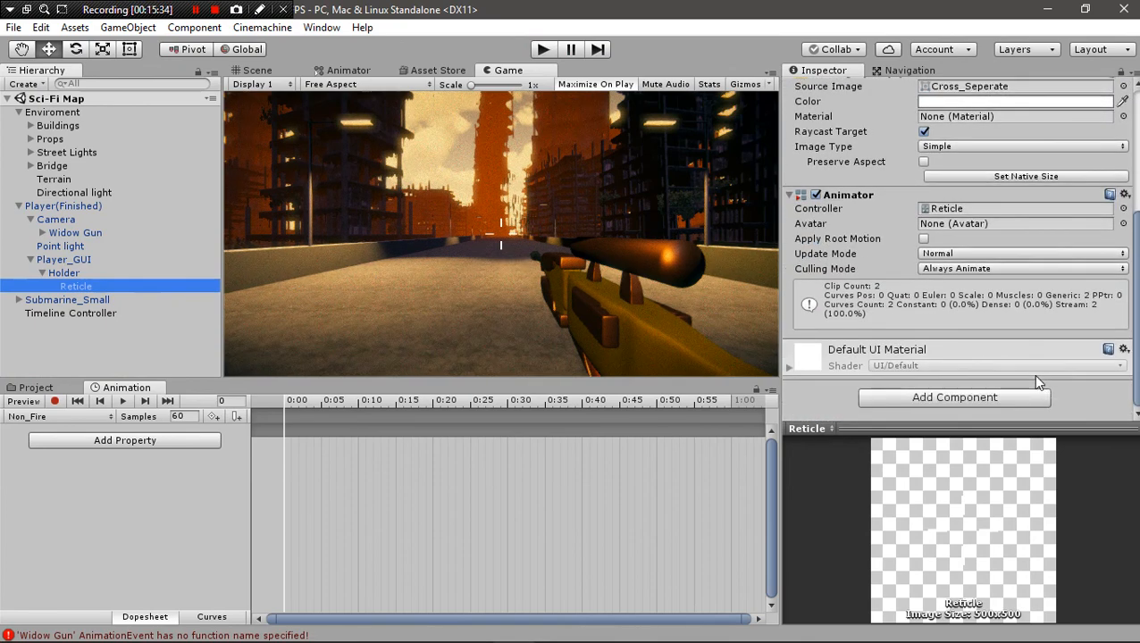
pyautogui.scroll(3, 1036, 382)
pyautogui.click(1125, 187)
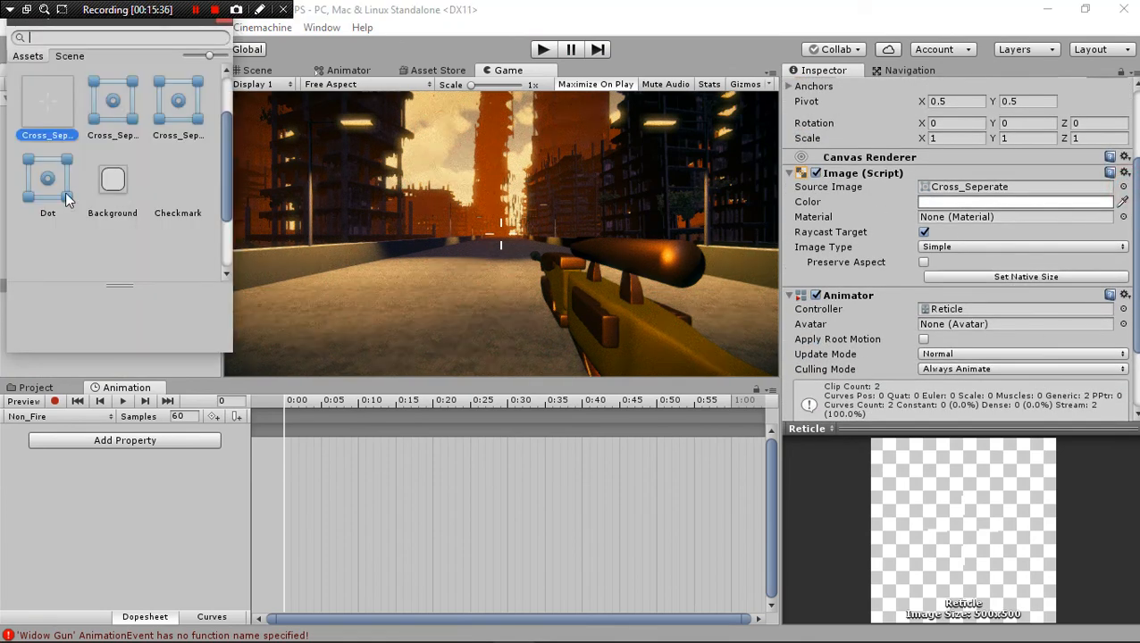
pyautogui.click(107, 109)
pyautogui.click(157, 134)
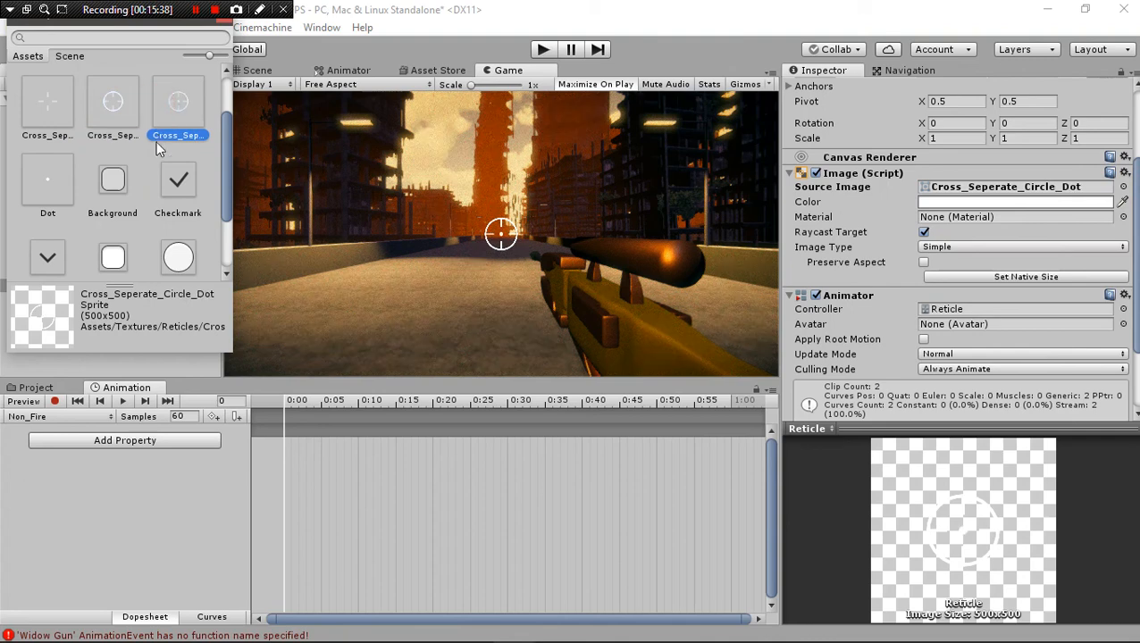
pyautogui.click(47, 174)
pyautogui.click(45, 100)
pyautogui.click(105, 106)
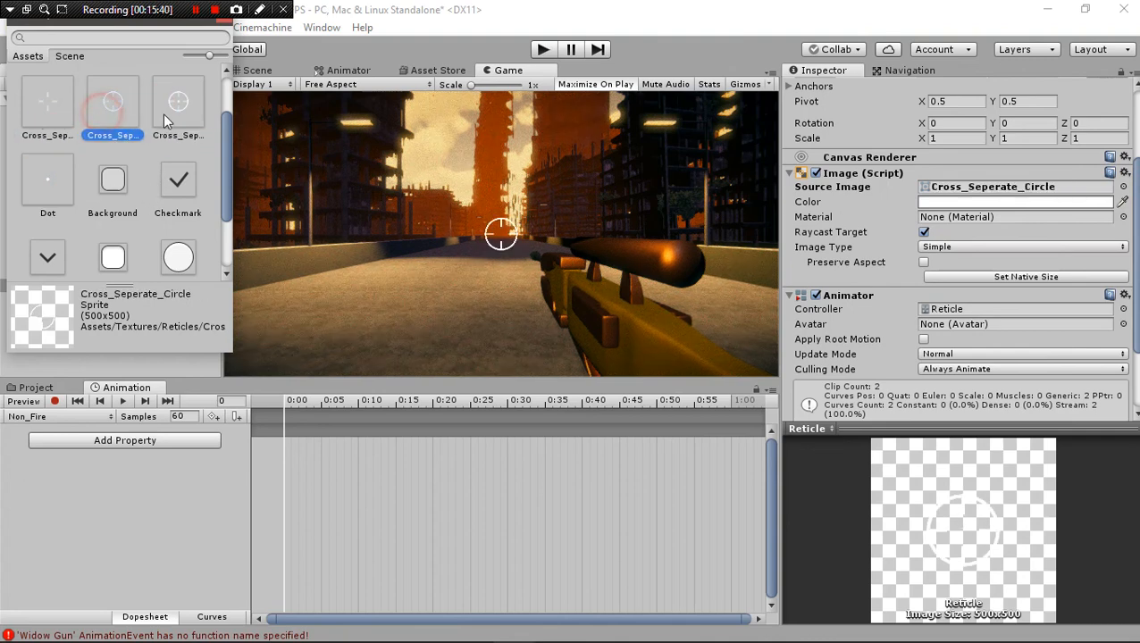
pyautogui.click(162, 114)
# Play-test the scene with the circle-dot reticle, walking and sprinting forward along the bridge to check the weapon's movement animations.
pyautogui.click(543, 49)
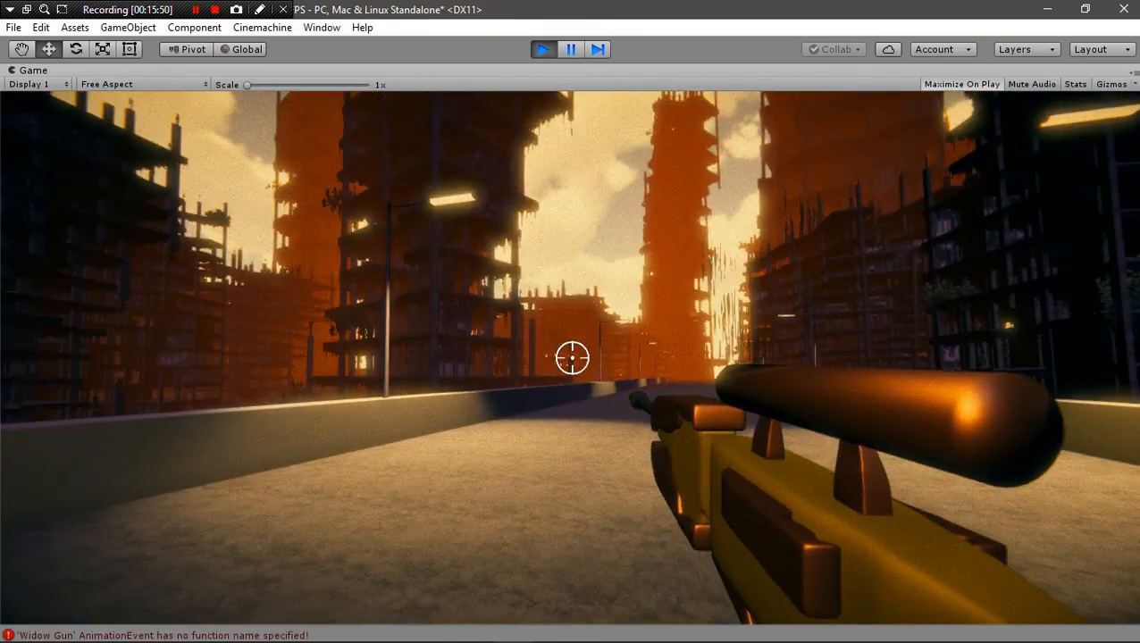
pyautogui.press('w')
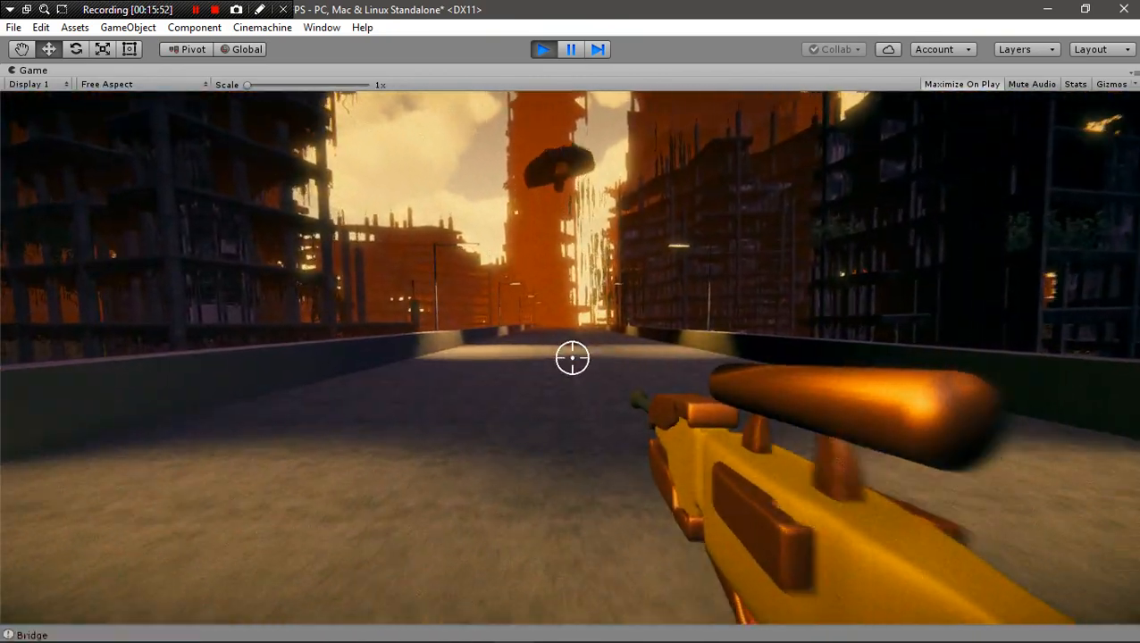
pyautogui.press('w')
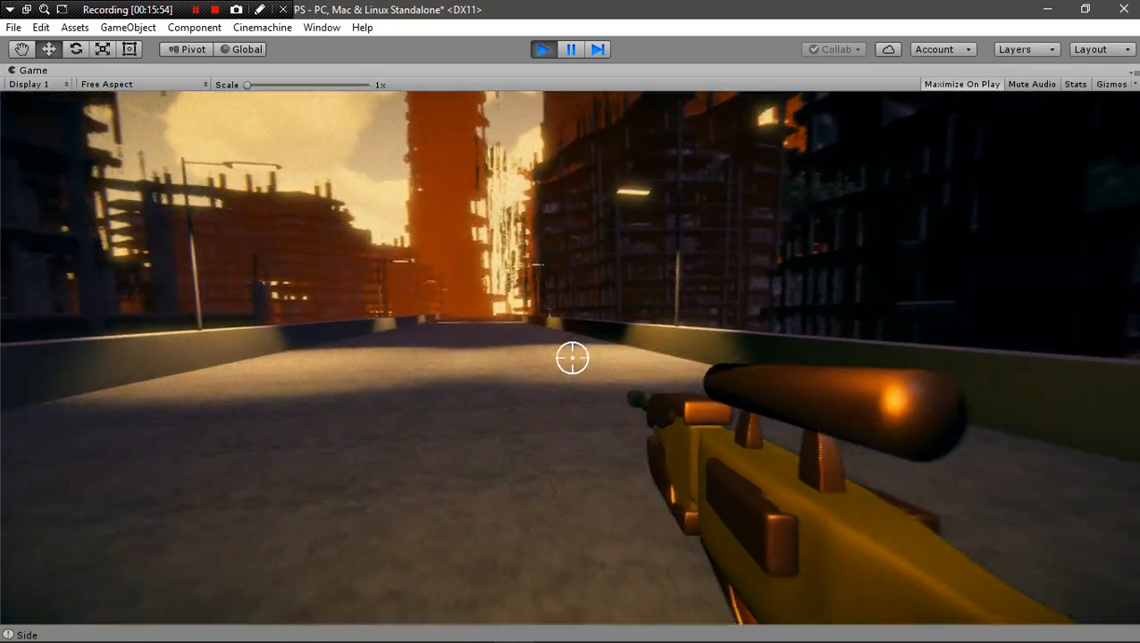
pyautogui.press('w')
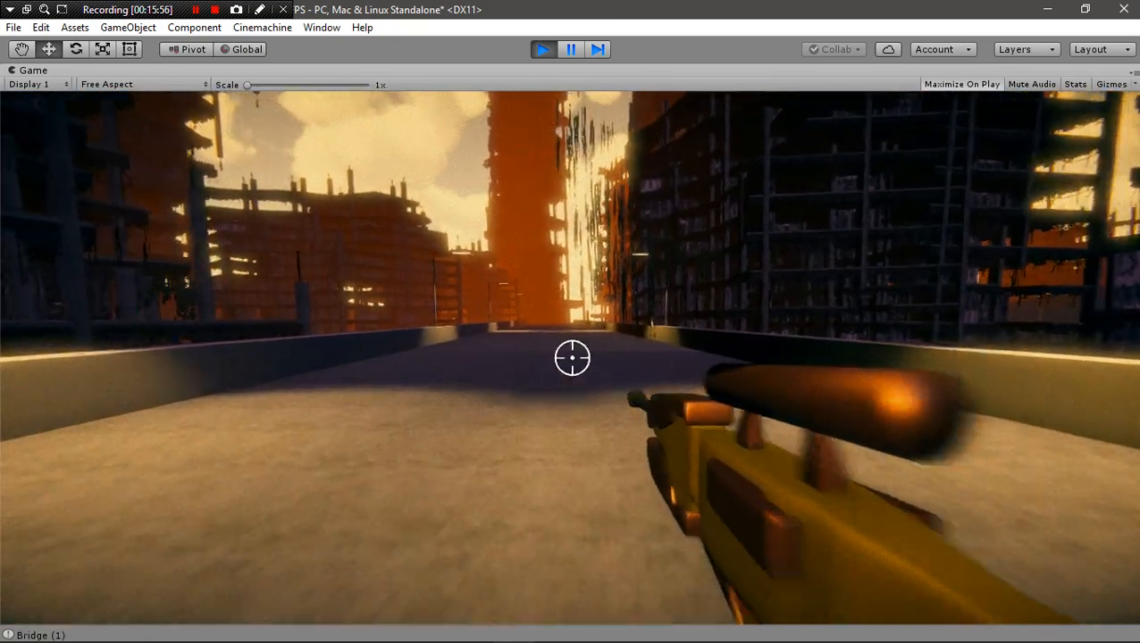
pyautogui.press('shift')
pyautogui.press('w')
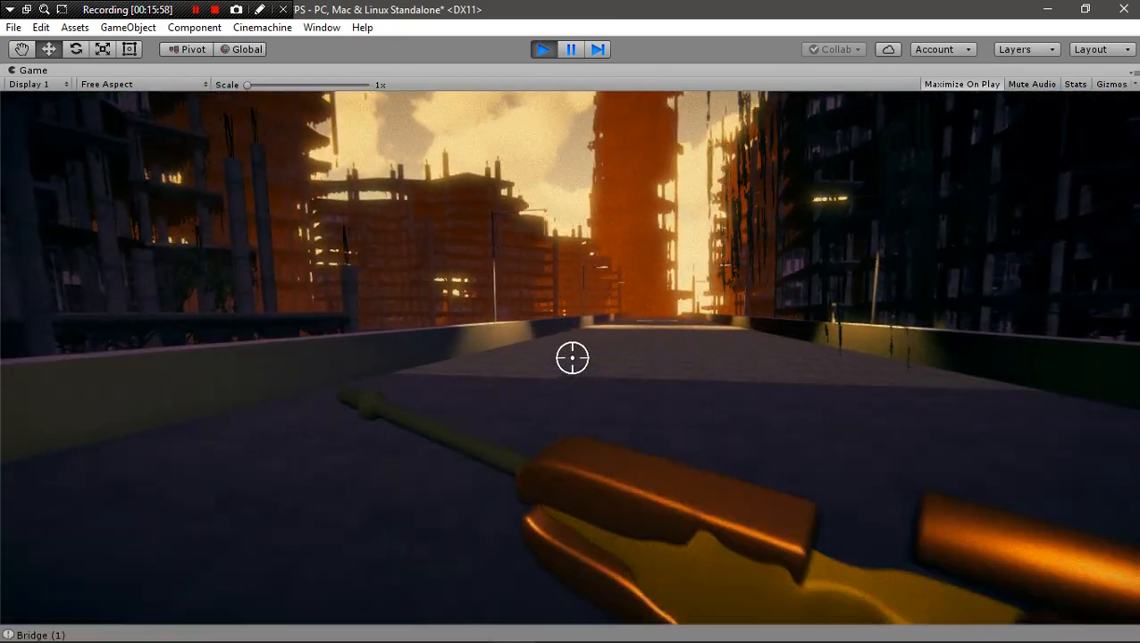
pyautogui.press('w')
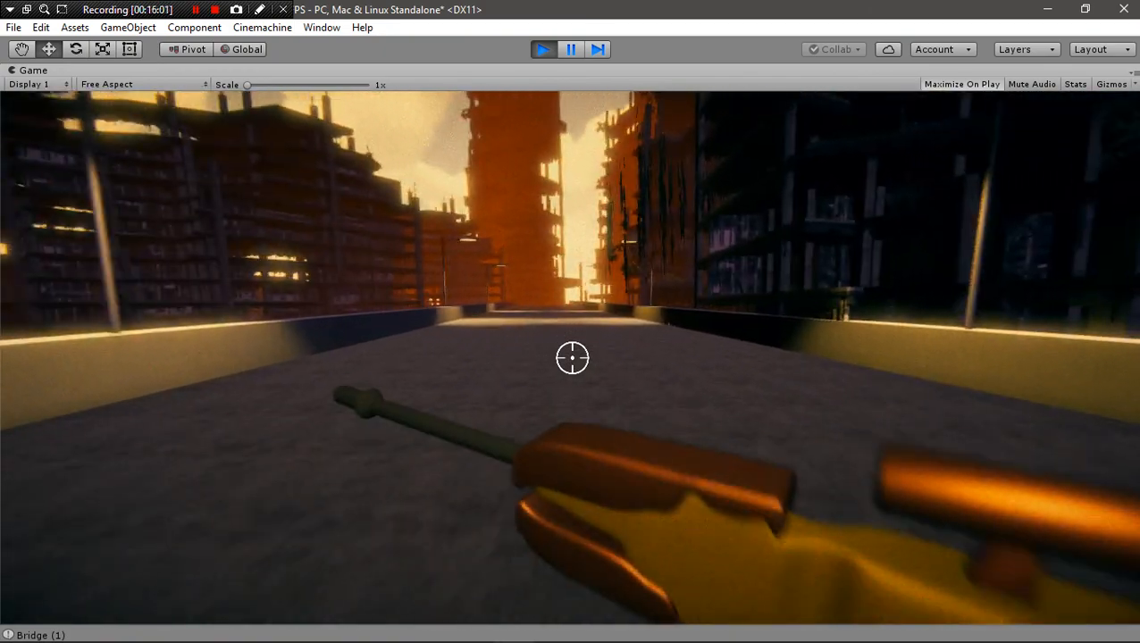